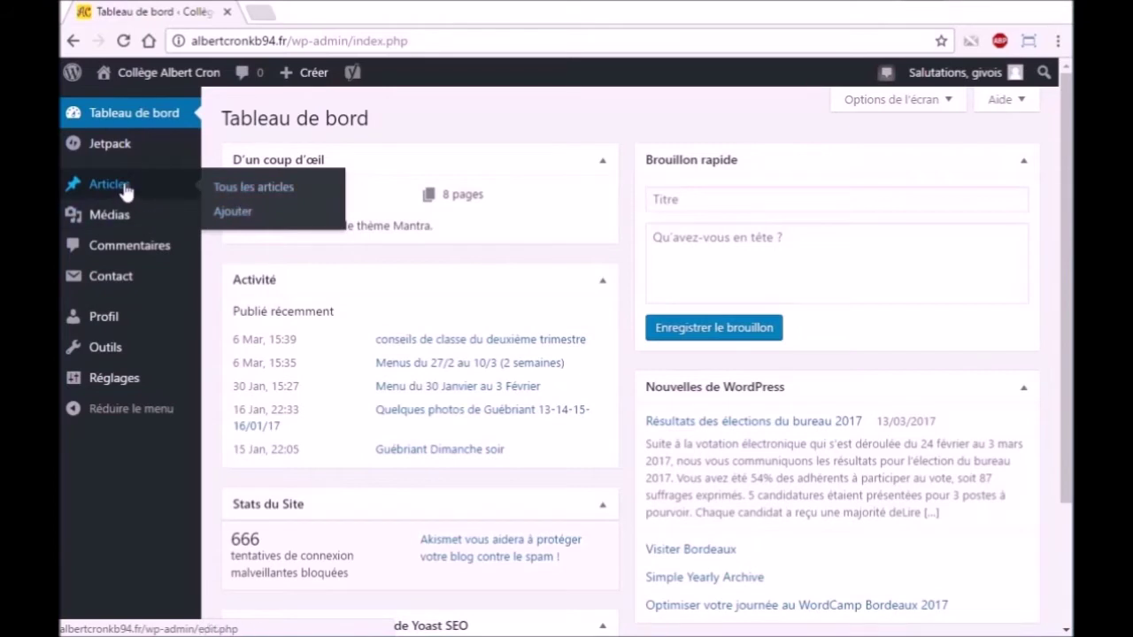
Go to the list of all articles, look through it, and start a new article
left_click(157, 185)
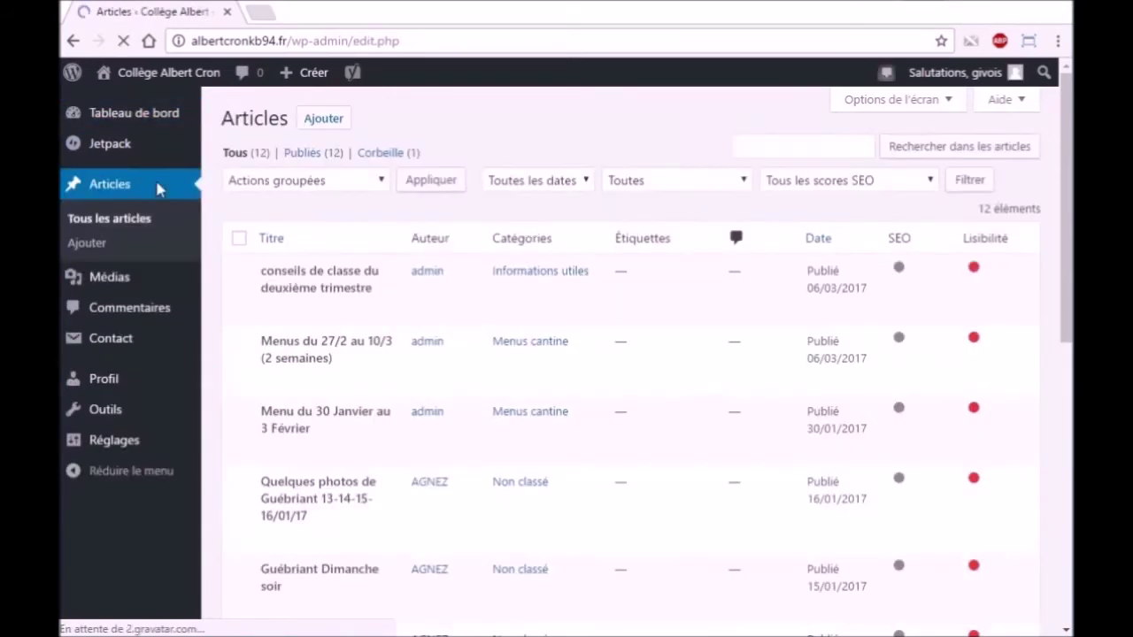
scroll(445, 443, "down", 2)
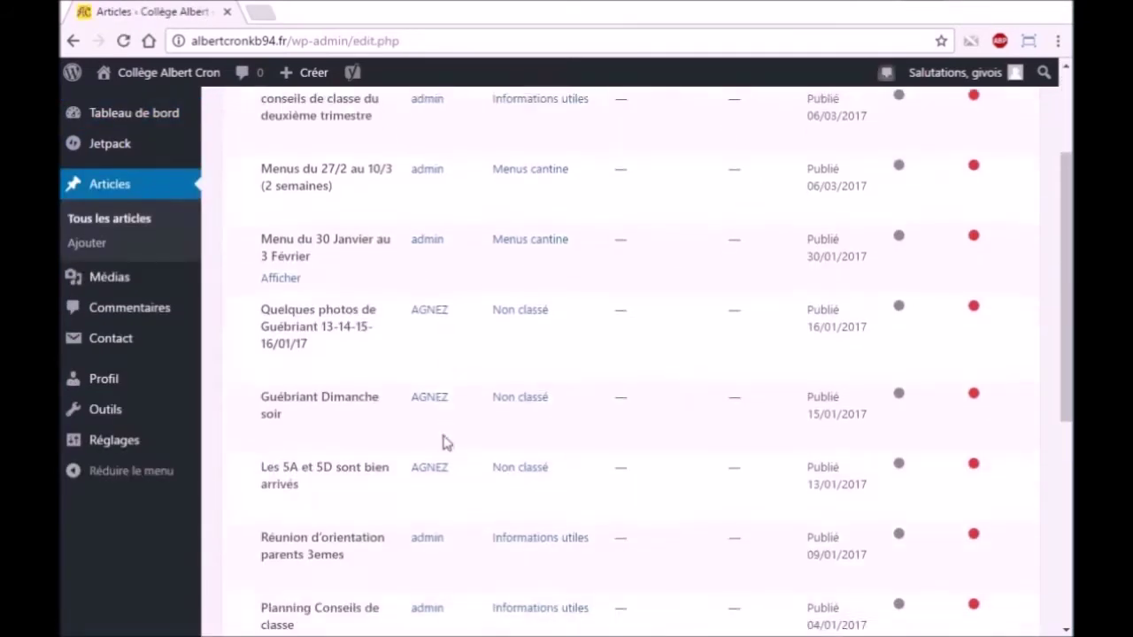
scroll(451, 440, "down", 4)
scroll(478, 430, "up", 6)
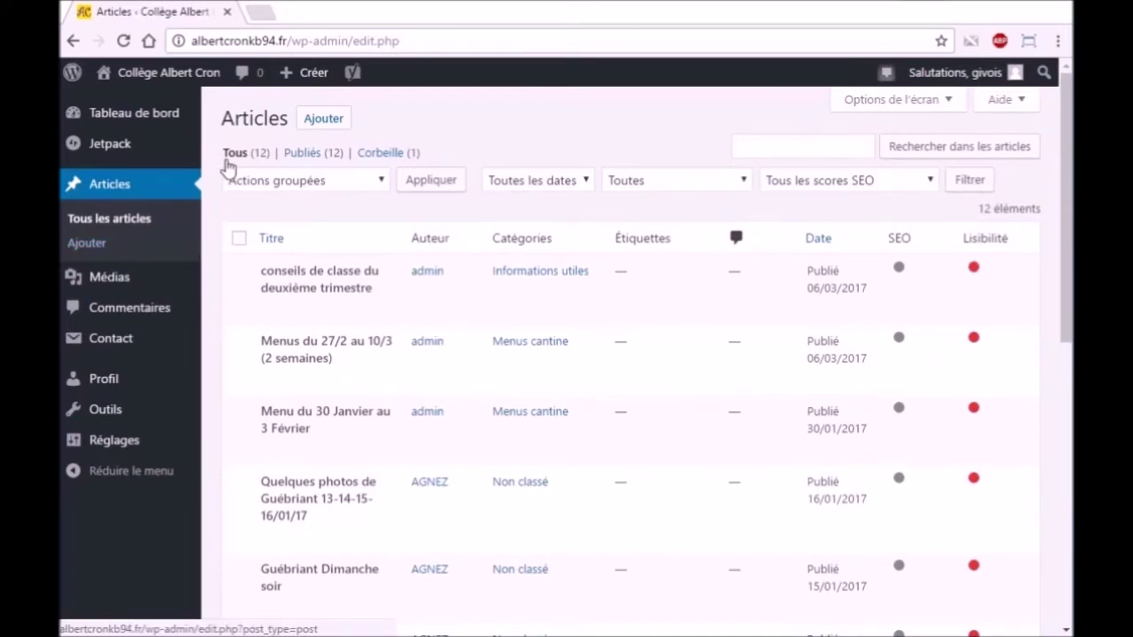
left_click(324, 120)
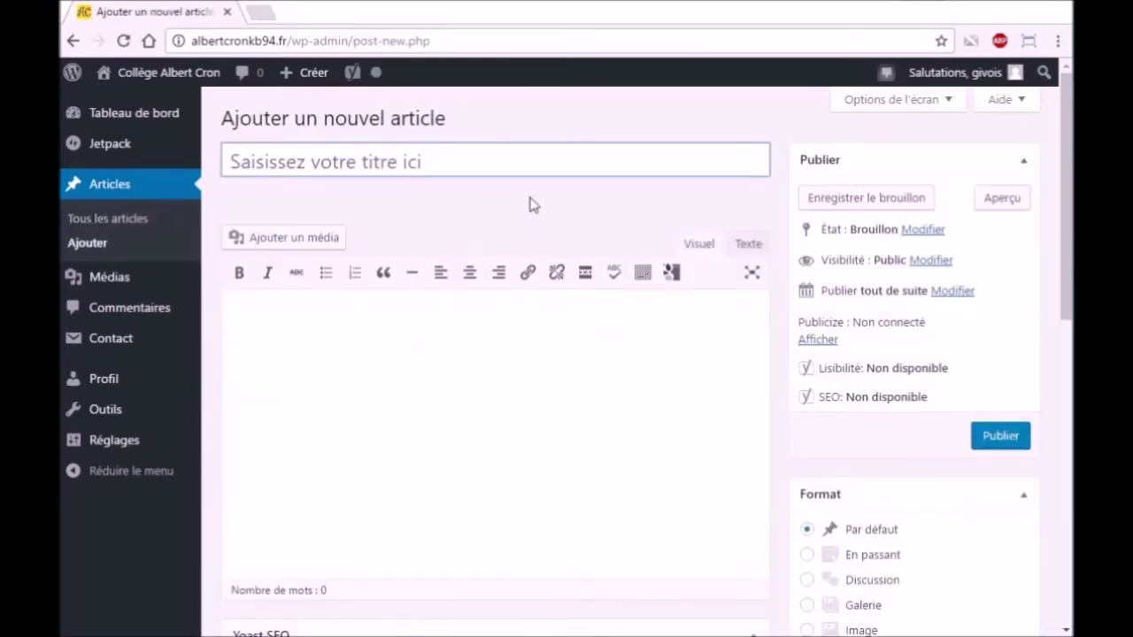
scroll(531, 381, "down", 10)
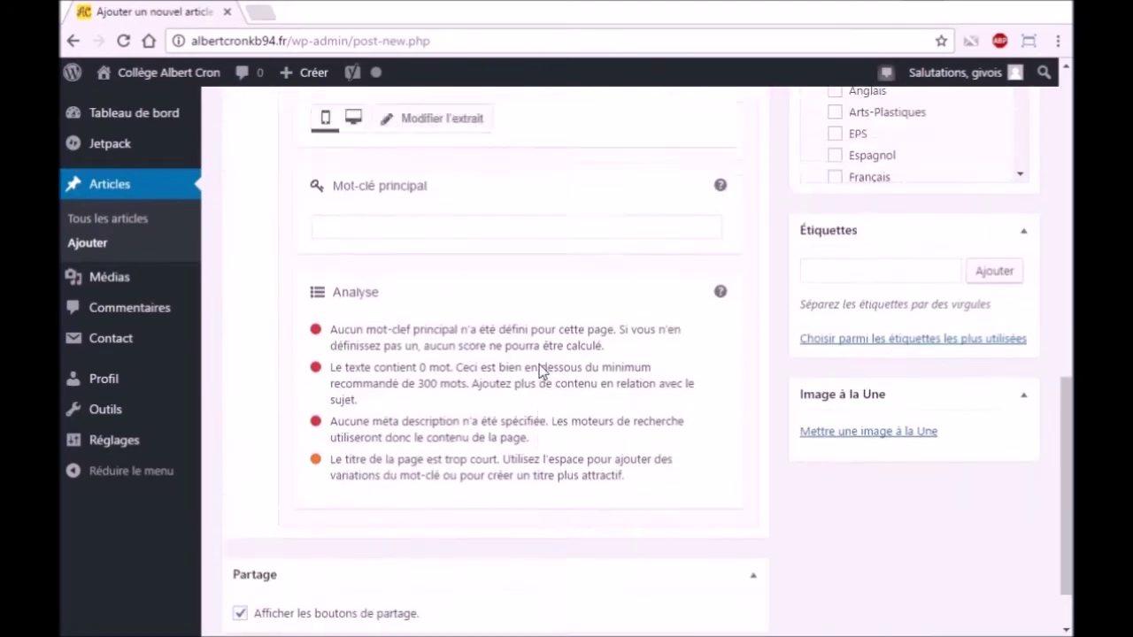
scroll(540, 354, "up", 9)
scroll(541, 329, "up", 2)
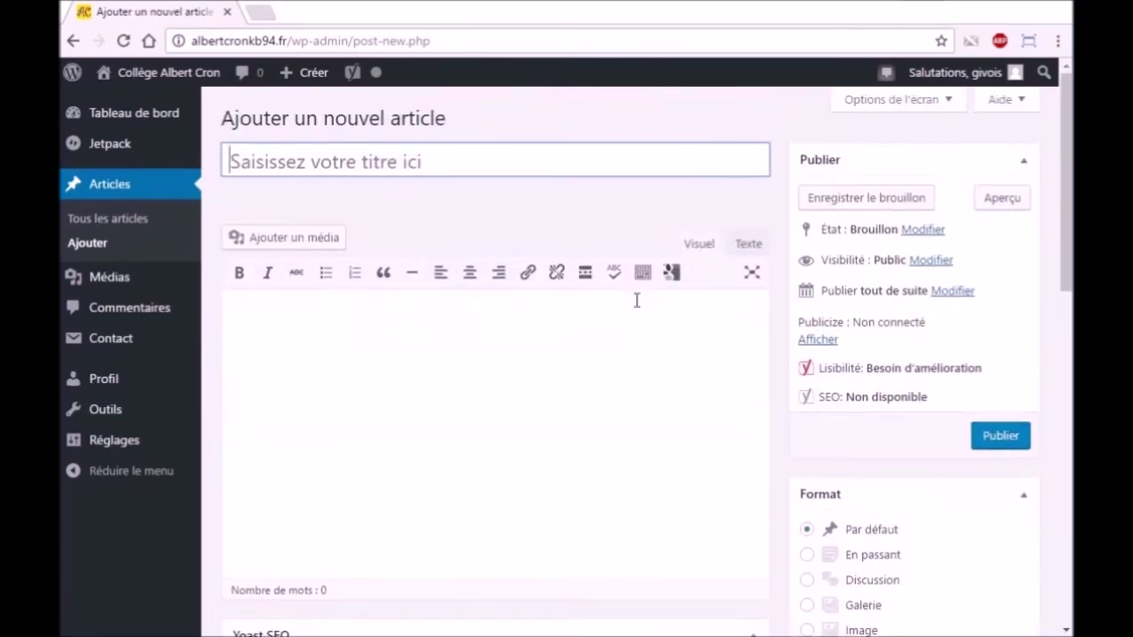
Title the article "Les dernières œuvres des élèves", using the spell checker's suggestion for "œuvres"
left_click(292, 159)
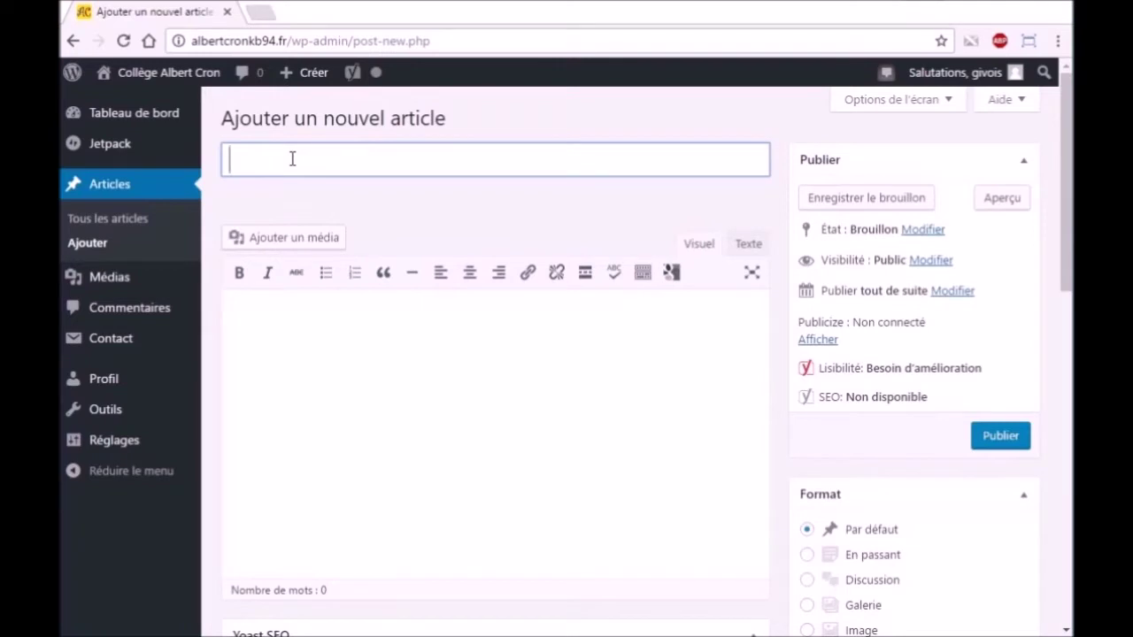
type("Les dernières oeuvres des ")
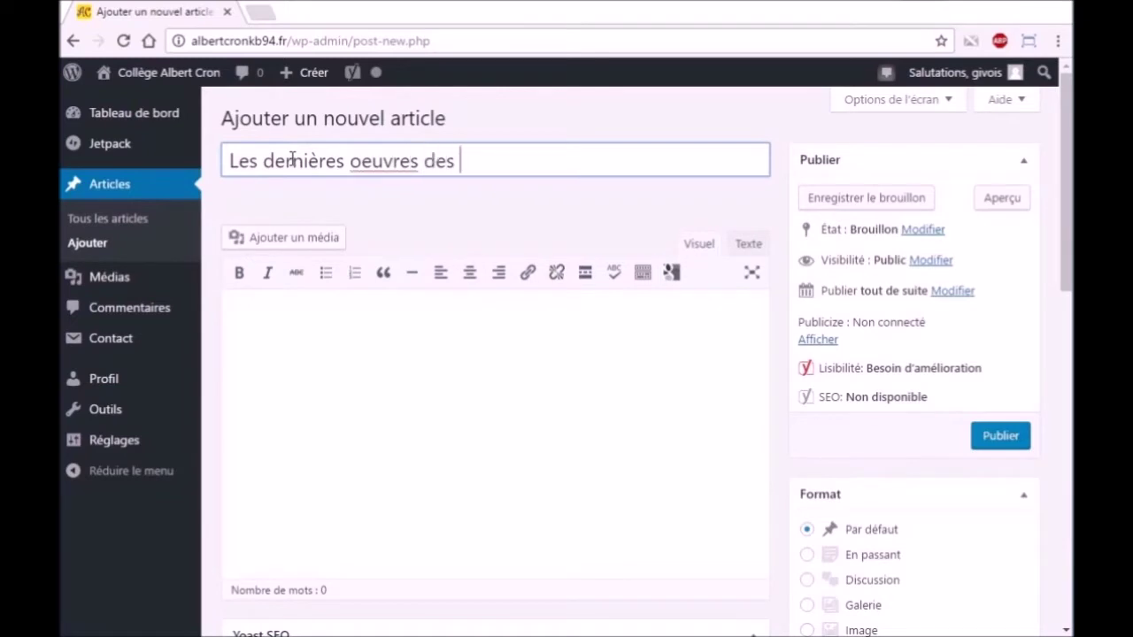
type("élèves")
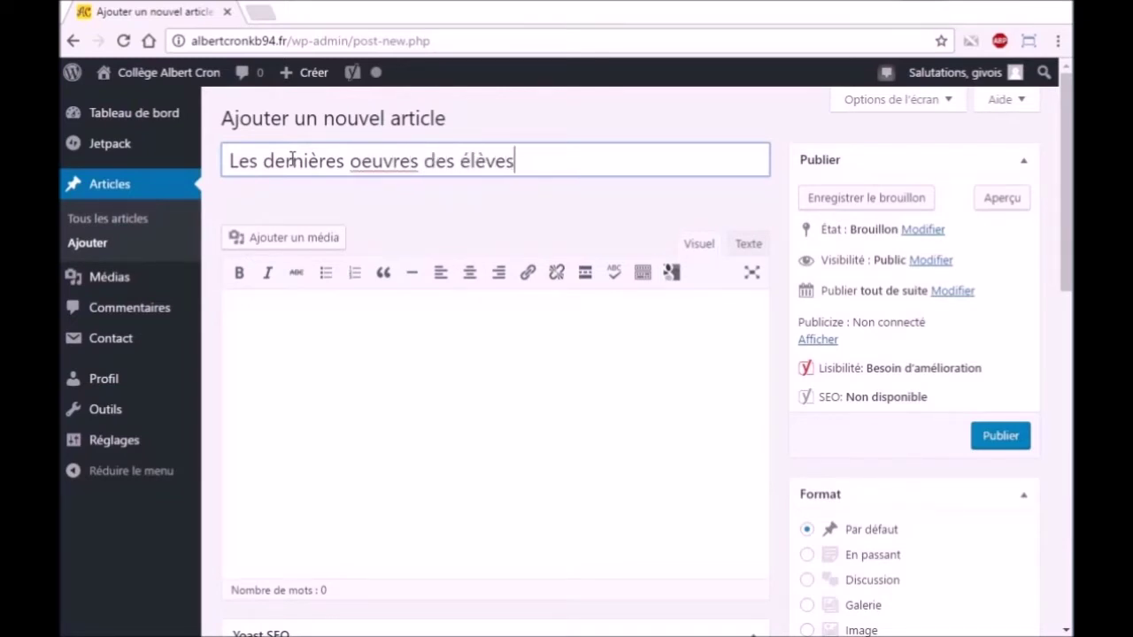
right_click(380, 172)
left_click(428, 184)
left_click(565, 151)
Write the introductory sentence "Voici les dernières oeuvres de la classe de 4B :" in the article body
left_click(303, 358)
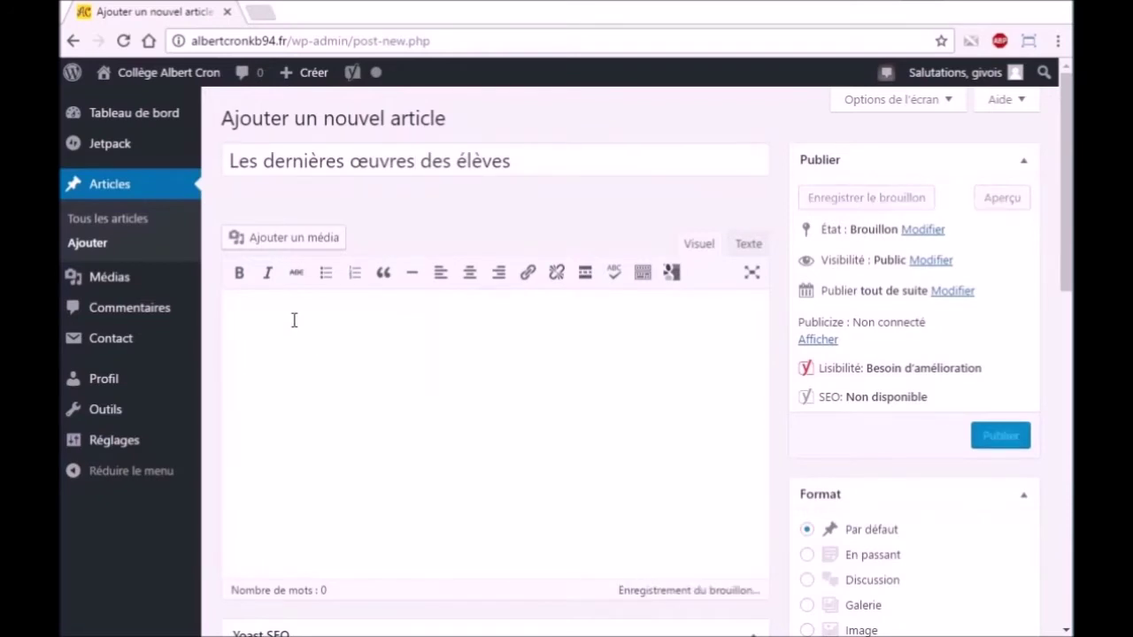
type("Voici les dernières ou")
key("BackSpace")
type("euvres d")
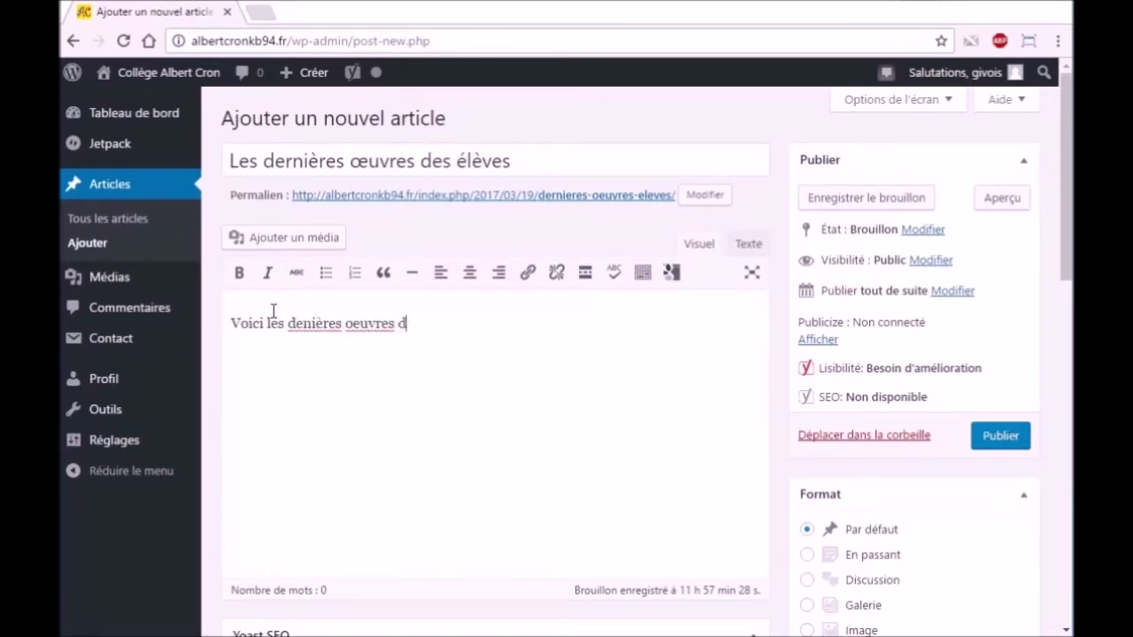
type("e lka c")
key("BackSpace")
key("BackSpace")
key("BackSpace")
key("BackSpace")
type("a classe de 4B ")
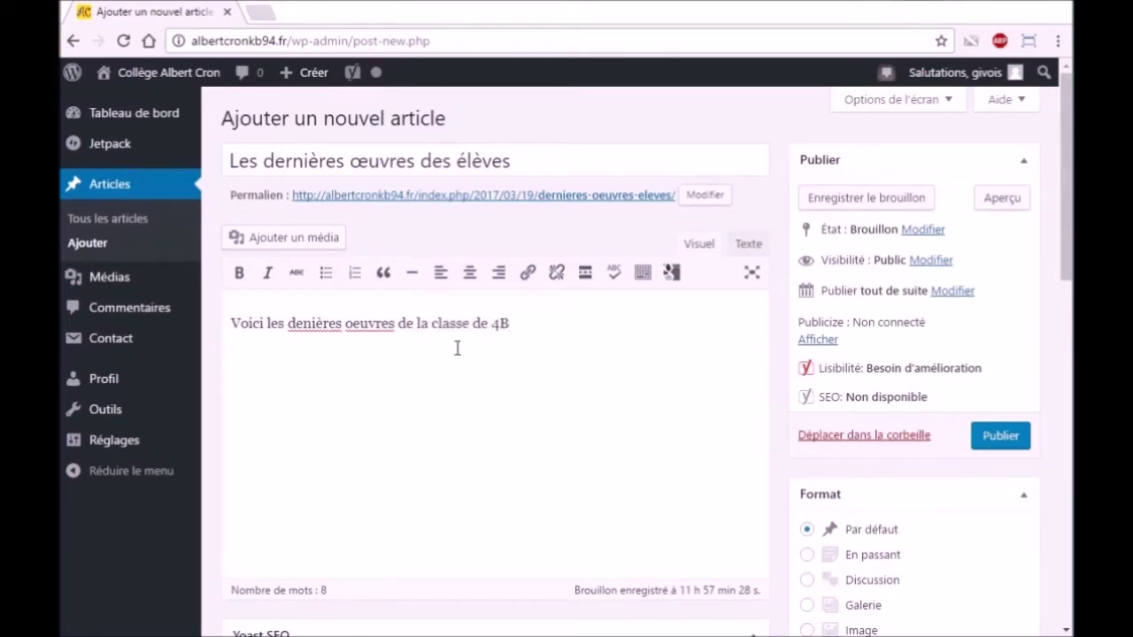
type(":")
Correct the misspelled words in the body sentence to "dernières" and "œuvres" using the spelling suggestions
left_click(316, 324)
right_click(329, 323)
left_click(351, 336)
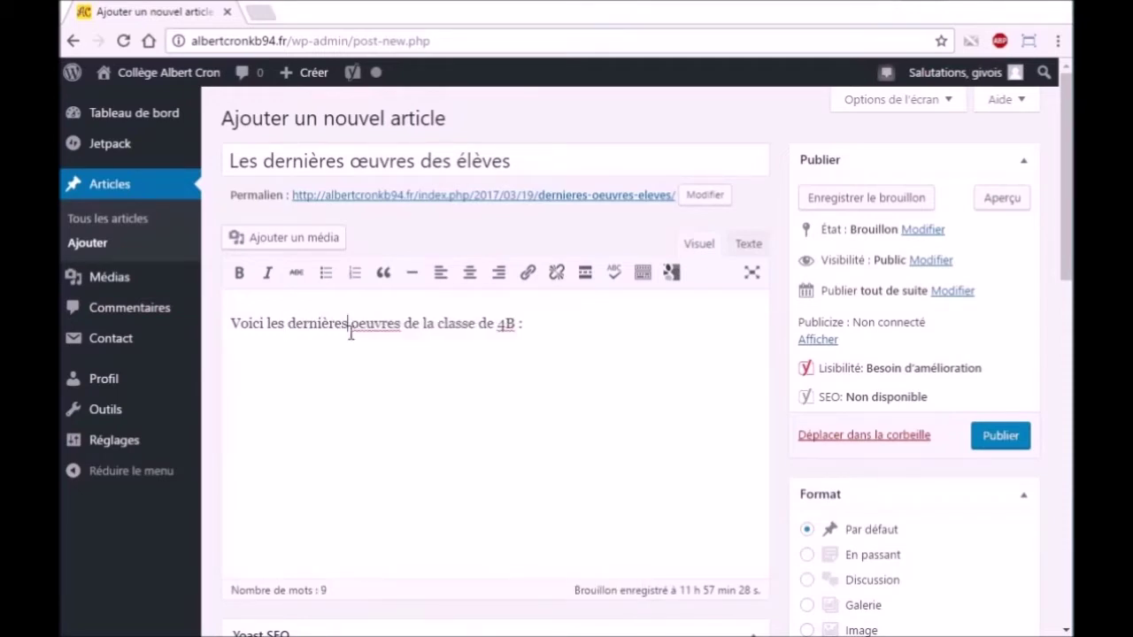
right_click(371, 321)
left_click(449, 332)
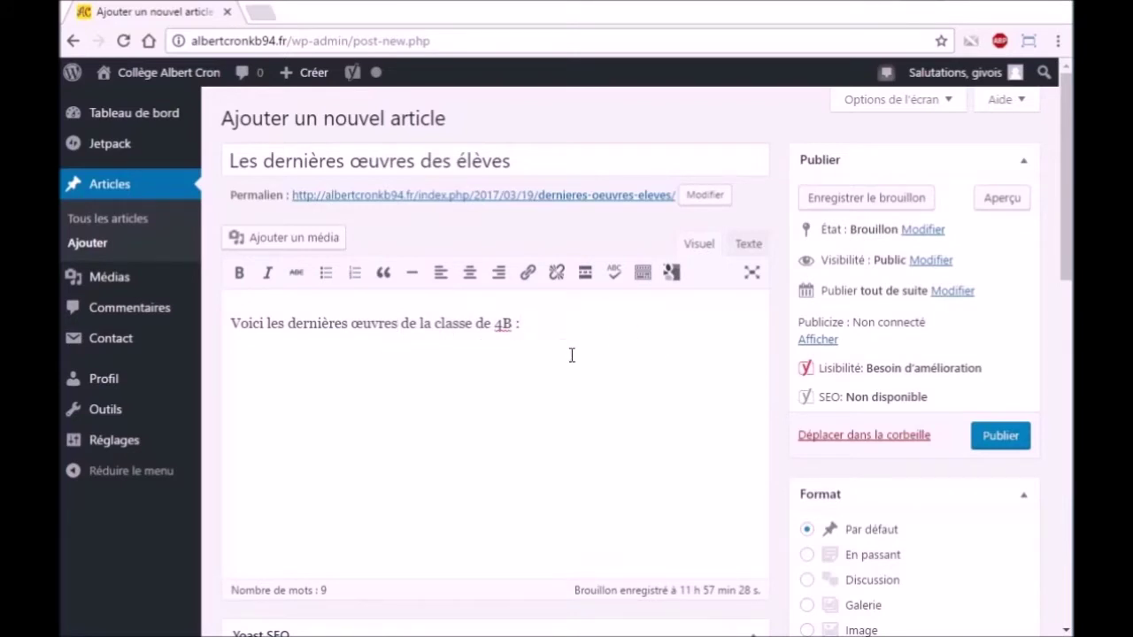
Upload liste_Picasso-en-heritage_2245.jpeg and insert it into the article on a new line below the introductory sentence
key("Return")
key("BackSpace")
key("Return")
left_click(281, 246)
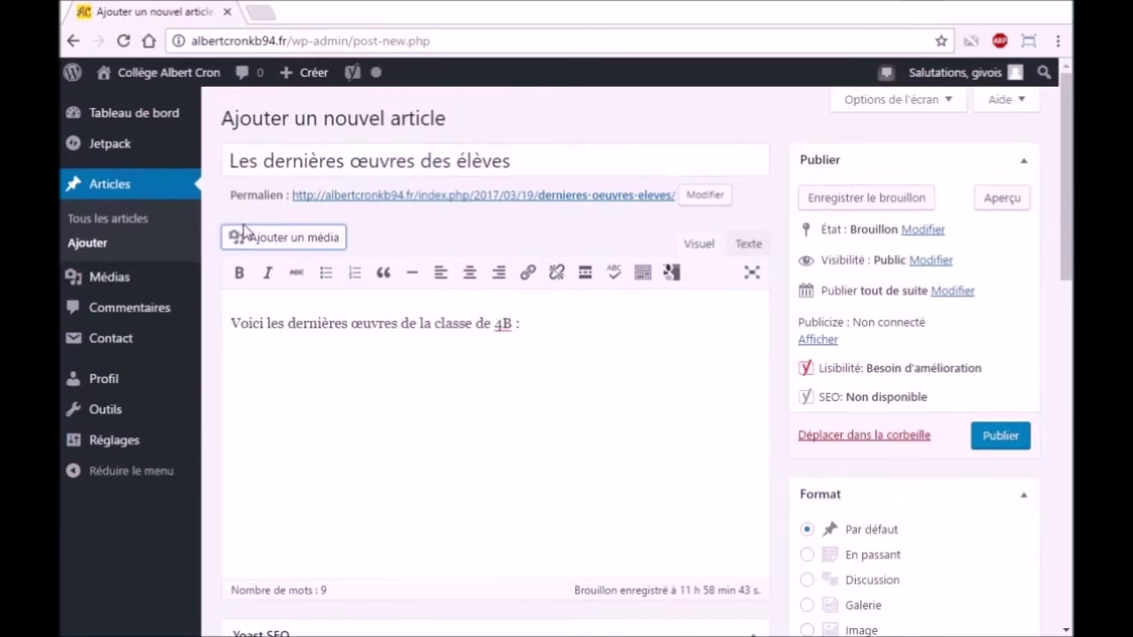
left_click(293, 245)
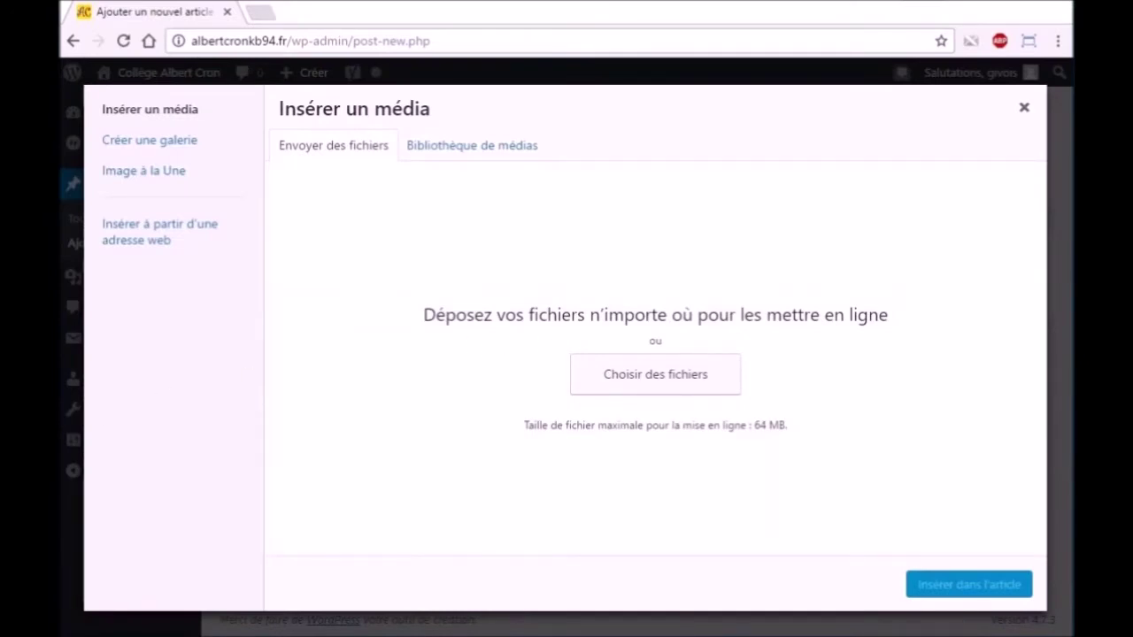
left_click_drag(61, 336, 451, 289)
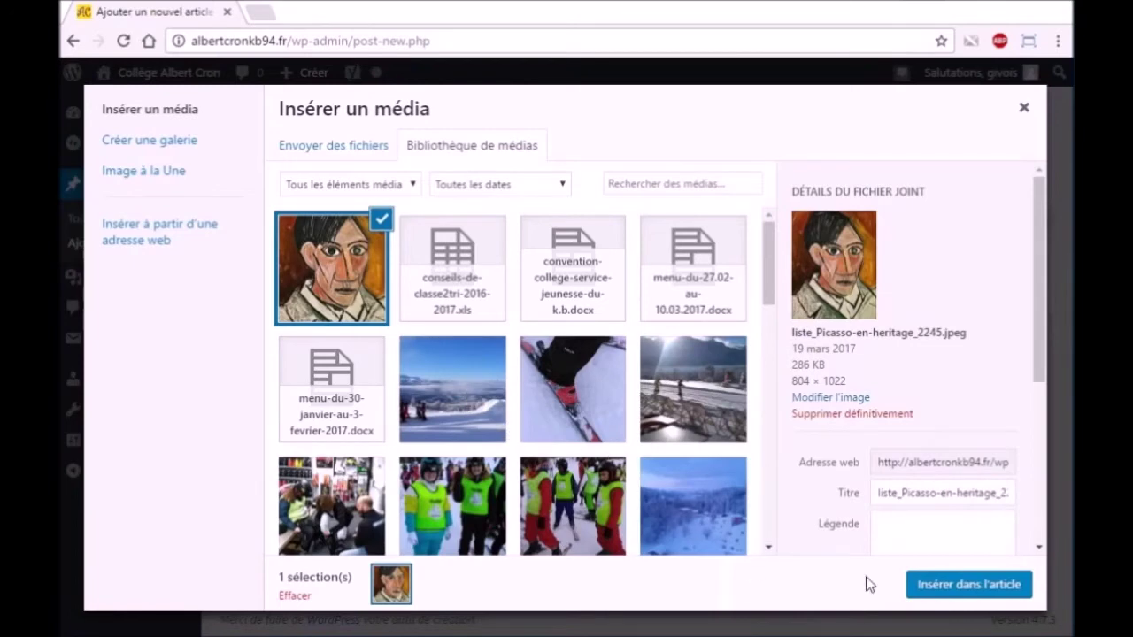
left_click(964, 589)
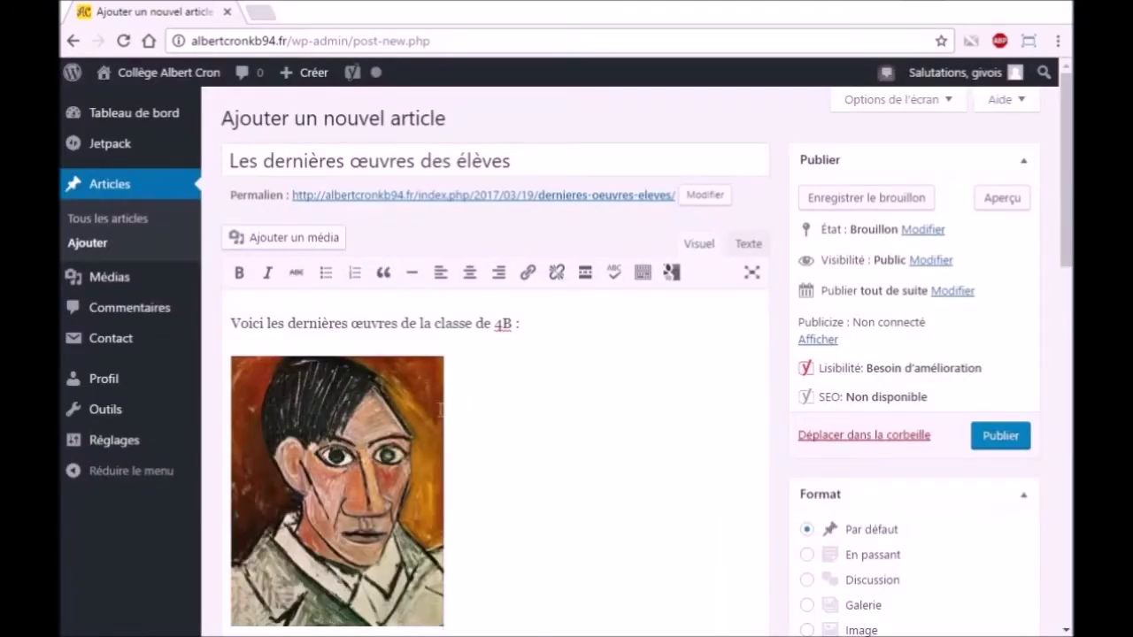
Upload The_Persistence_of_Memory.jpg and insert it into the article after the portrait image
scroll(453, 429, "down", 2)
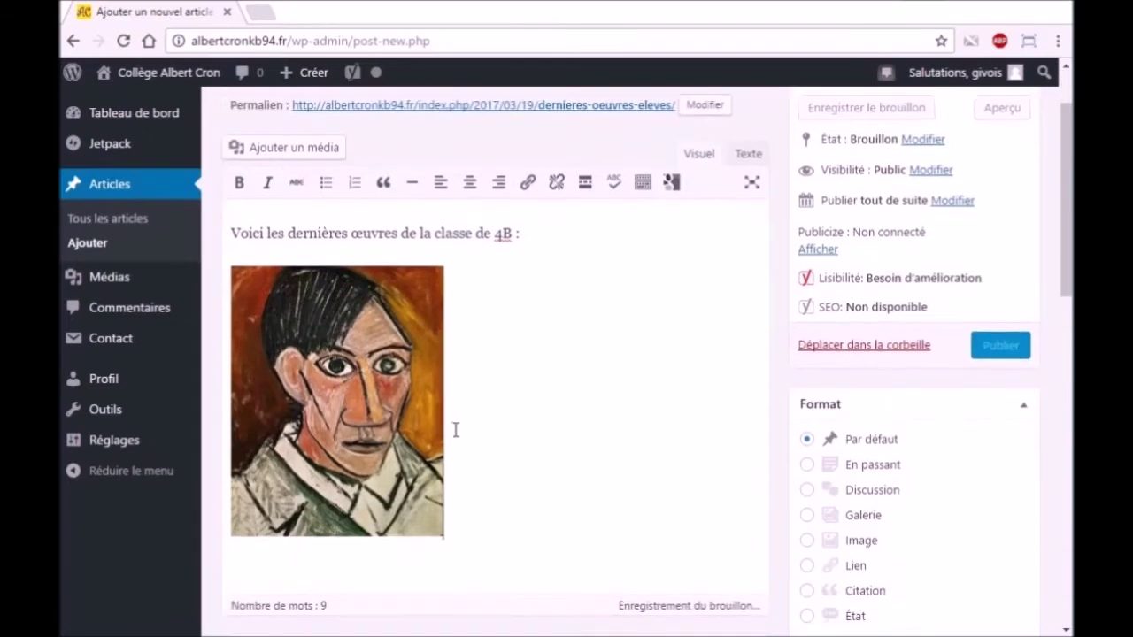
scroll(455, 407, "up", 2)
scroll(462, 379, "down", 1)
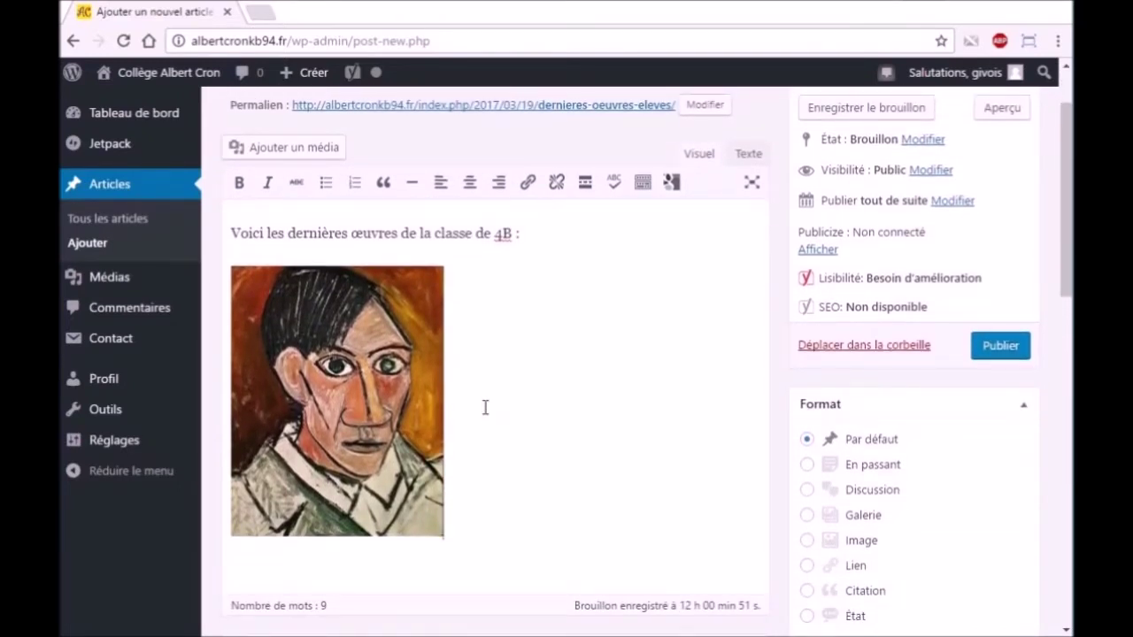
left_click(274, 147)
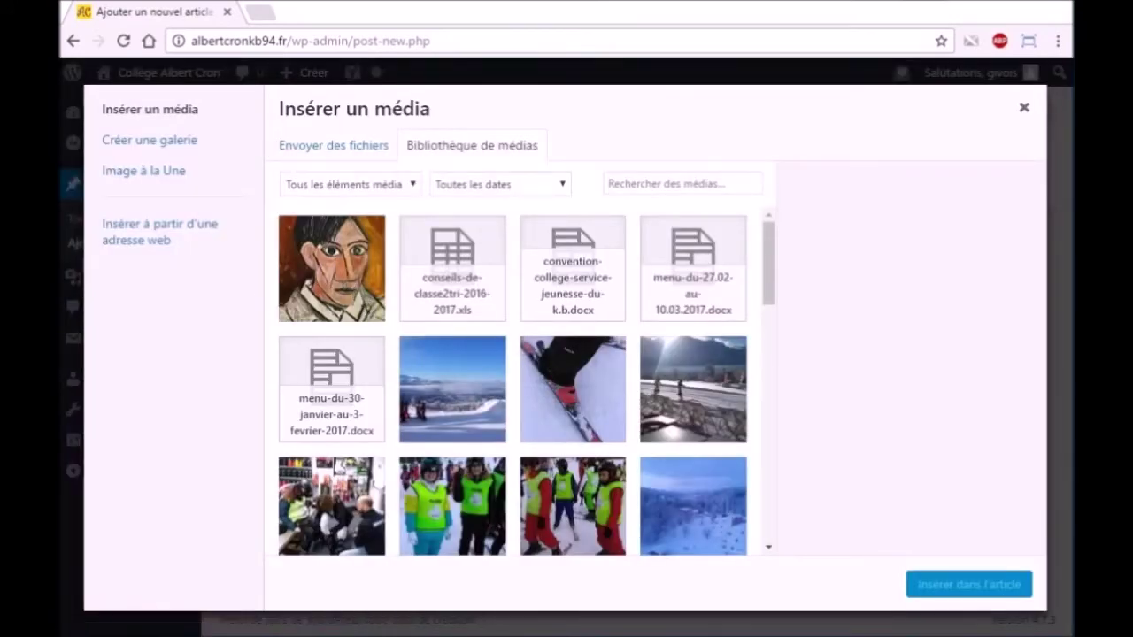
left_click_drag(168, 378, 407, 312)
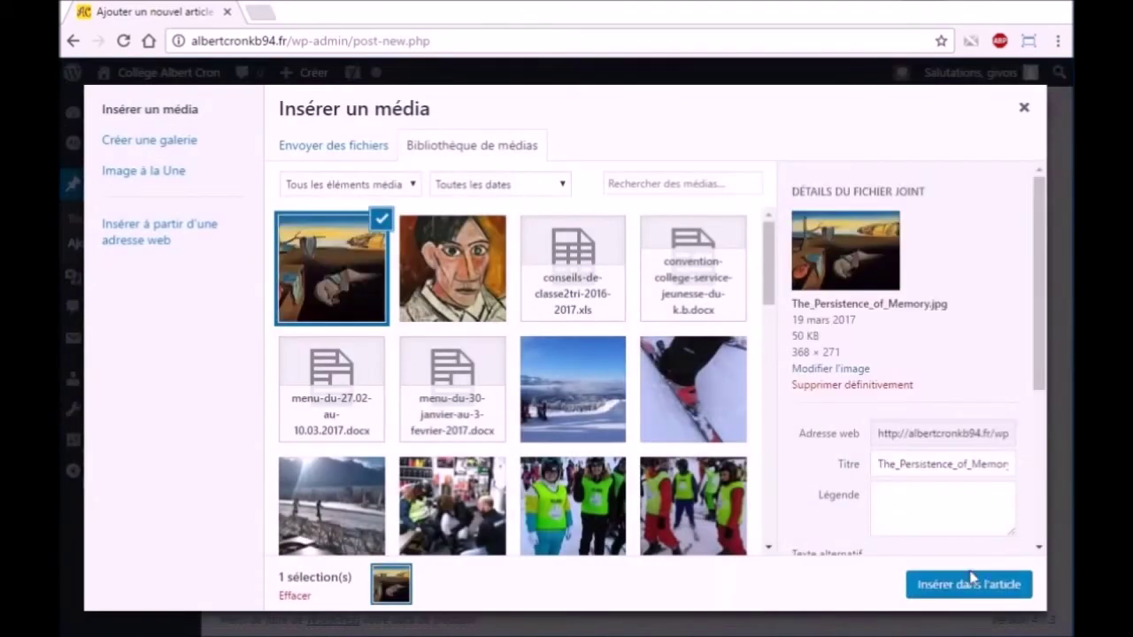
left_click(978, 595)
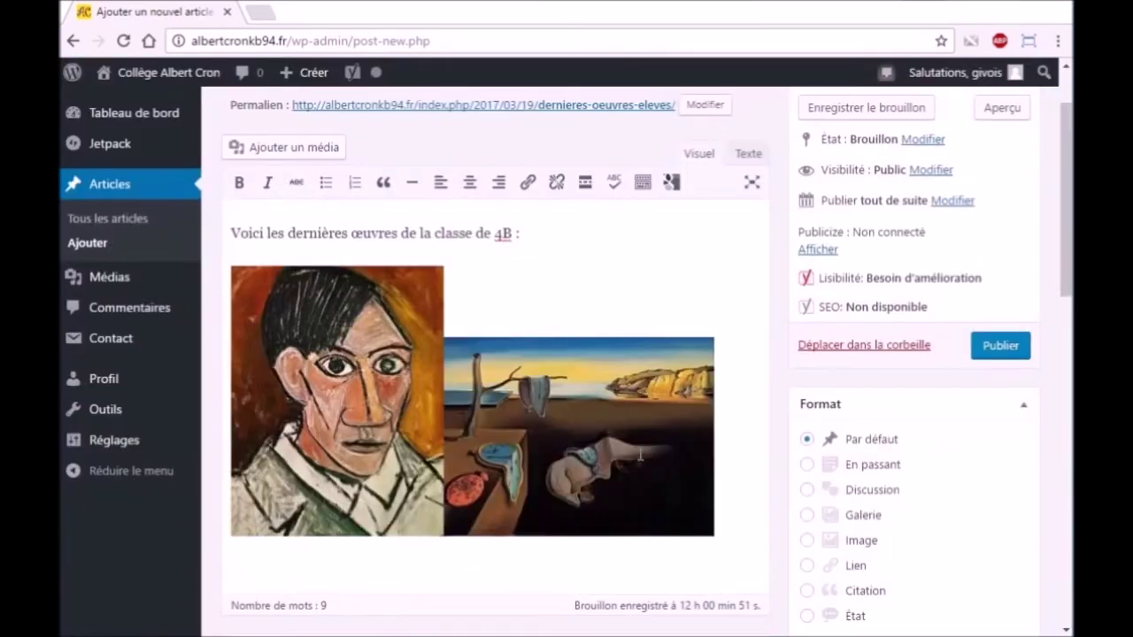
Move the second image onto its own line below the portrait
key("Left")
key("Return")
scroll(448, 392, "down", 2)
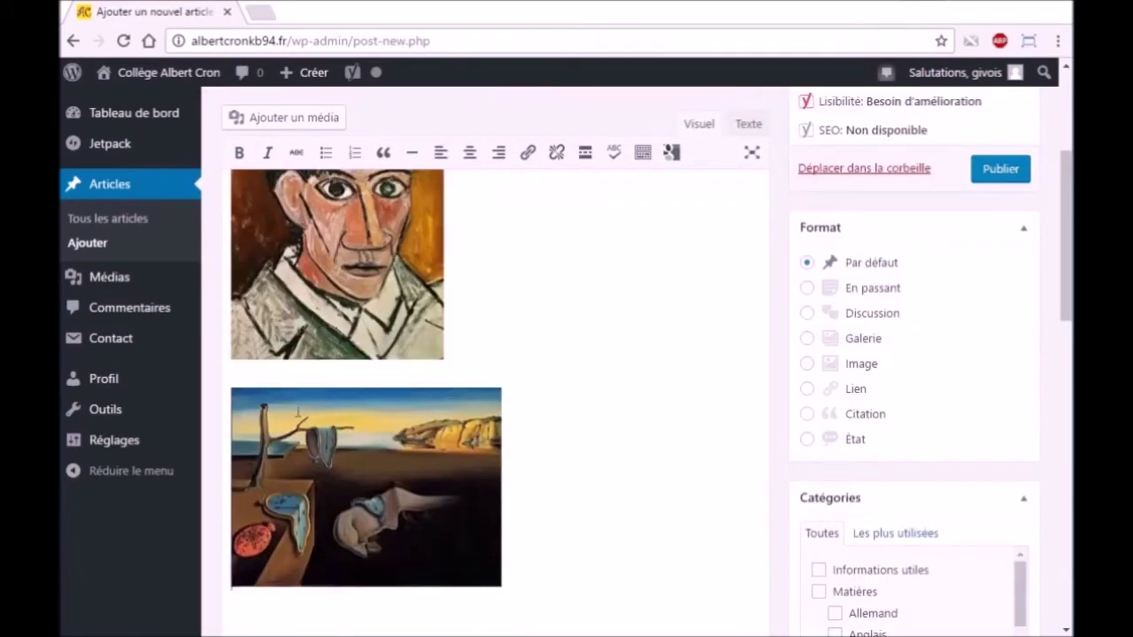
scroll(412, 385, "up", 3)
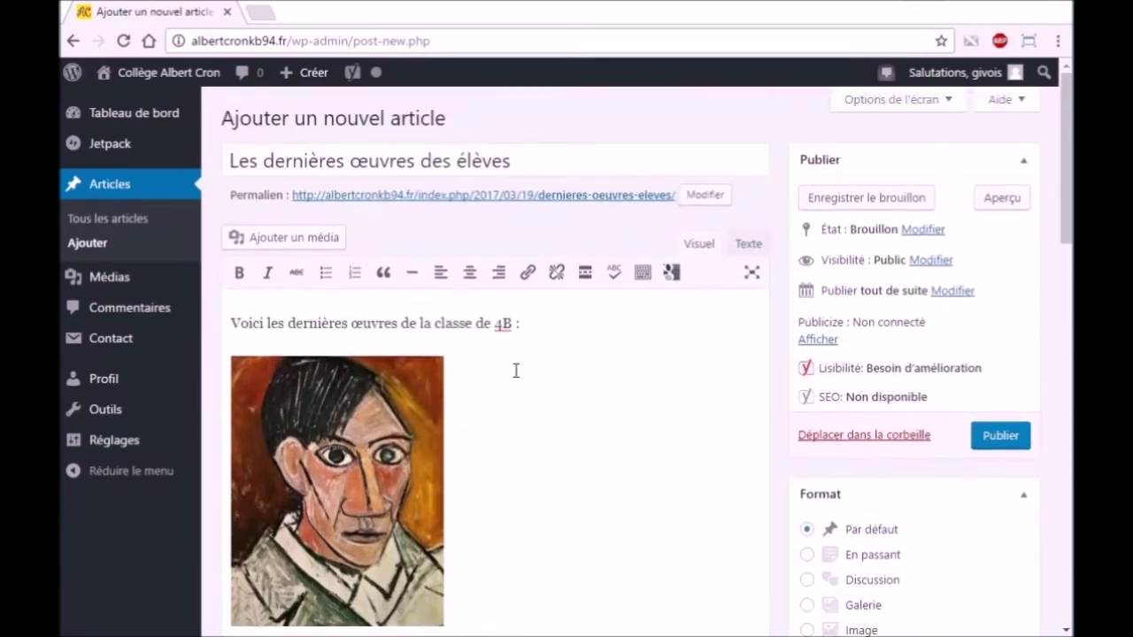
scroll(516, 370, "down", 1)
scroll(496, 317, "up", 1)
scroll(420, 352, "down", 3)
scroll(417, 367, "up", 3)
scroll(479, 449, "down", 4)
scroll(493, 447, "up", 4)
In the article's HTML source, set the portrait image's height to 150 and check the result in the visual editor
left_click(747, 245)
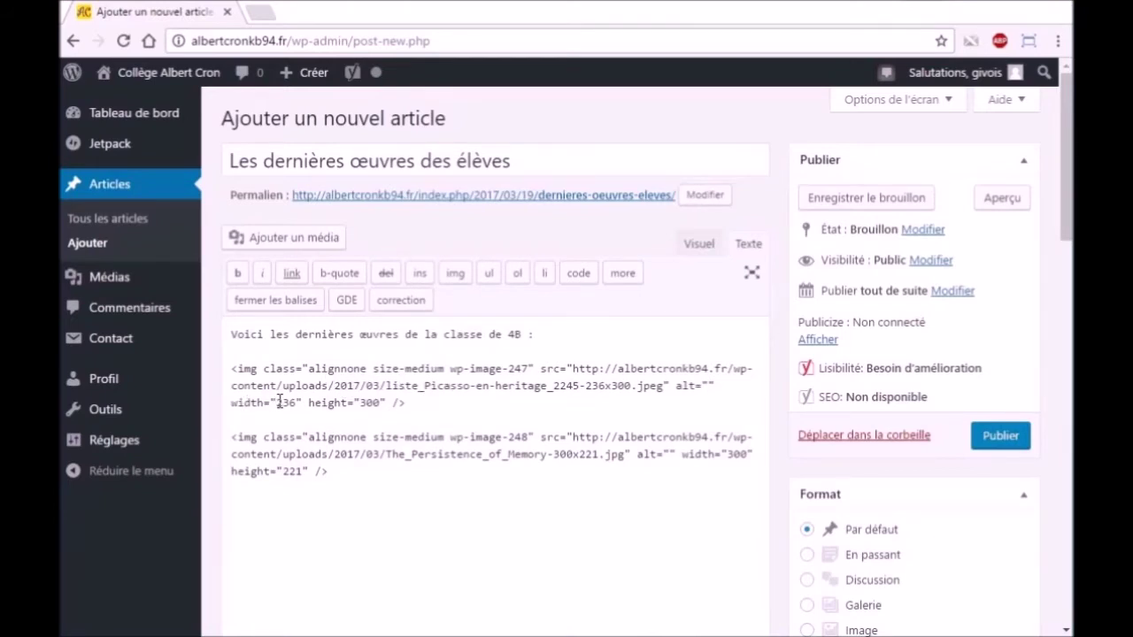
left_click_drag(277, 401, 298, 405)
left_click_drag(229, 404, 387, 407)
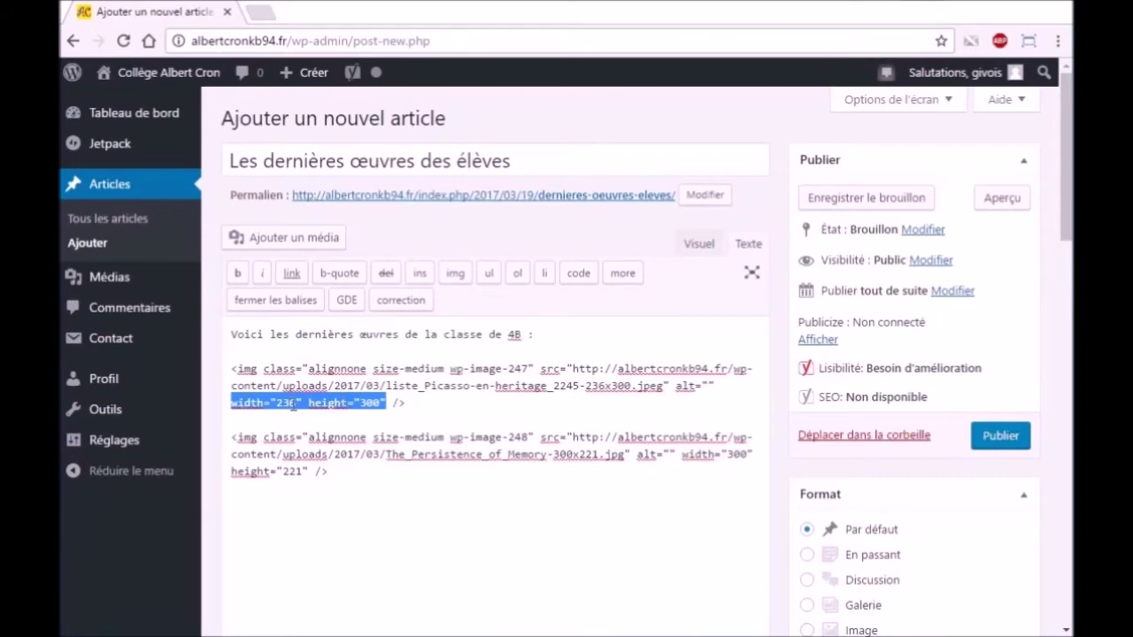
left_click(279, 403)
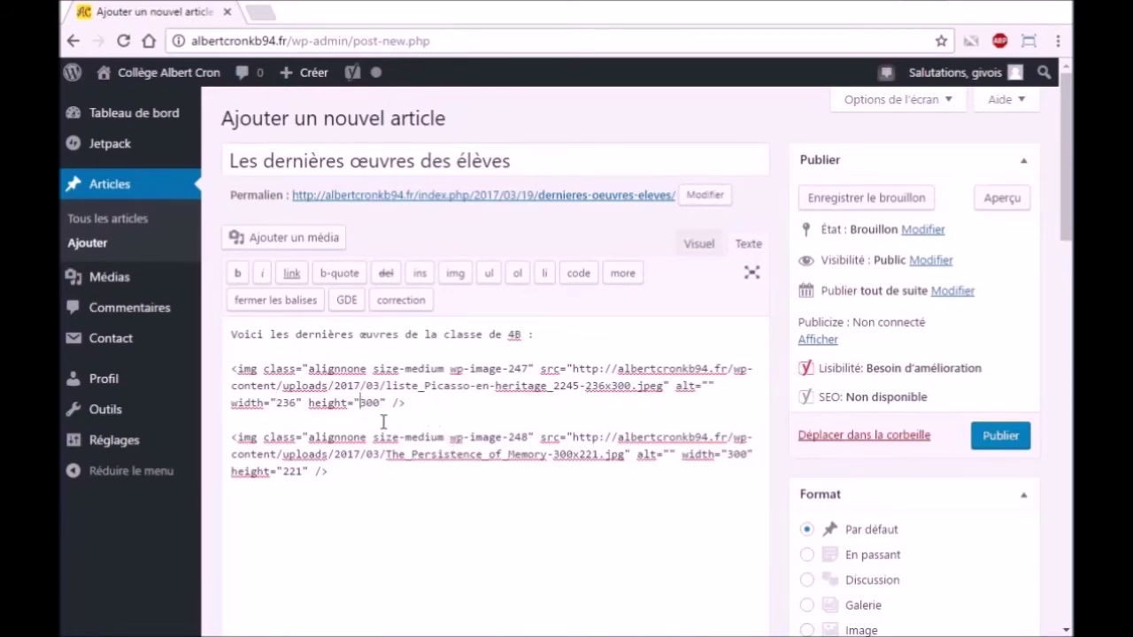
key("Delete")
key("Delete")
key("Delete")
type("150")
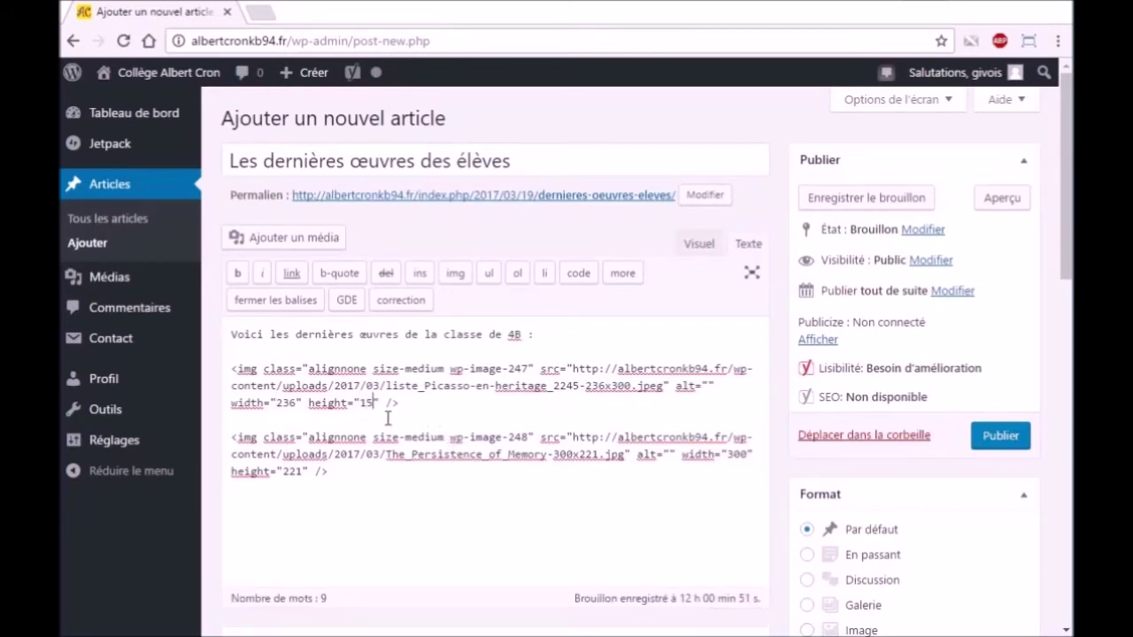
left_click(699, 248)
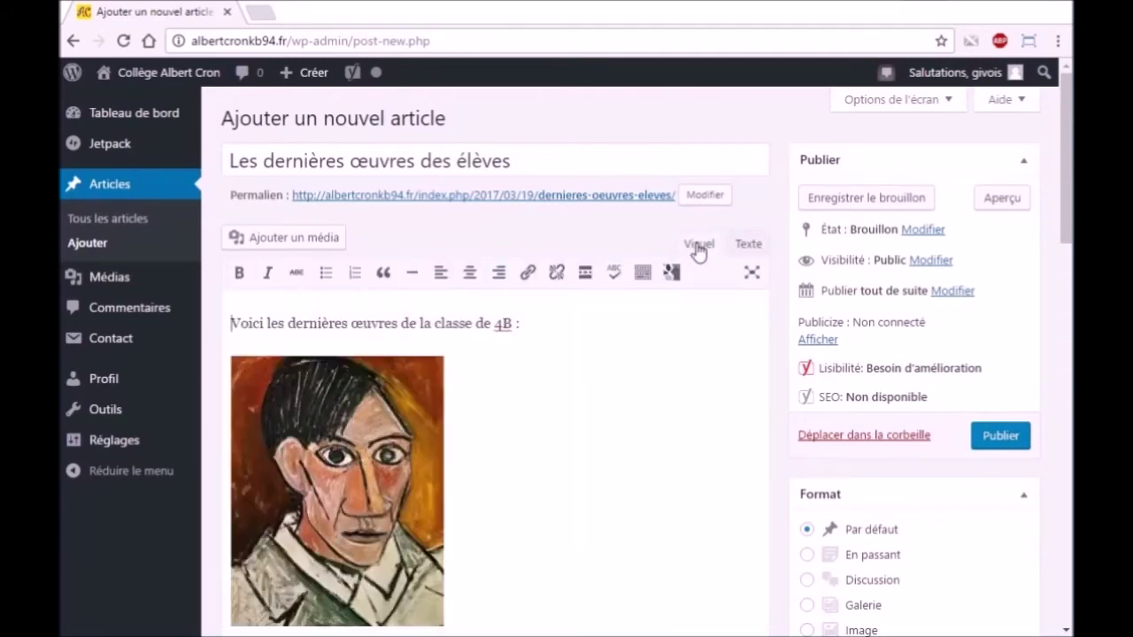
left_click(746, 246)
left_click(709, 249)
scroll(709, 249, "down", 3)
scroll(664, 260, "up", 3)
Set the portrait image's width to 118 in the HTML source and return to the visual editor
left_click(739, 244)
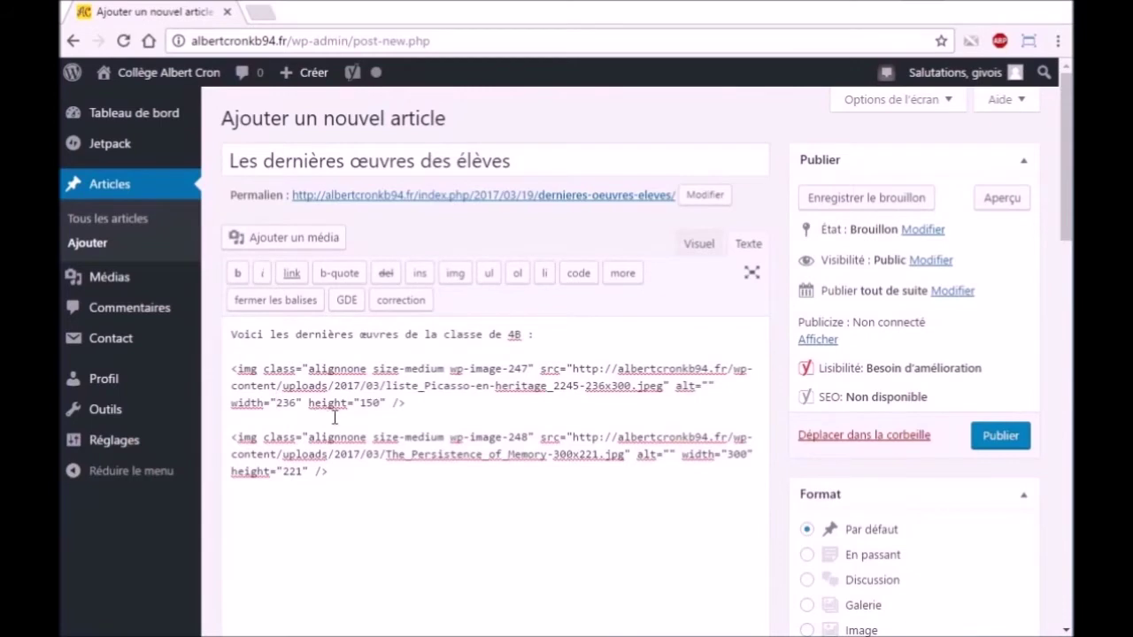
key("Delete")
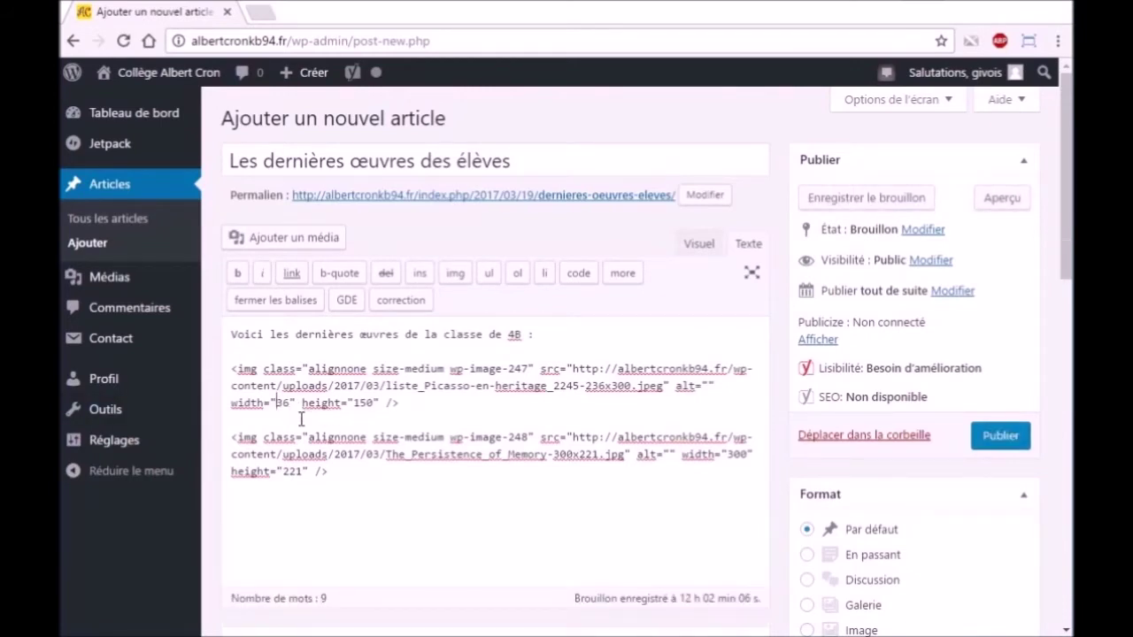
key("Delete")
key("Delete")
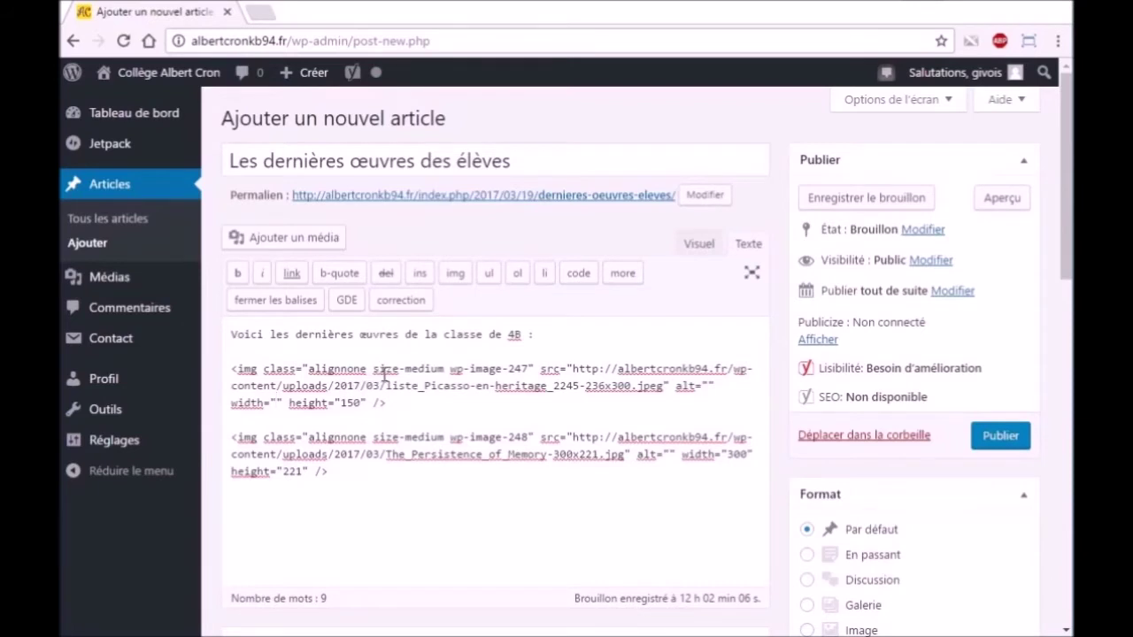
type("118")
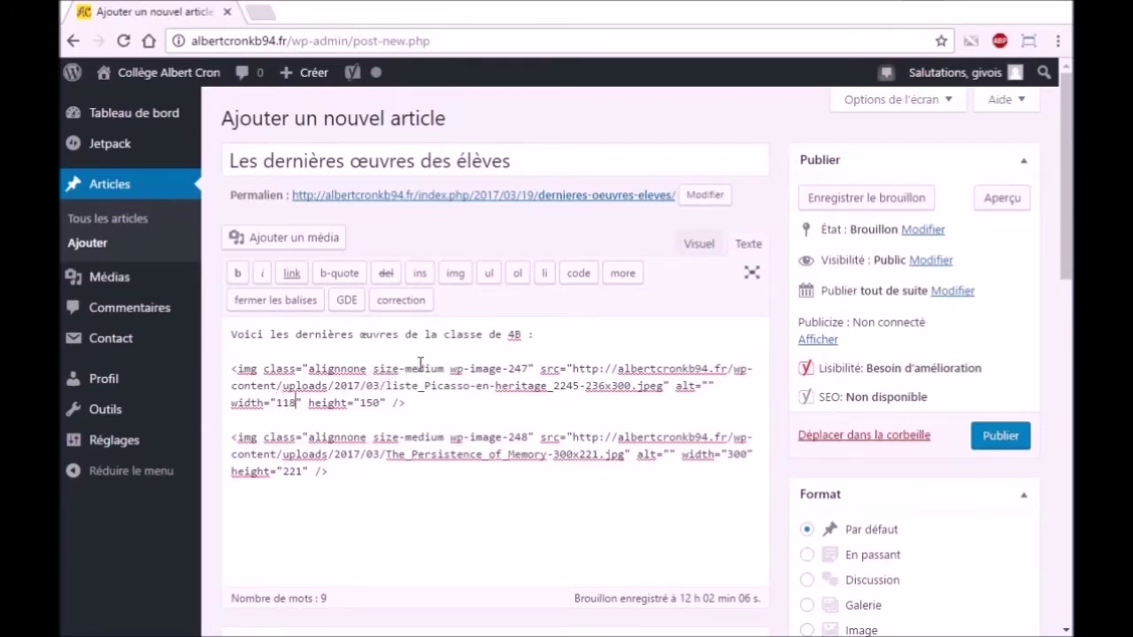
left_click(429, 400)
left_click(708, 245)
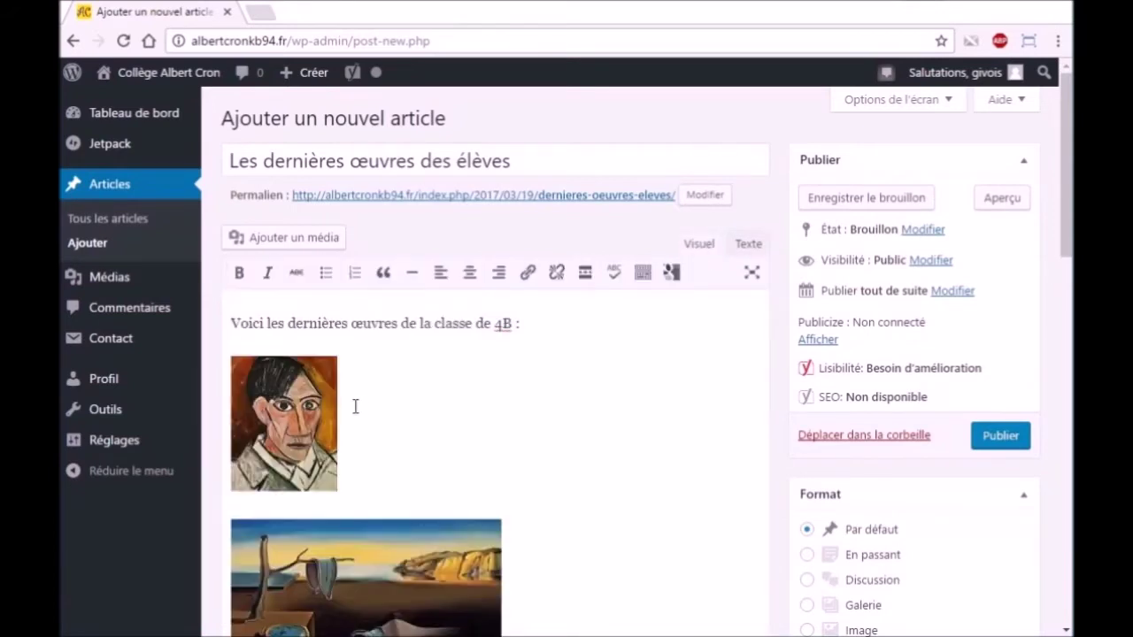
Compare the article's visual rendering with its HTML source, looking at the size attributes of both images
scroll(354, 405, "down", 2)
scroll(491, 297, "up", 2)
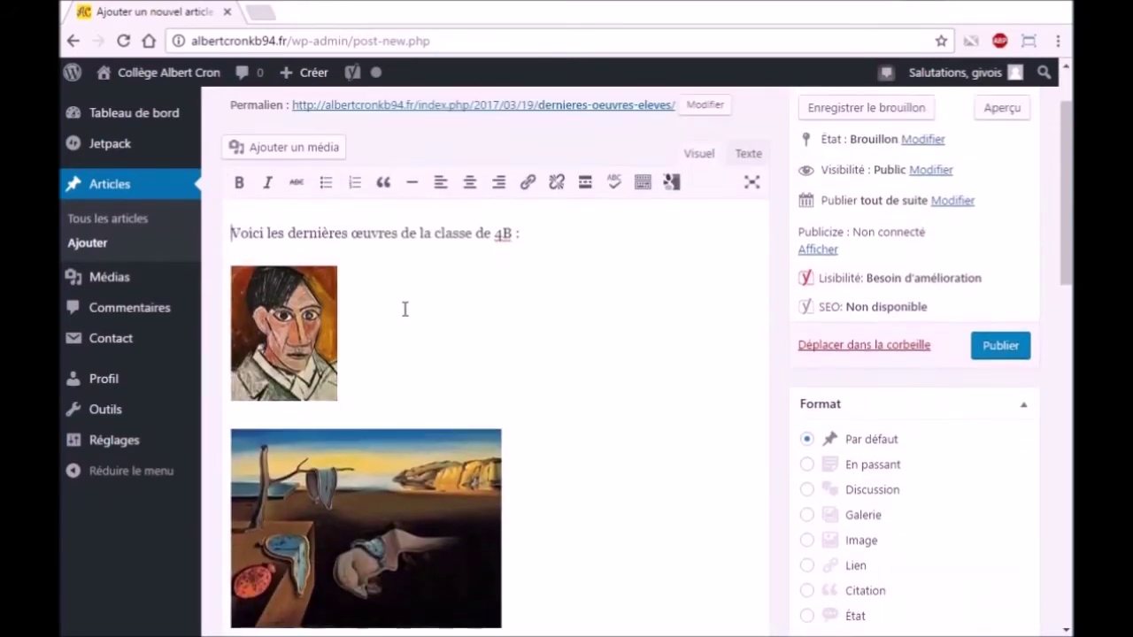
left_click(749, 155)
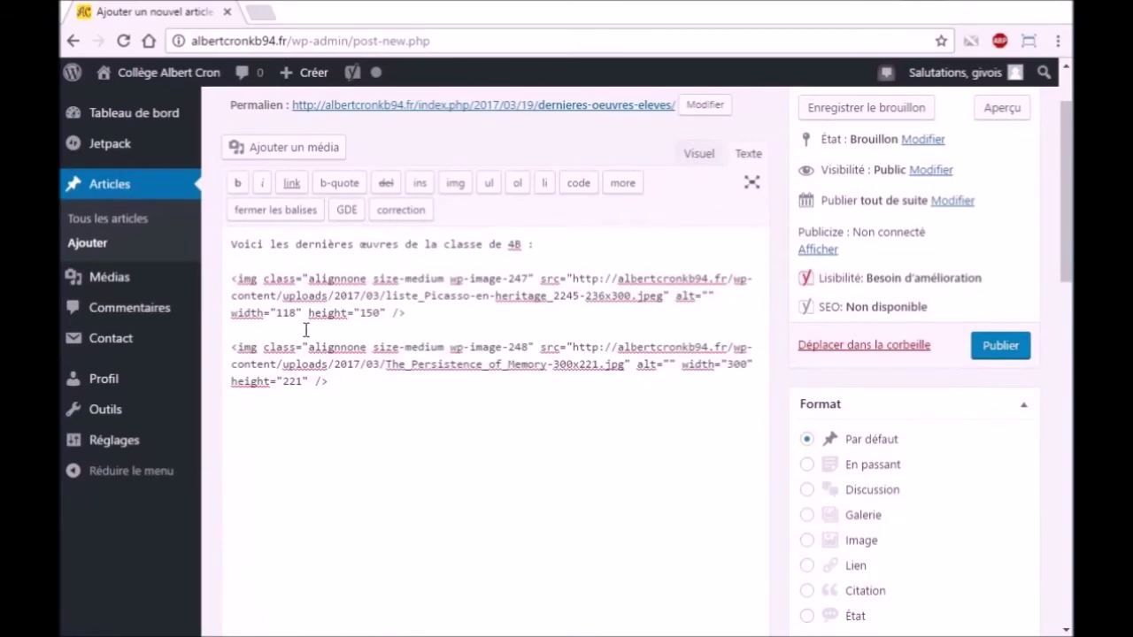
scroll(618, 297, "up", 1)
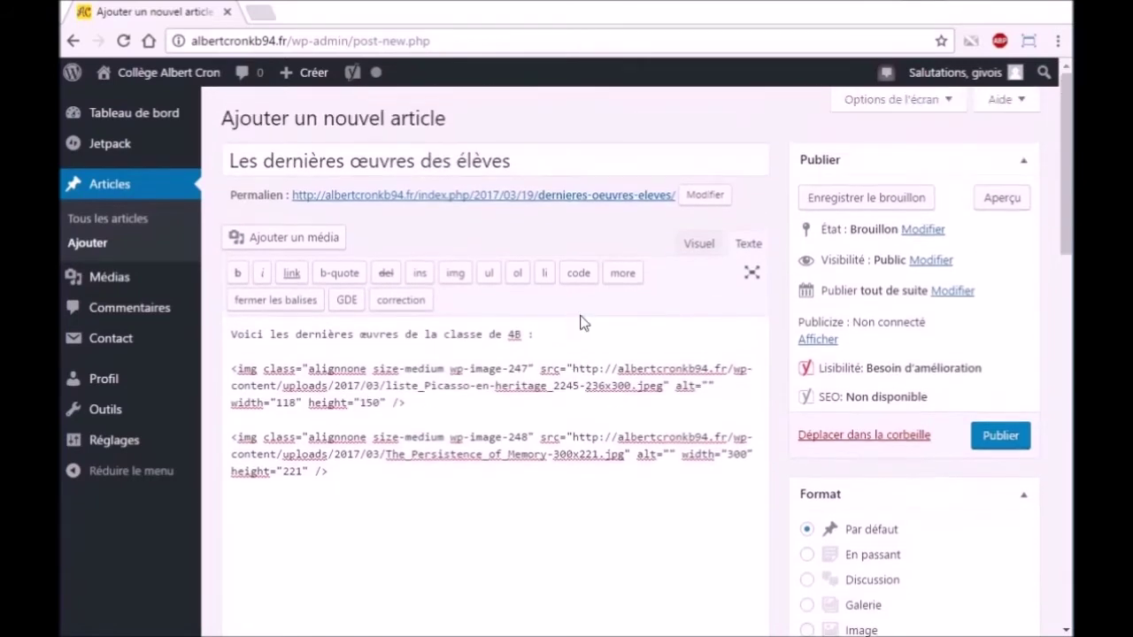
left_click(699, 248)
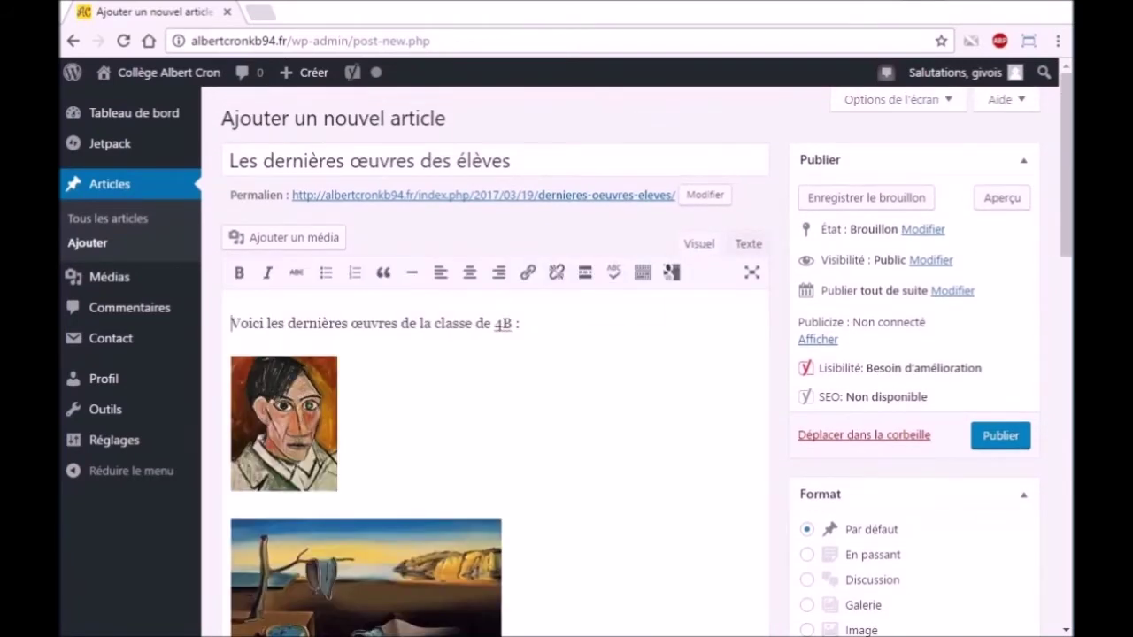
left_click(749, 245)
left_click(698, 245)
scroll(371, 409, "down", 1)
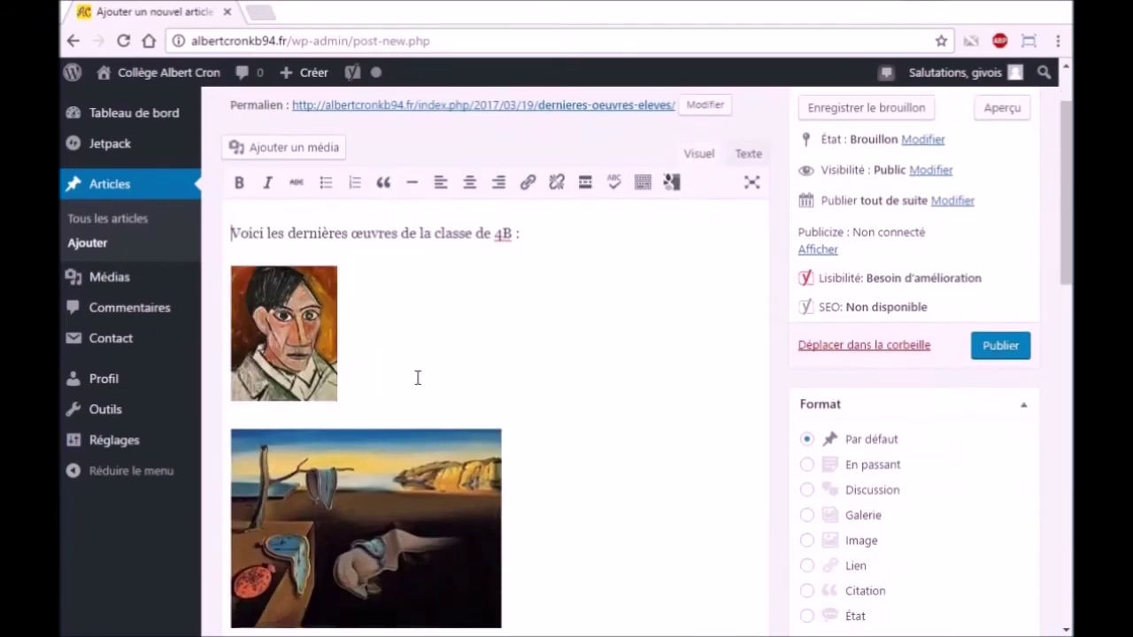
scroll(372, 345, "down", 1)
scroll(346, 314, "up", 1)
Format the word "Voici" at the start of the introductory sentence in bold and italic
left_click_drag(233, 234, 268, 237)
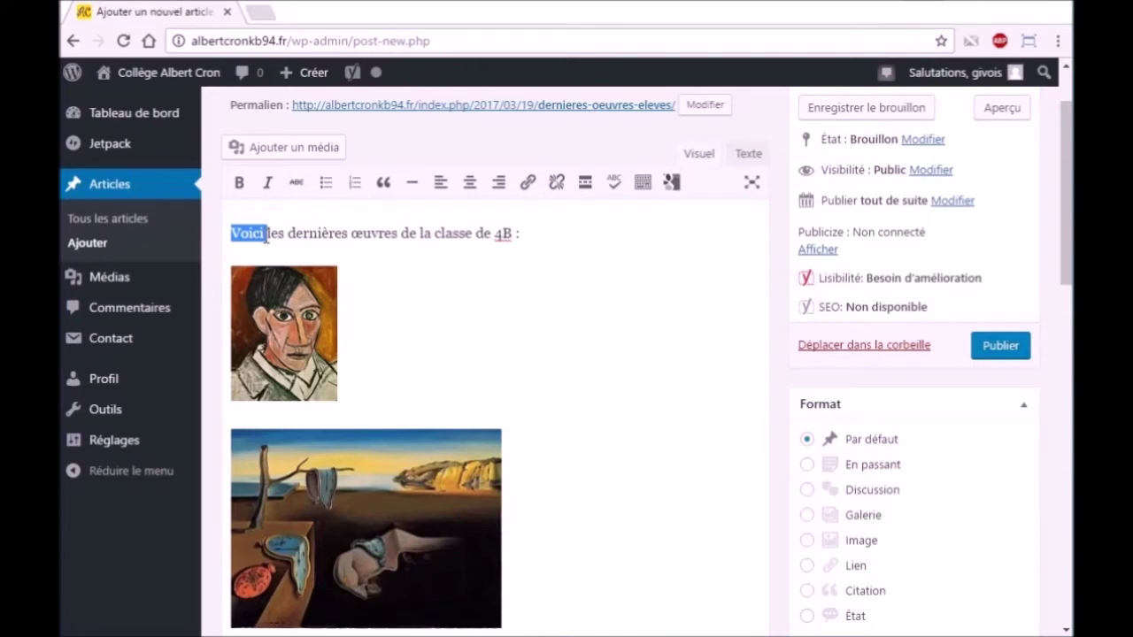
left_click(238, 182)
left_click(269, 186)
left_click(479, 273)
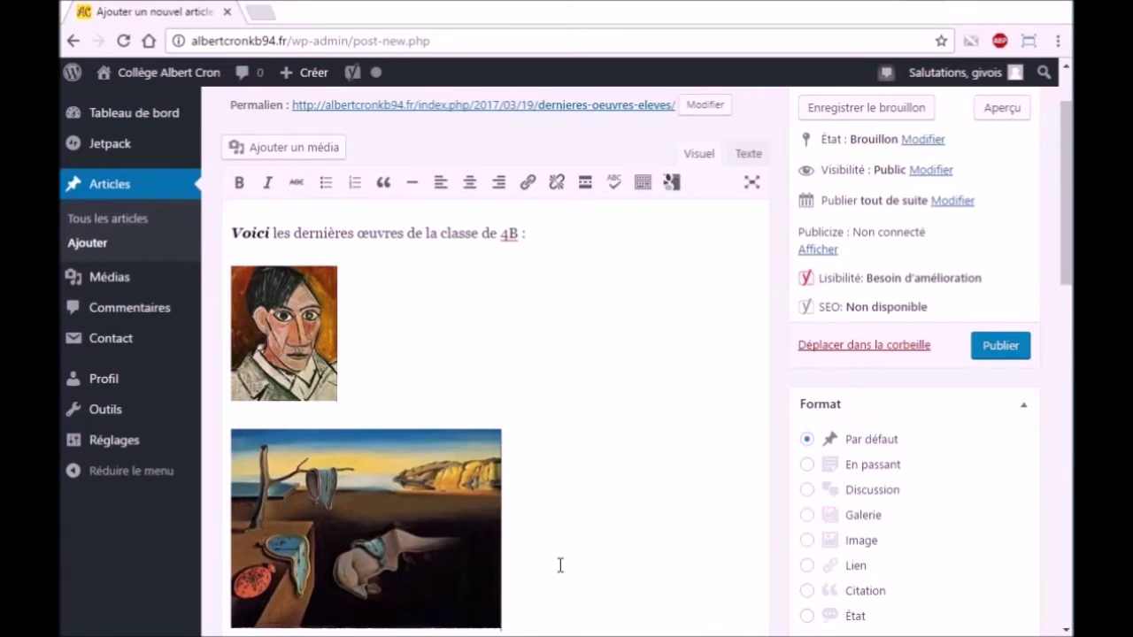
Search Google for "arbre" in a new browser tab
scroll(540, 513, "down", 3)
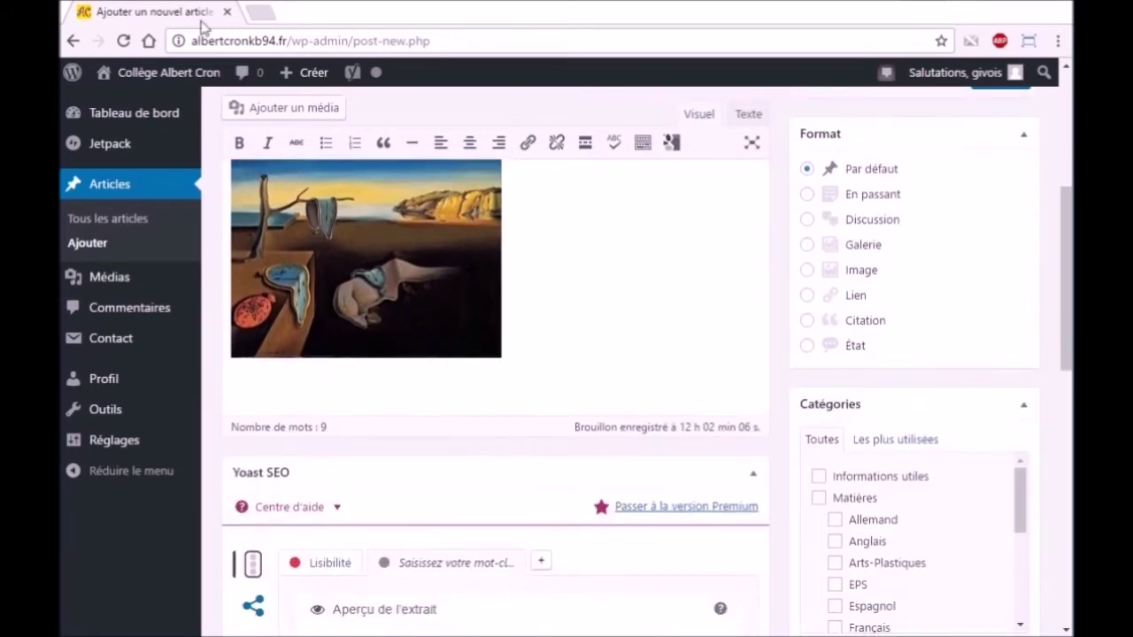
left_click(266, 12)
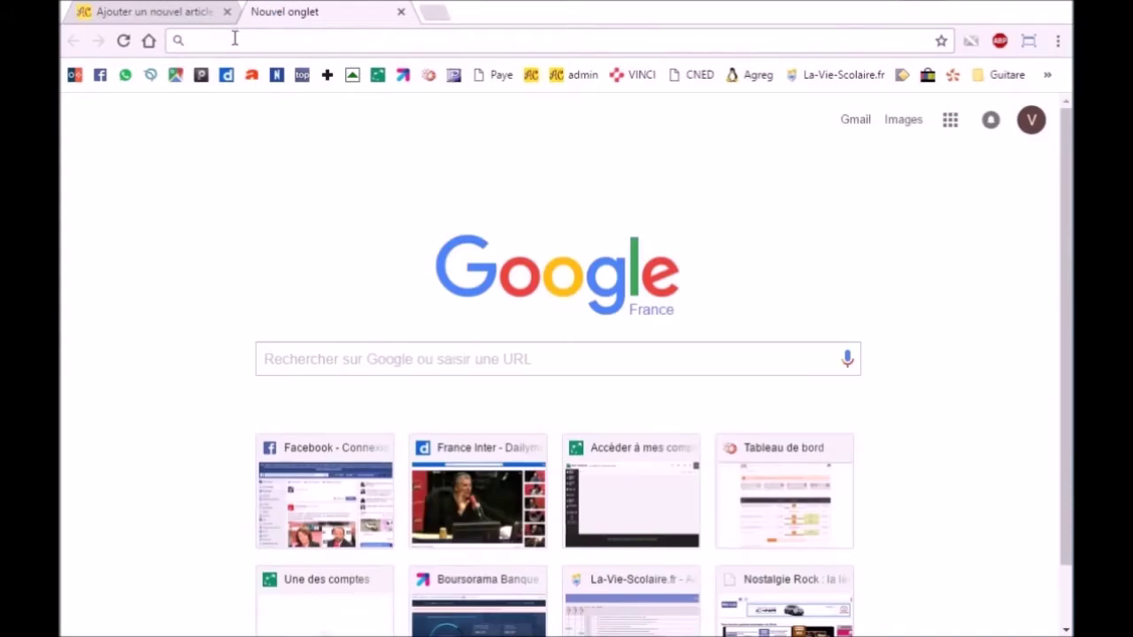
type("arber")
key("BackSpace")
key("BackSpace")
type("re")
key("Return")
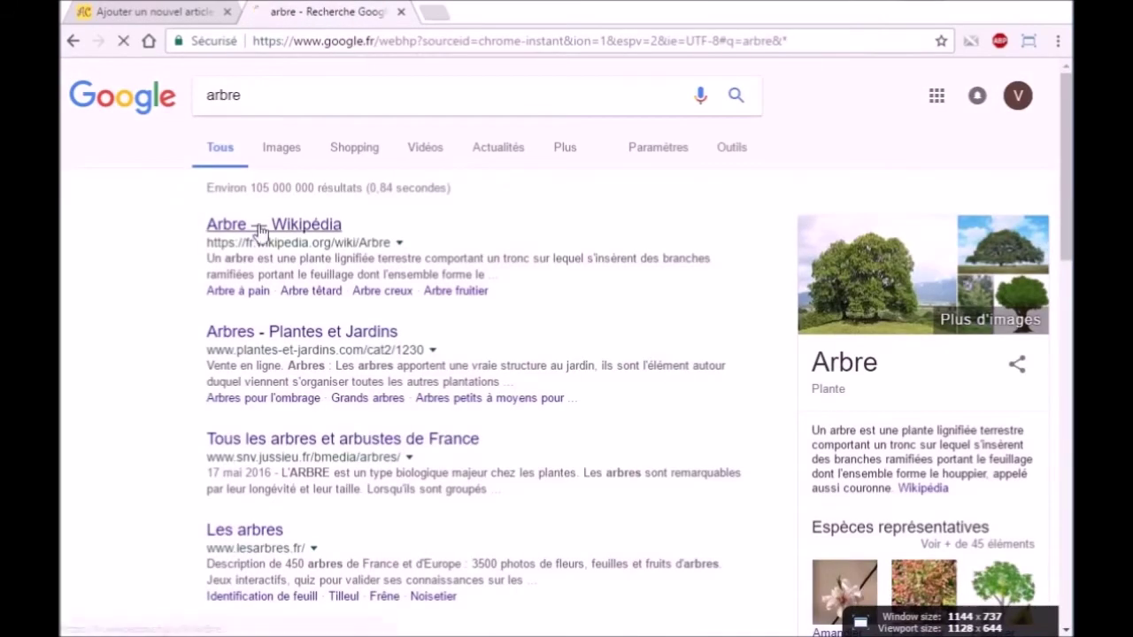
Copy the address of the French Wikipedia page "Arbre" and paste it on a new line below the article's second image
left_click(257, 228)
left_click(338, 40)
key("ctrl+c")
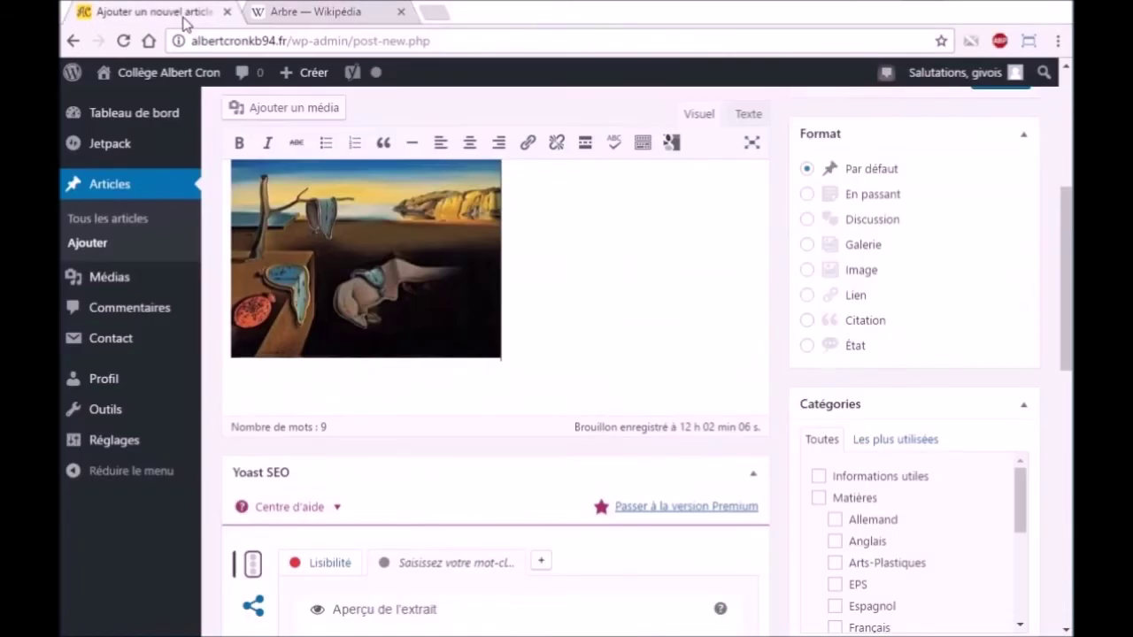
left_click(187, 14)
key("Return")
key("ctrl+v")
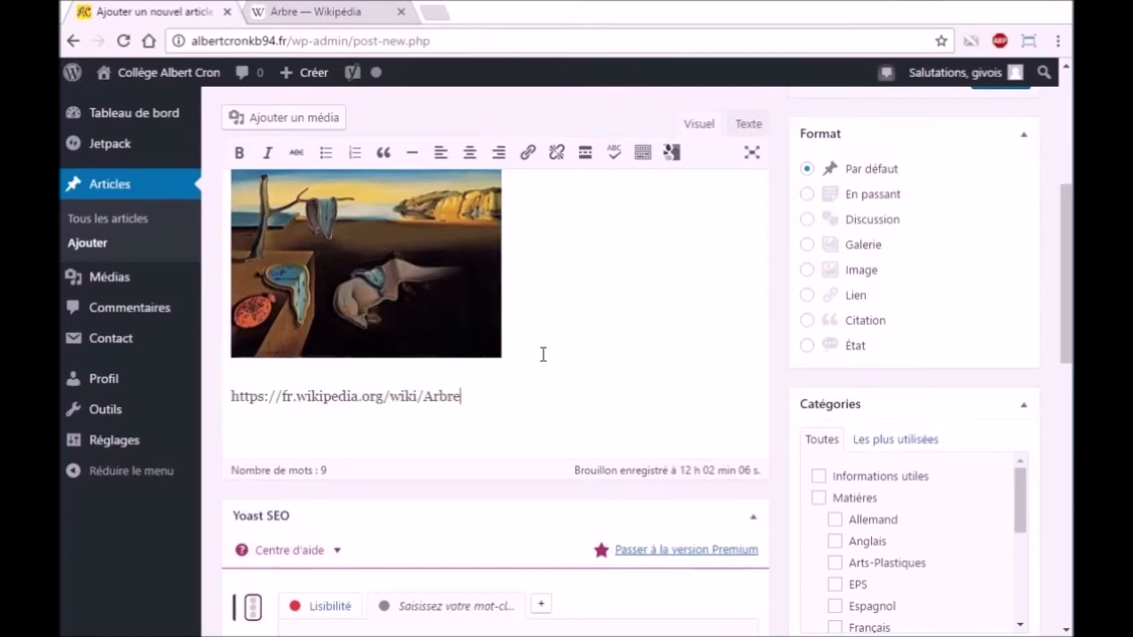
left_click_drag(461, 396, 230, 395)
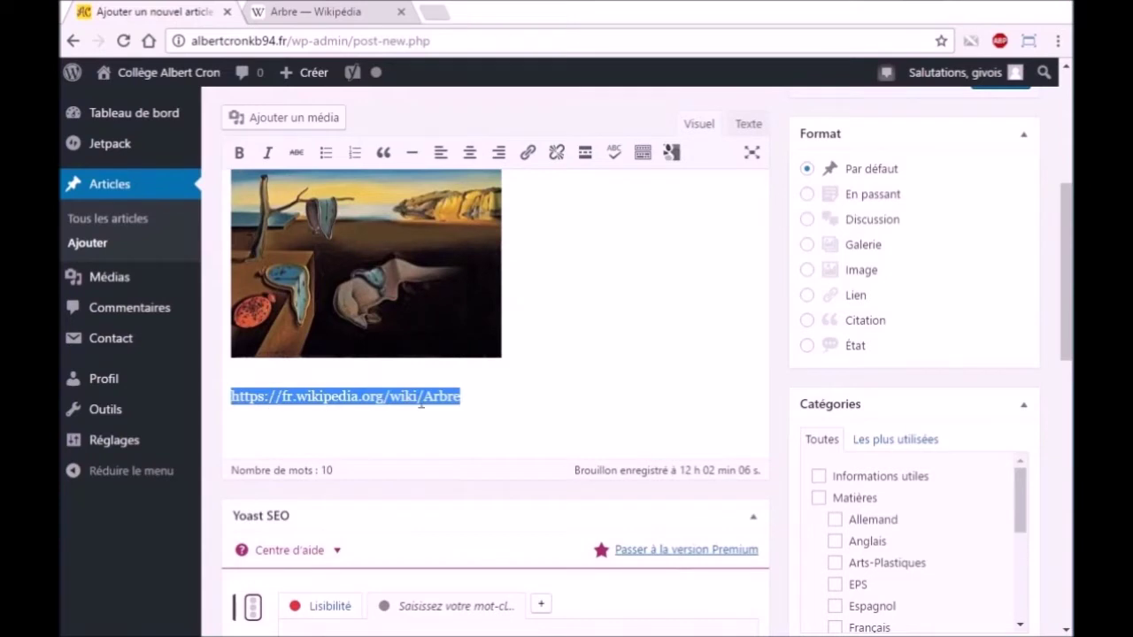
left_click(494, 395)
left_click_drag(460, 396, 229, 398)
left_click(528, 154)
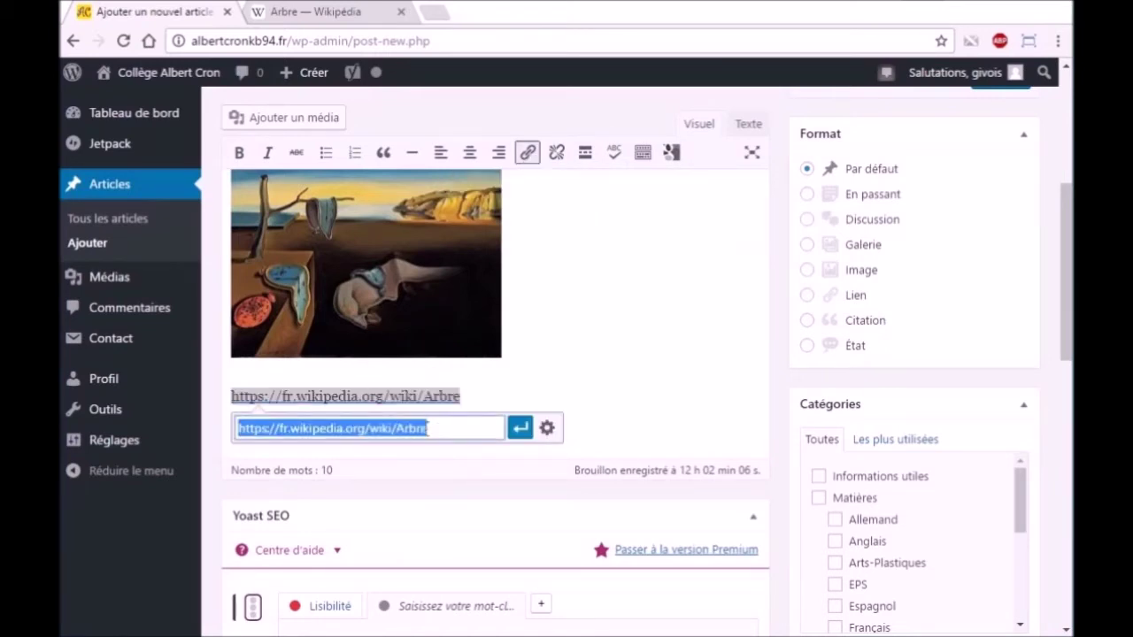
left_click(520, 428)
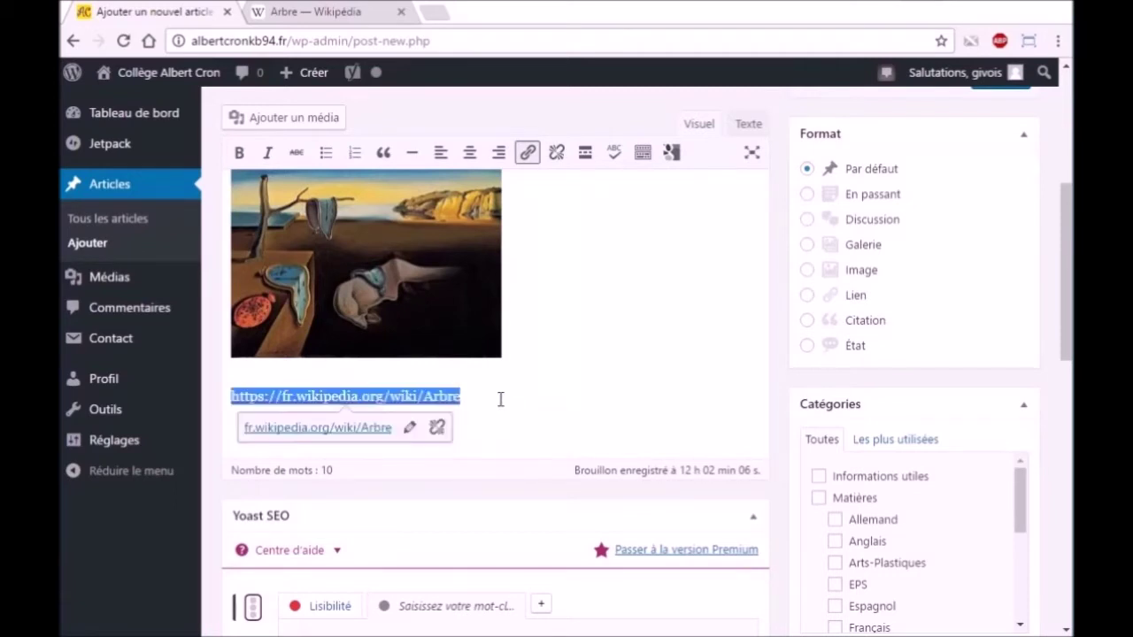
left_click(477, 406)
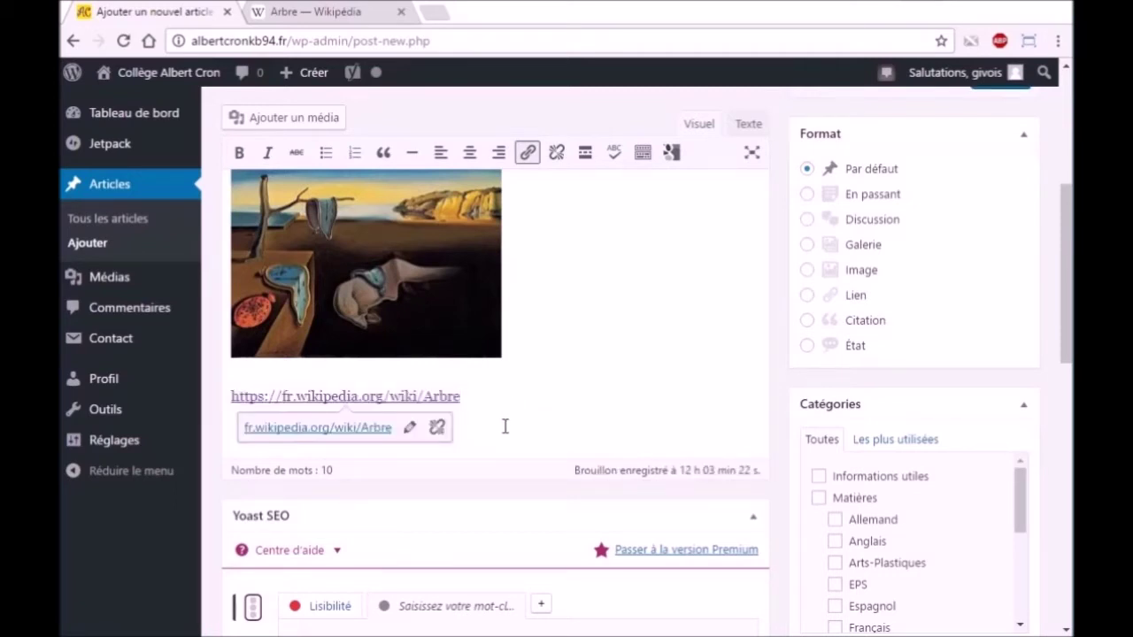
key("Return")
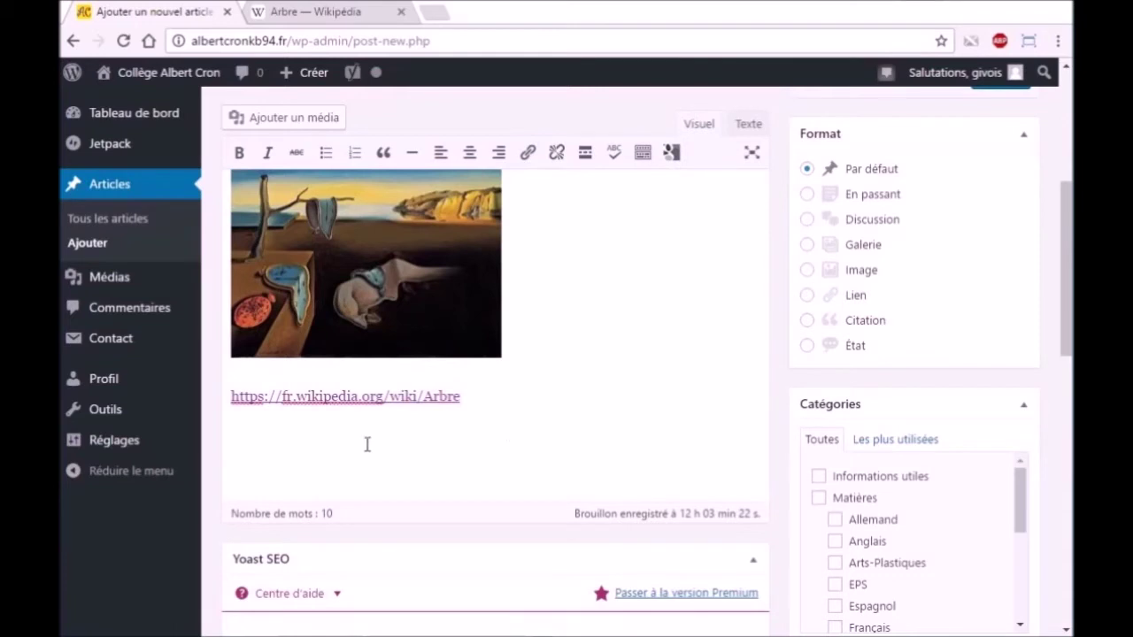
Examine the HTML tags of the bold italic word and the link, and review the whole article in the visual editor
left_click(748, 125)
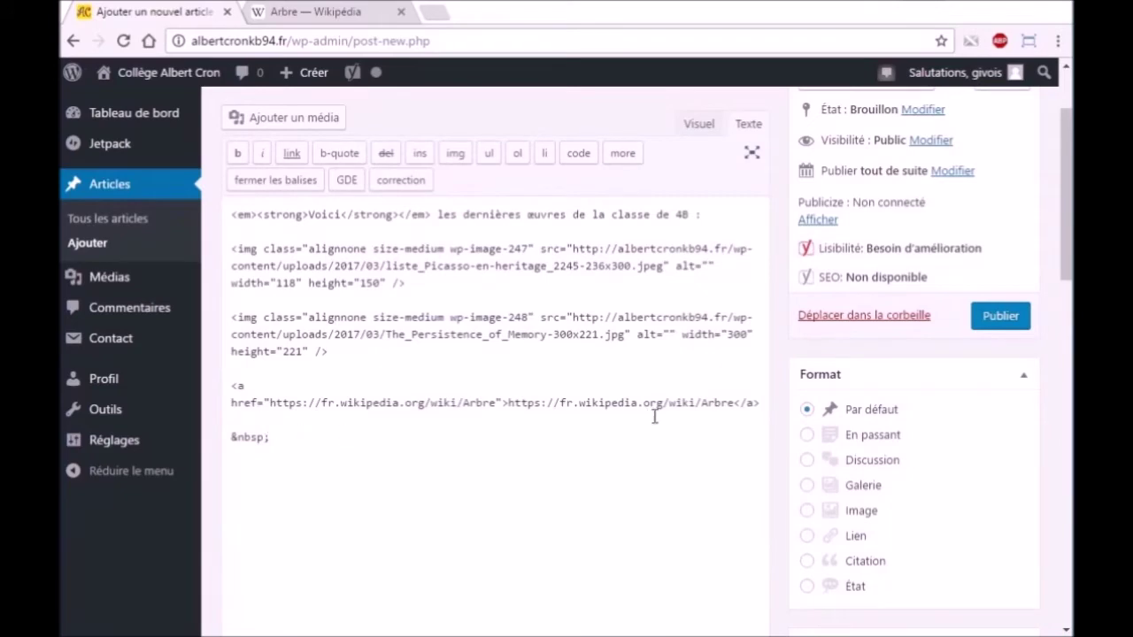
left_click(698, 124)
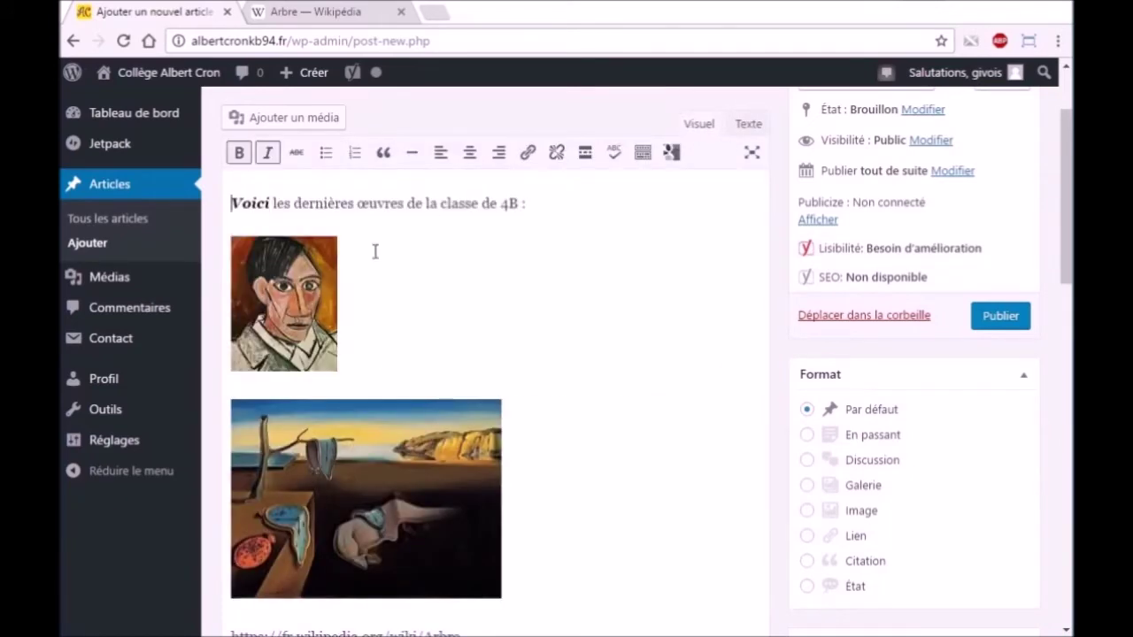
scroll(399, 354, "down", 4)
scroll(399, 354, "up", 4)
scroll(436, 332, "down", 2)
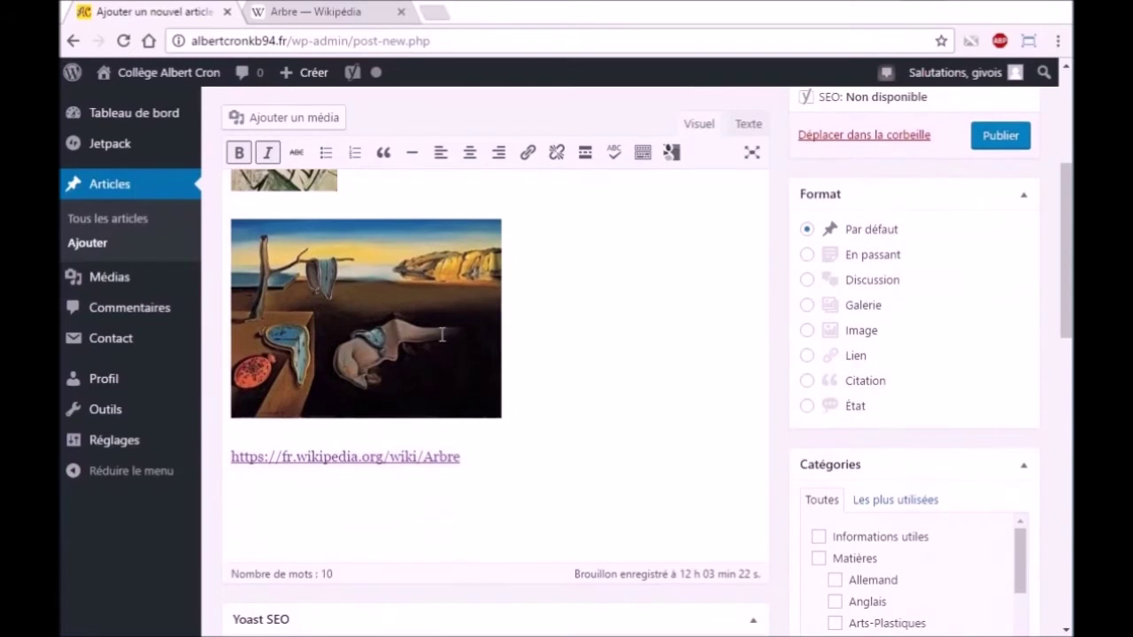
scroll(442, 335, "up", 3)
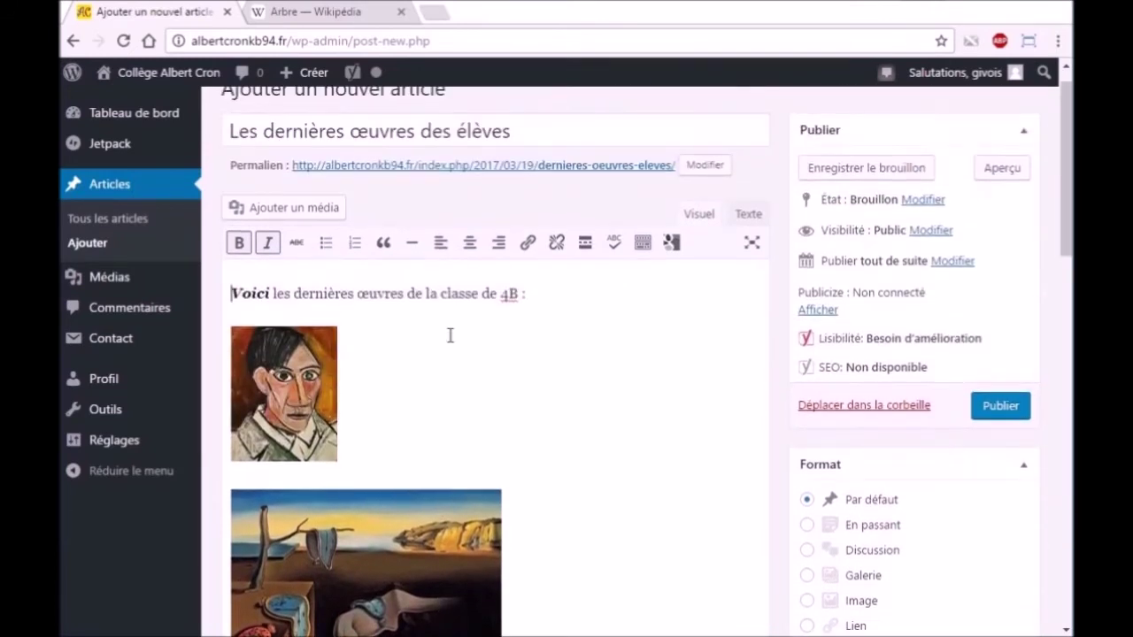
scroll(449, 335, "up", 1)
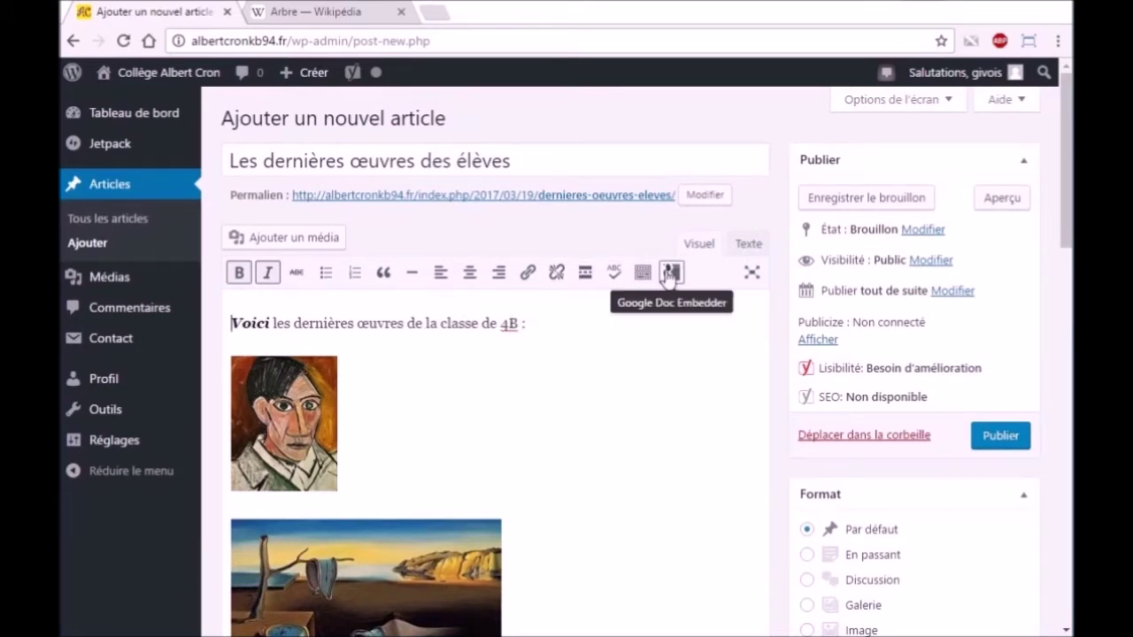
Insert conseils-de-classe2tri-2016-2017.xls from the media library on a line below the Wikipedia link
scroll(374, 468, "down", 1)
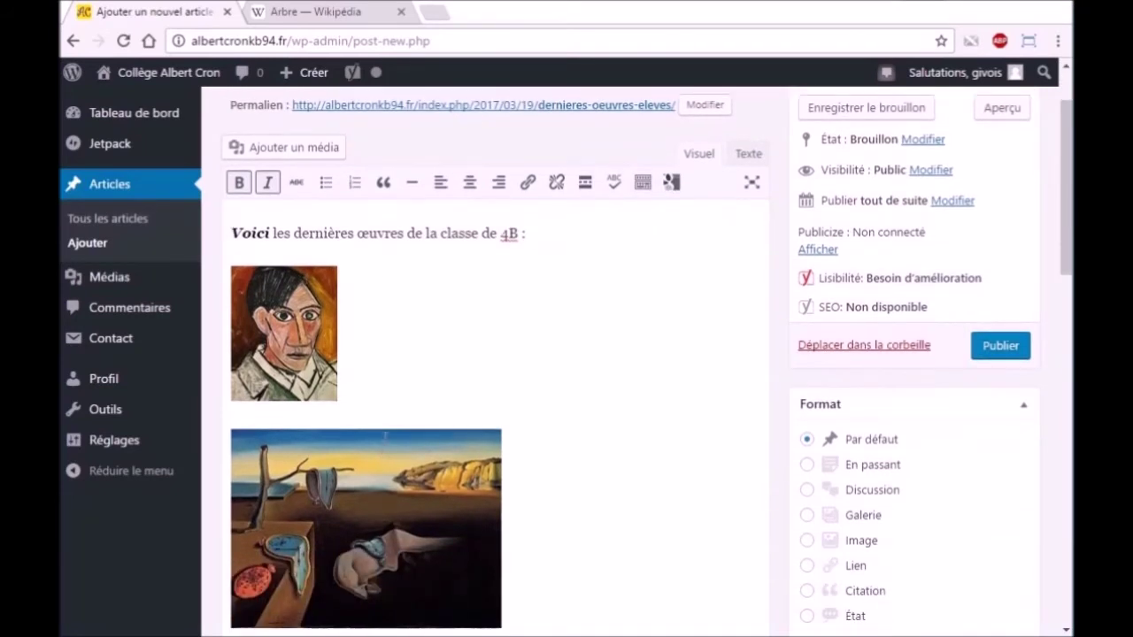
left_click(364, 416)
left_click(551, 534)
scroll(553, 530, "down", 2)
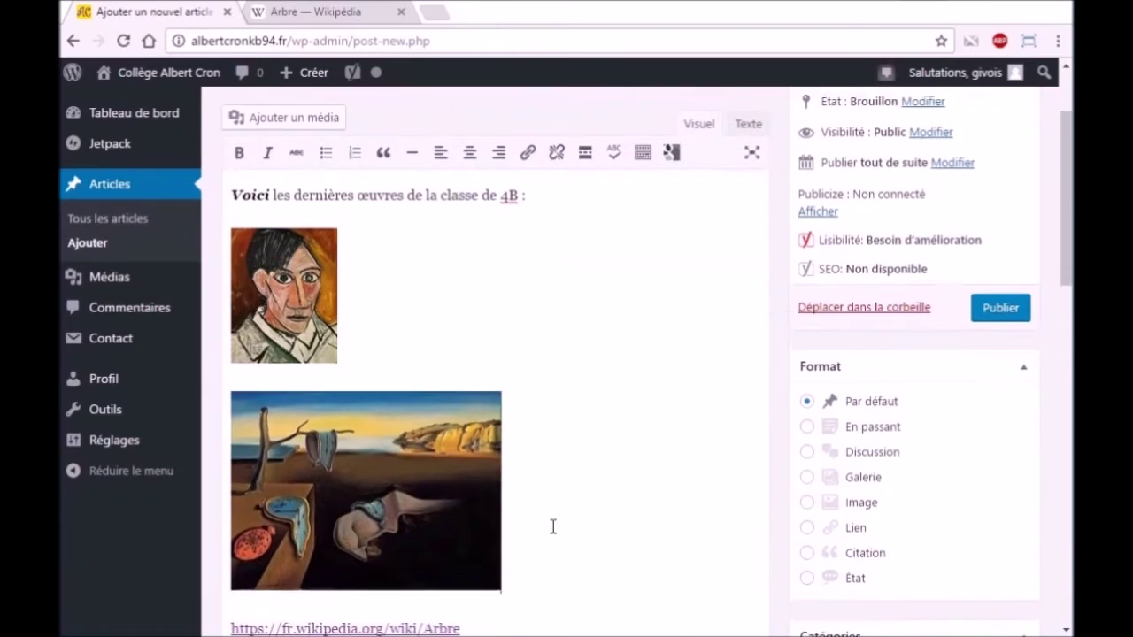
left_click(503, 486)
key("Return")
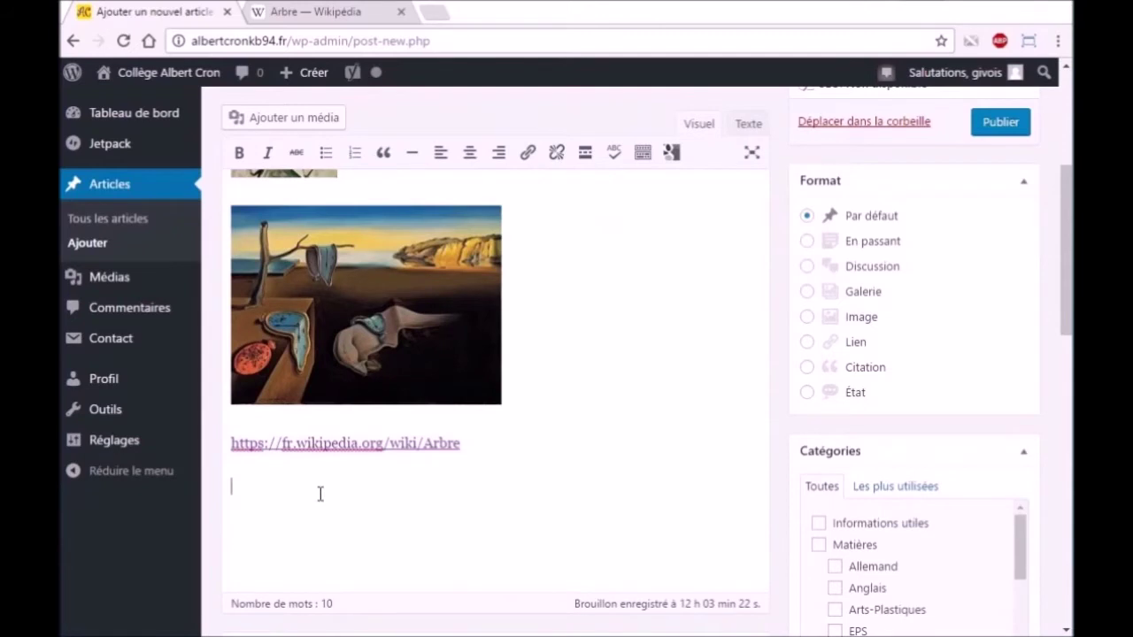
left_click(284, 124)
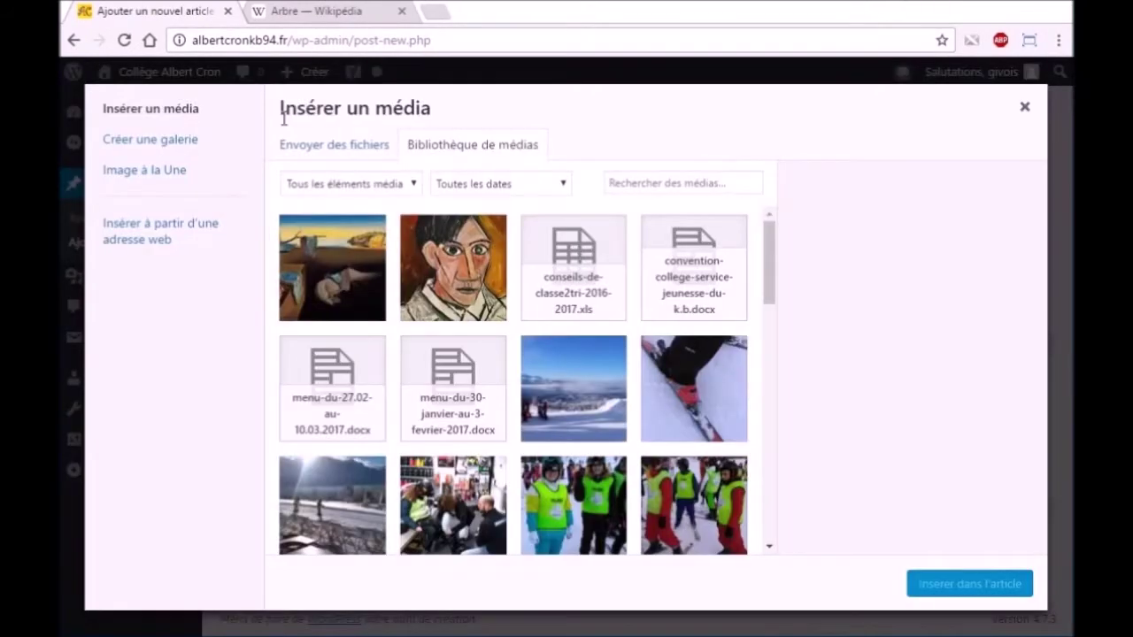
left_click(581, 294)
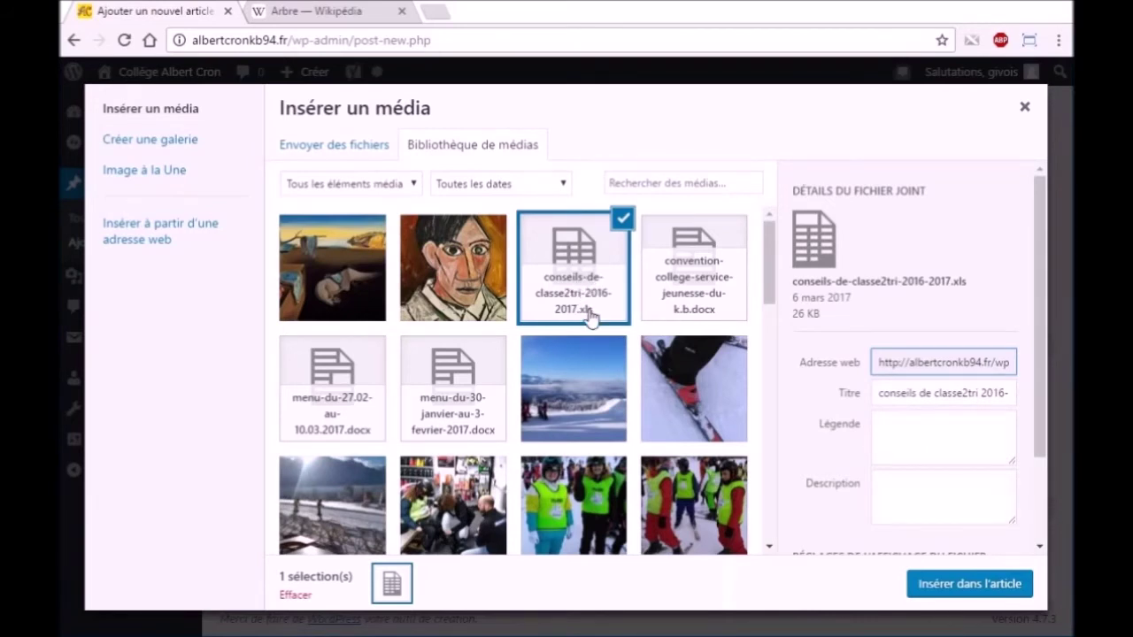
left_click(947, 583)
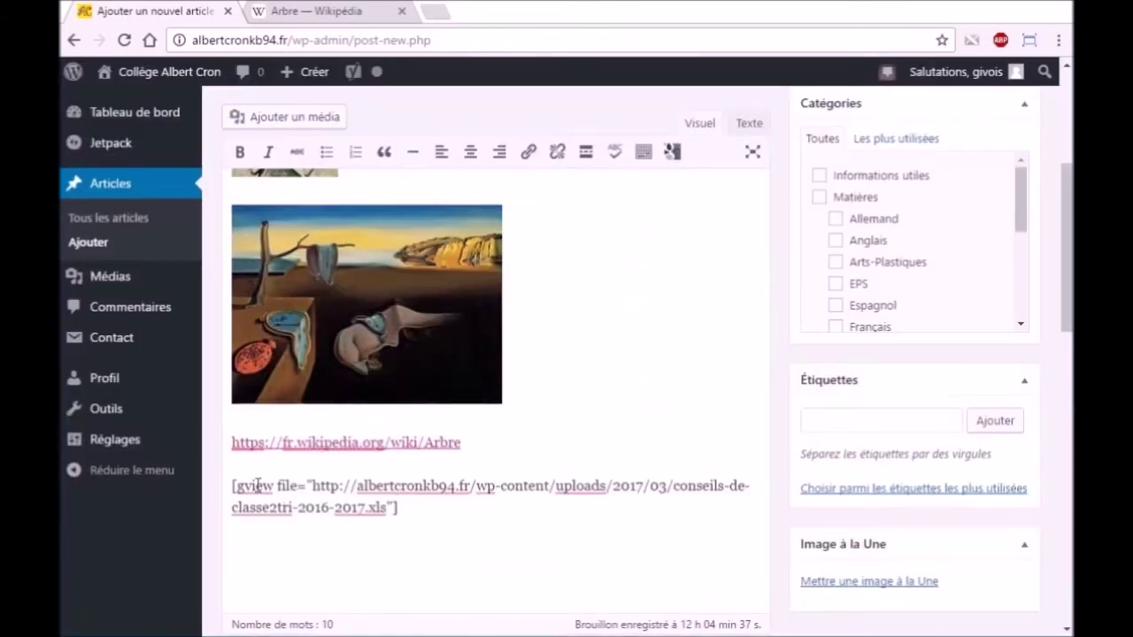
left_click_drag(234, 486, 403, 507)
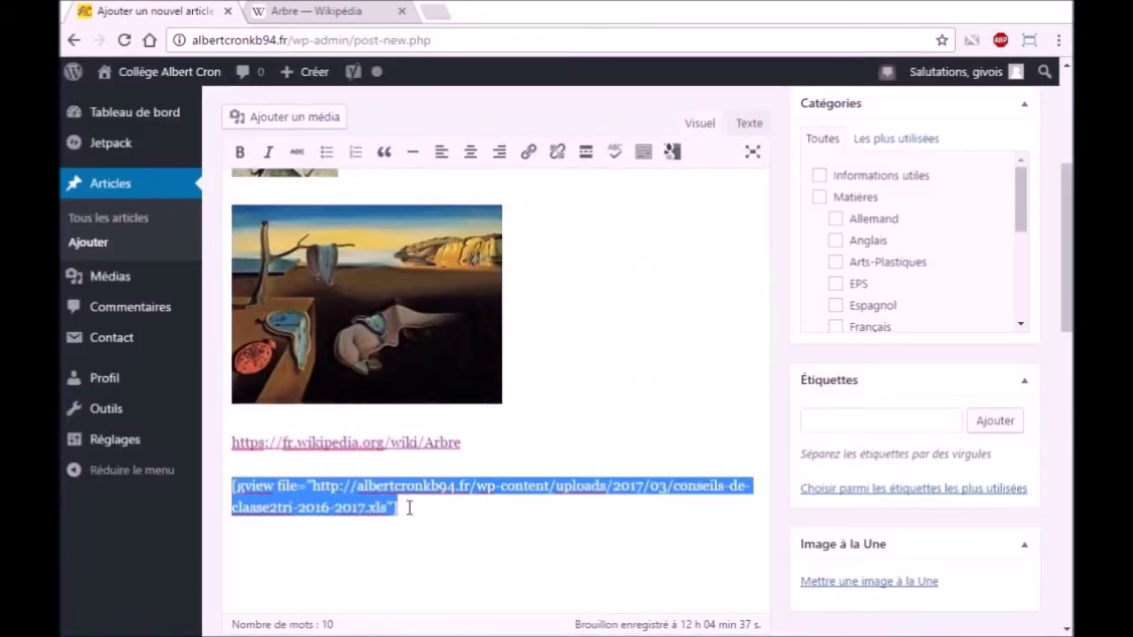
left_click(404, 508)
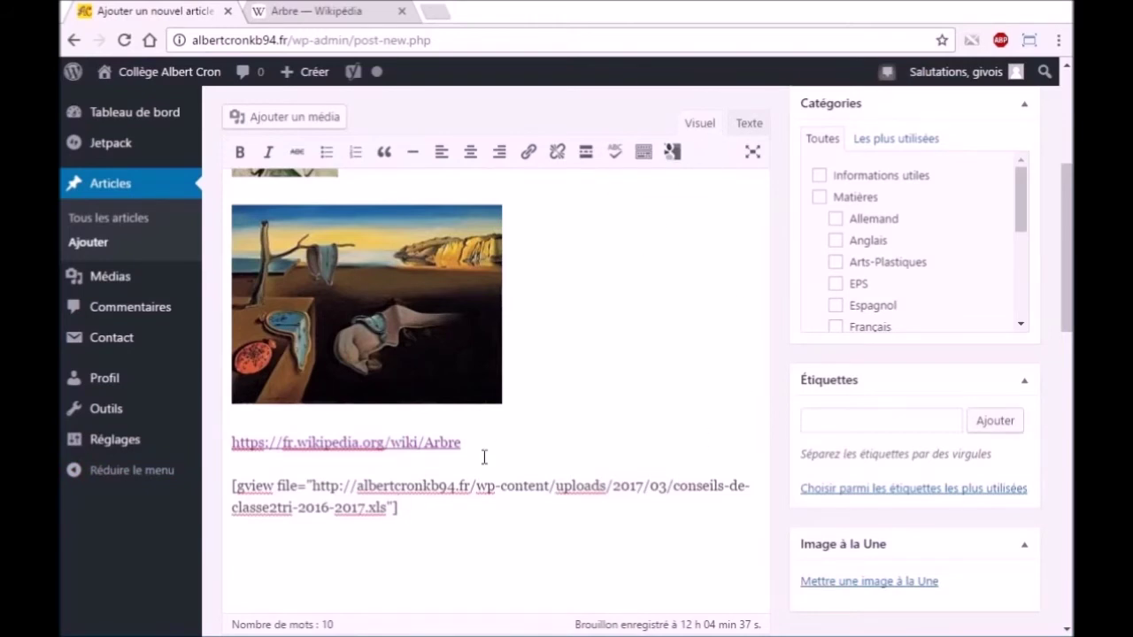
Insert promotion_schultute.pdf from the media library on a new line below the embedded spreadsheet
key("Return")
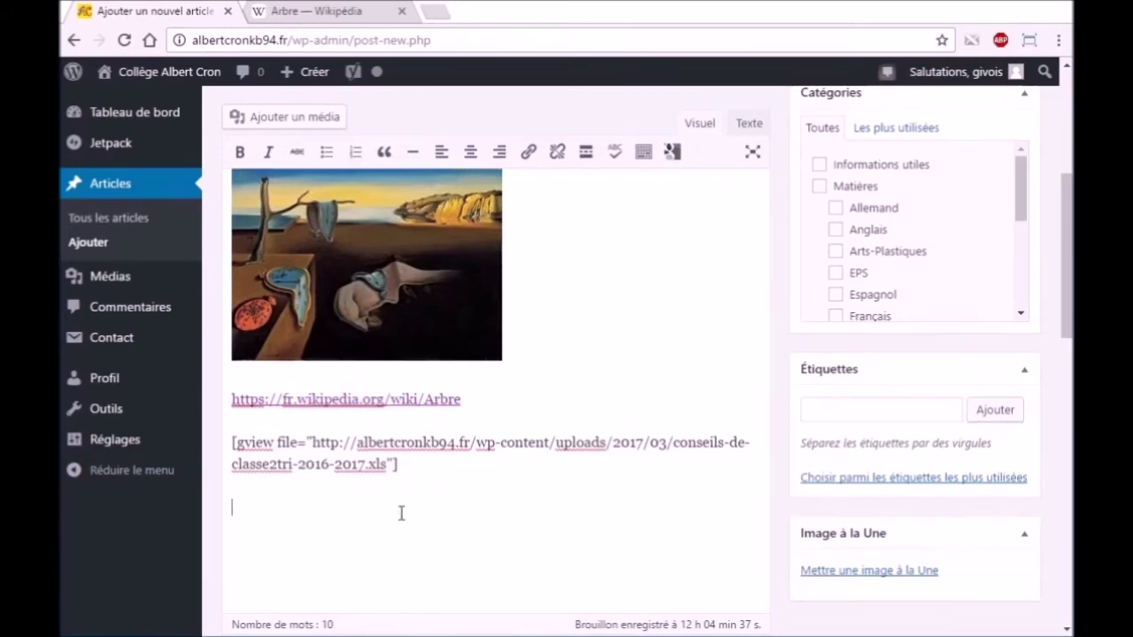
left_click(270, 120)
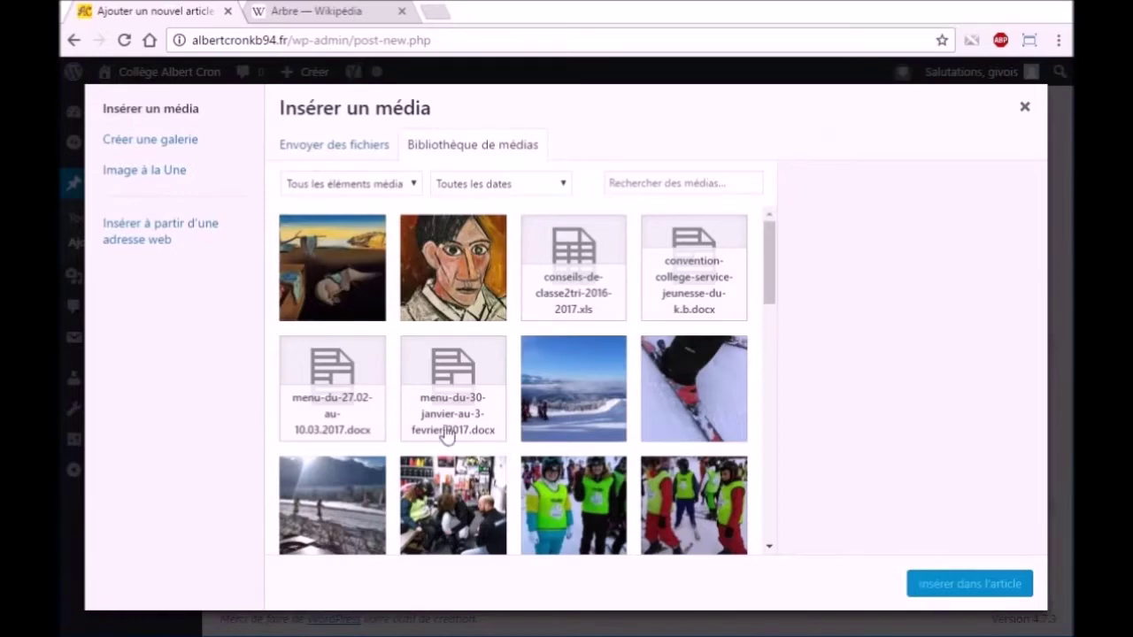
scroll(567, 416, "down", 10)
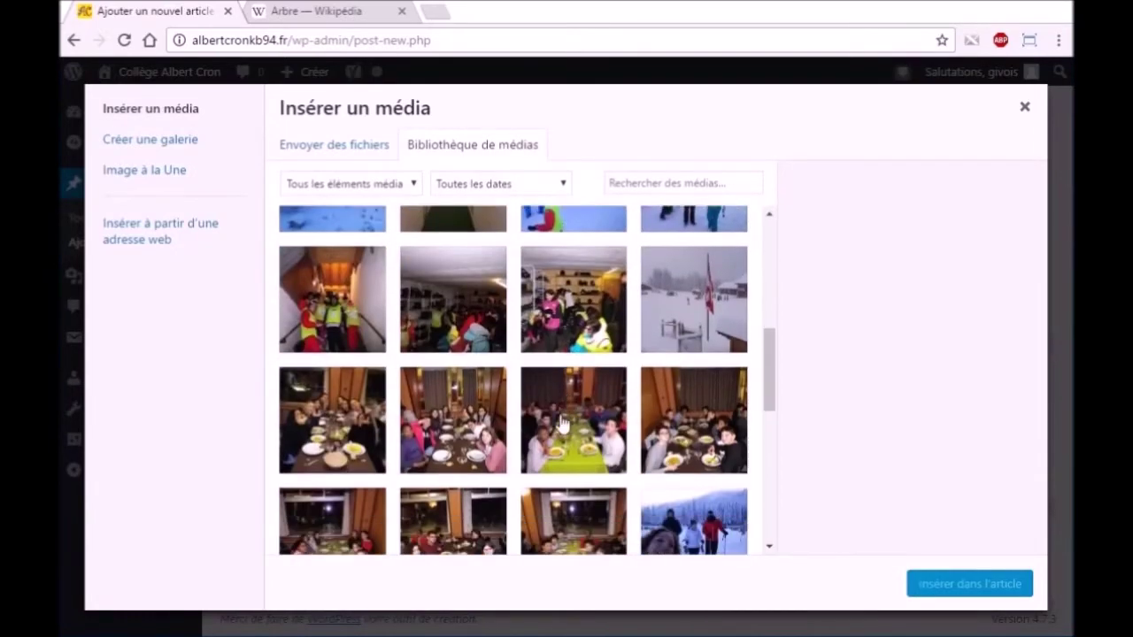
scroll(566, 415, "down", 10)
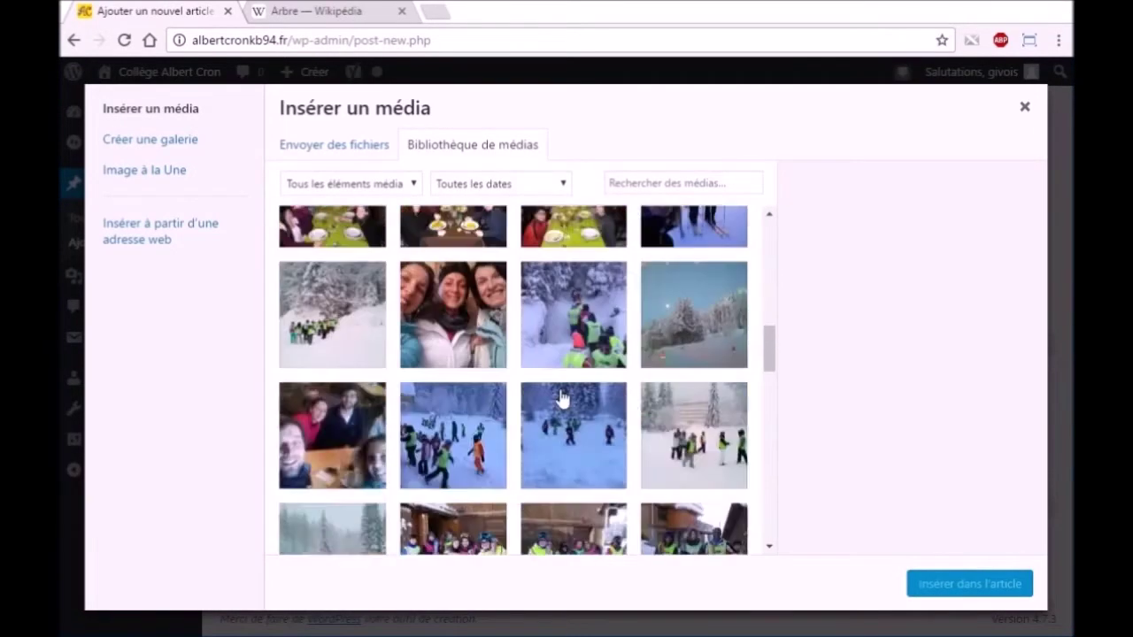
scroll(561, 392, "down", 5)
scroll(561, 392, "up", 4)
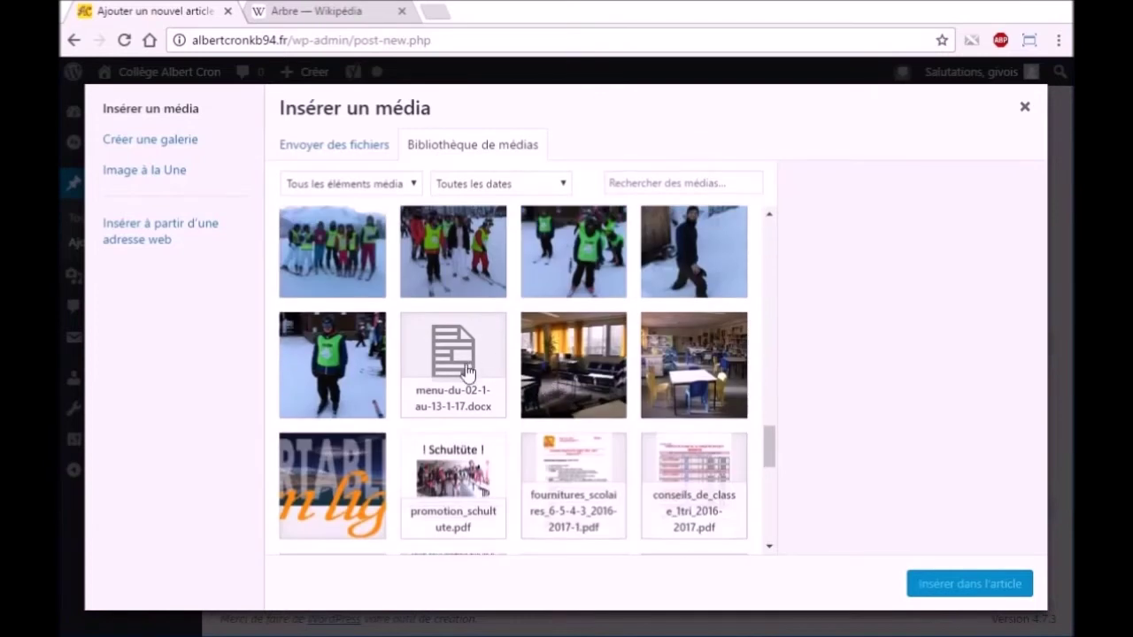
left_click(453, 484)
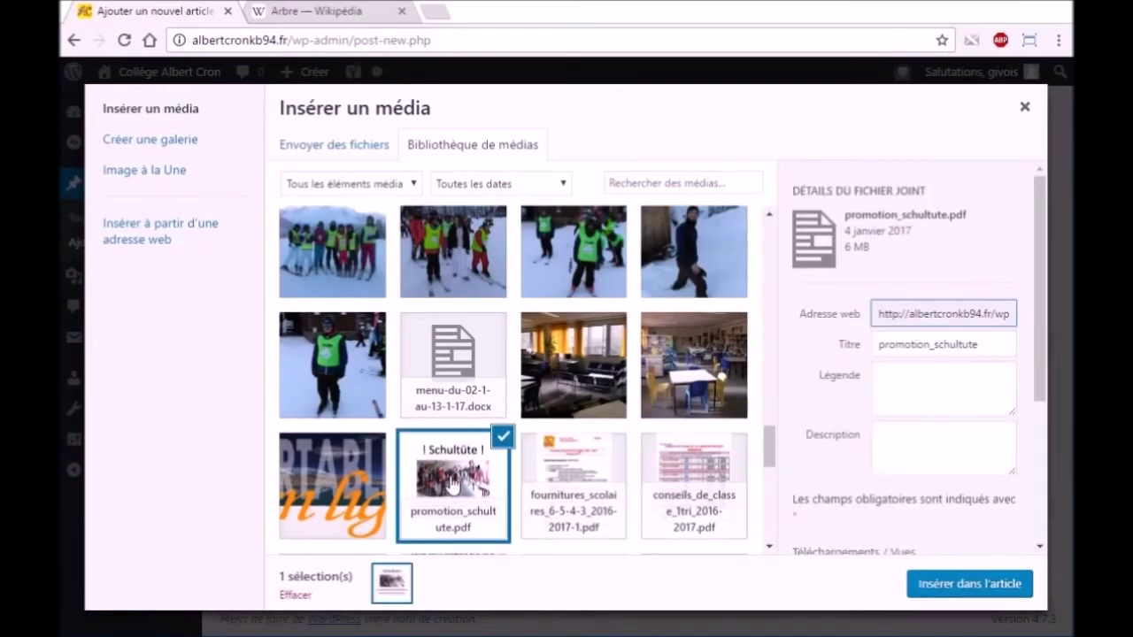
left_click(971, 584)
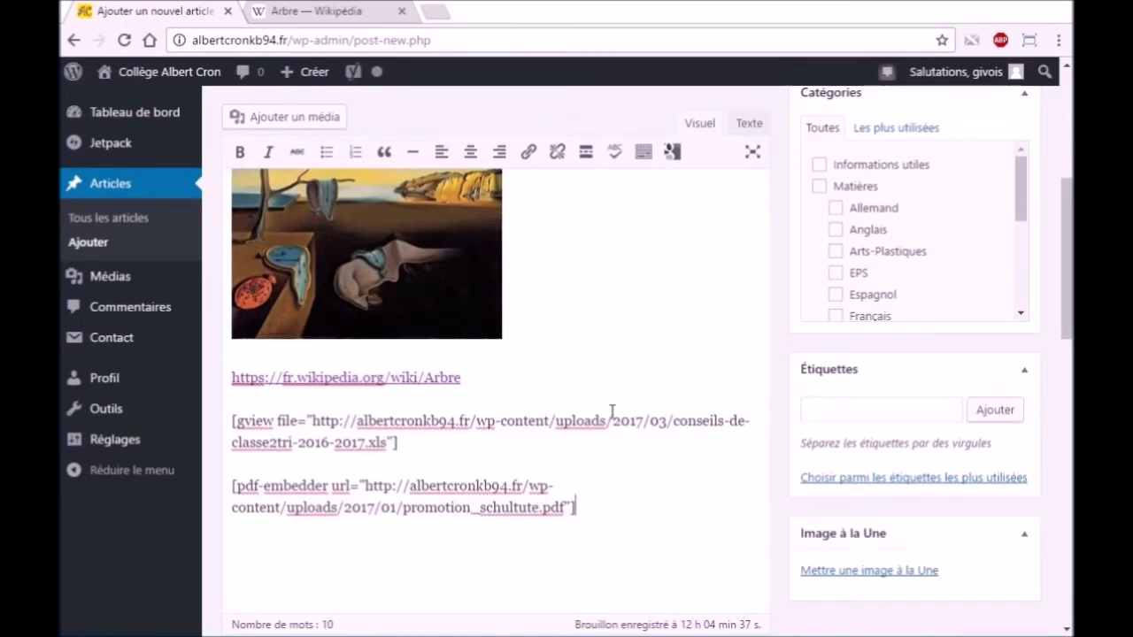
Assign the article to the Arts-Plastiques and Espagnol categories
scroll(553, 442, "up", 1)
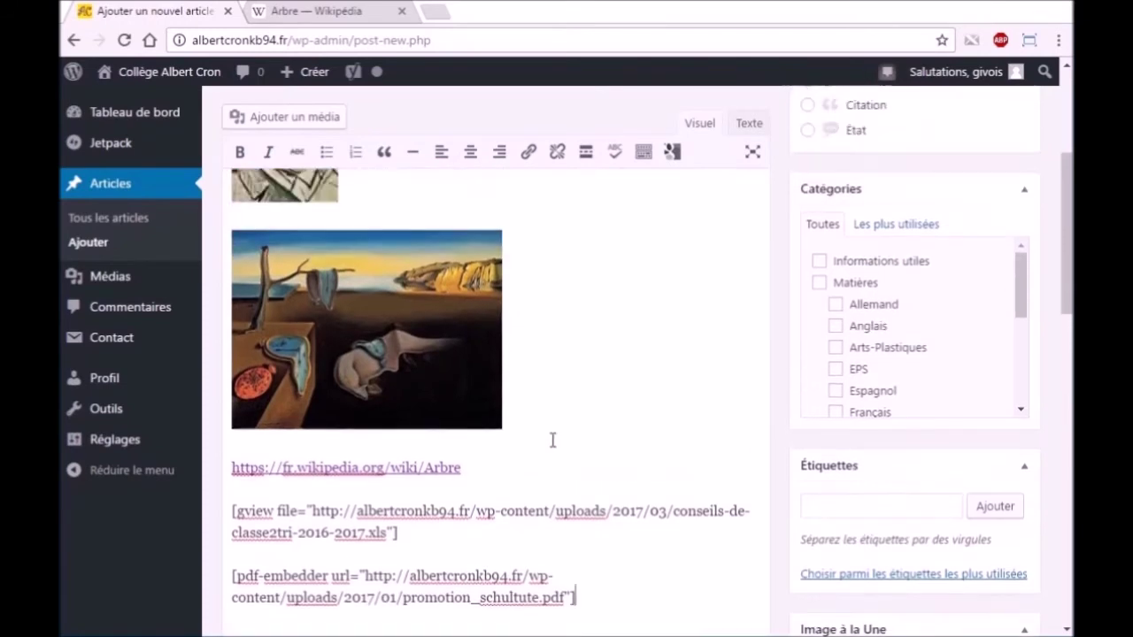
scroll(569, 564, "down", 2)
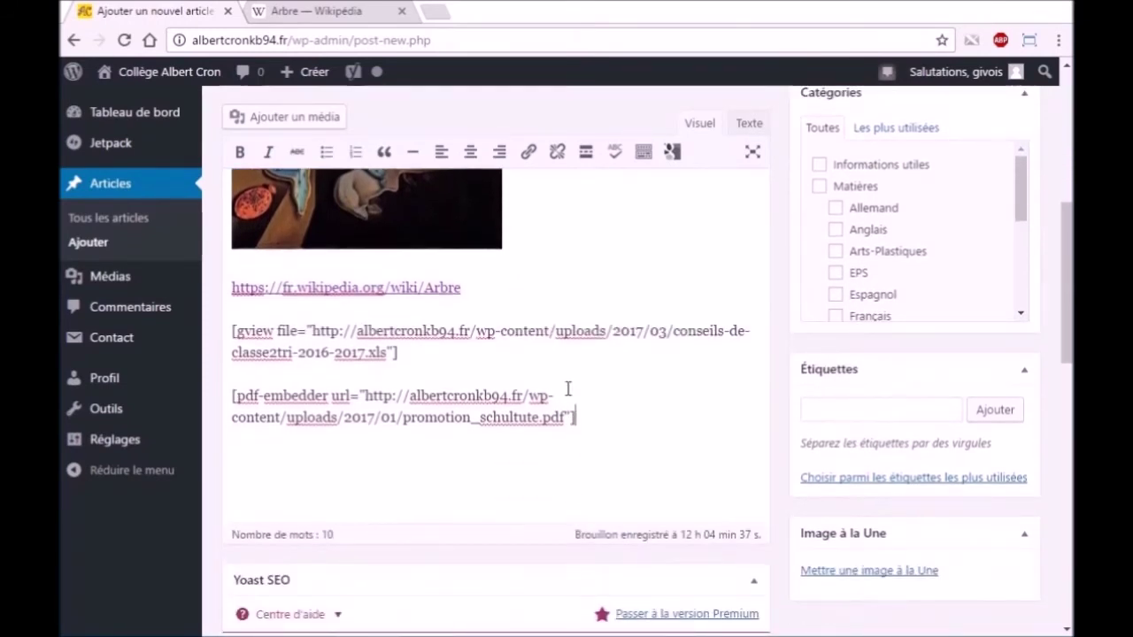
scroll(582, 424, "up", 5)
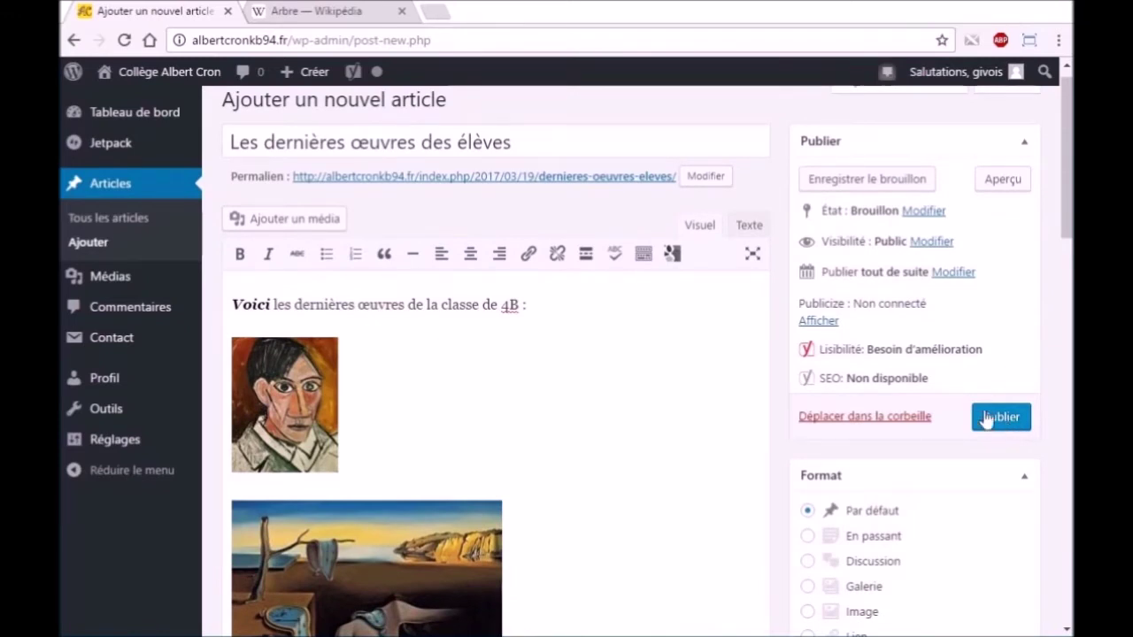
scroll(848, 499, "down", 1)
scroll(848, 498, "down", 3)
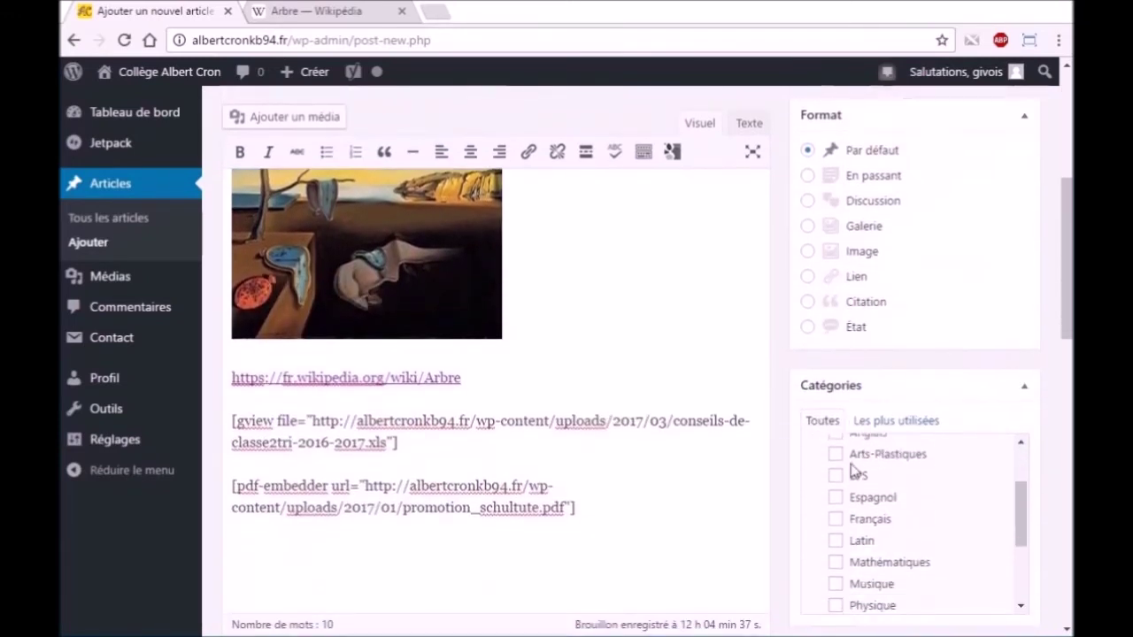
scroll(708, 299, "up", 4)
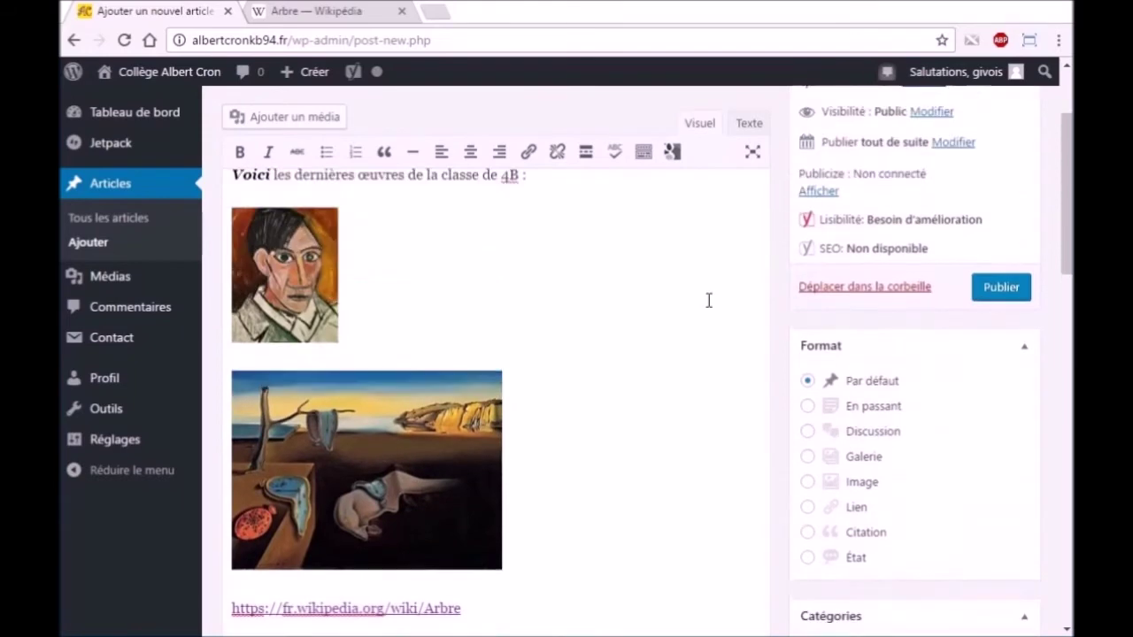
scroll(810, 424, "down", 5)
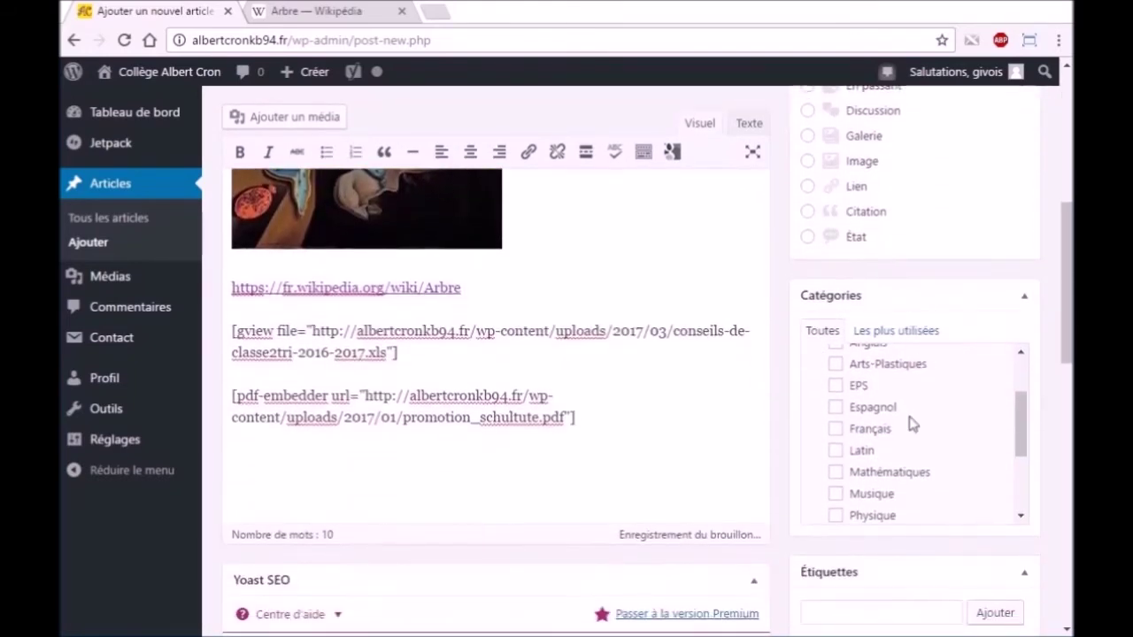
scroll(914, 419, "up", 3)
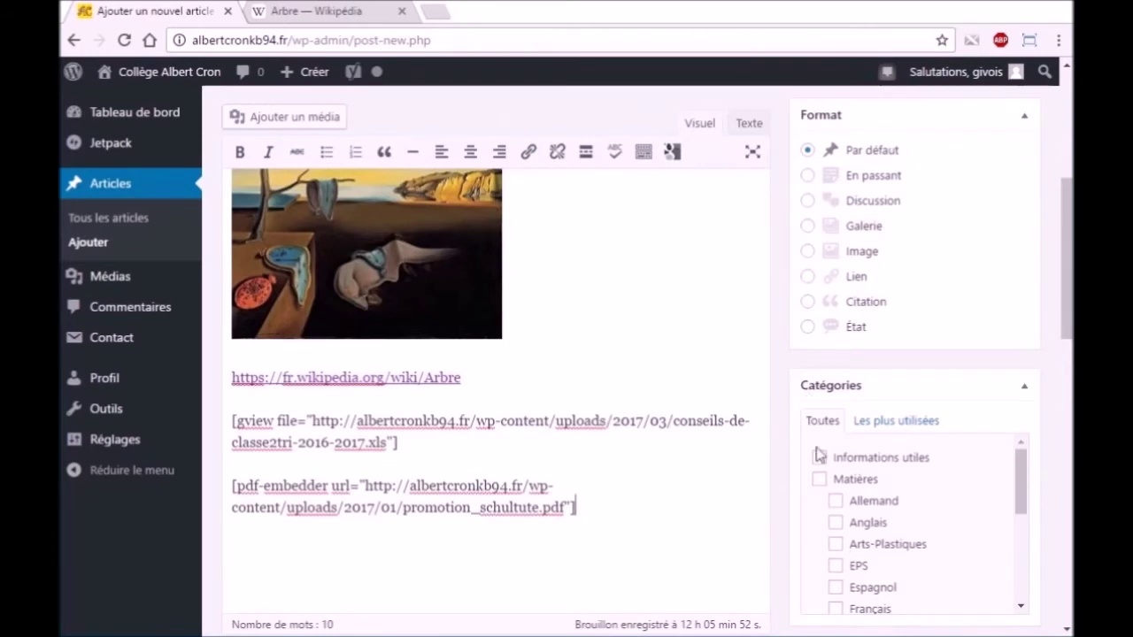
left_click(836, 545)
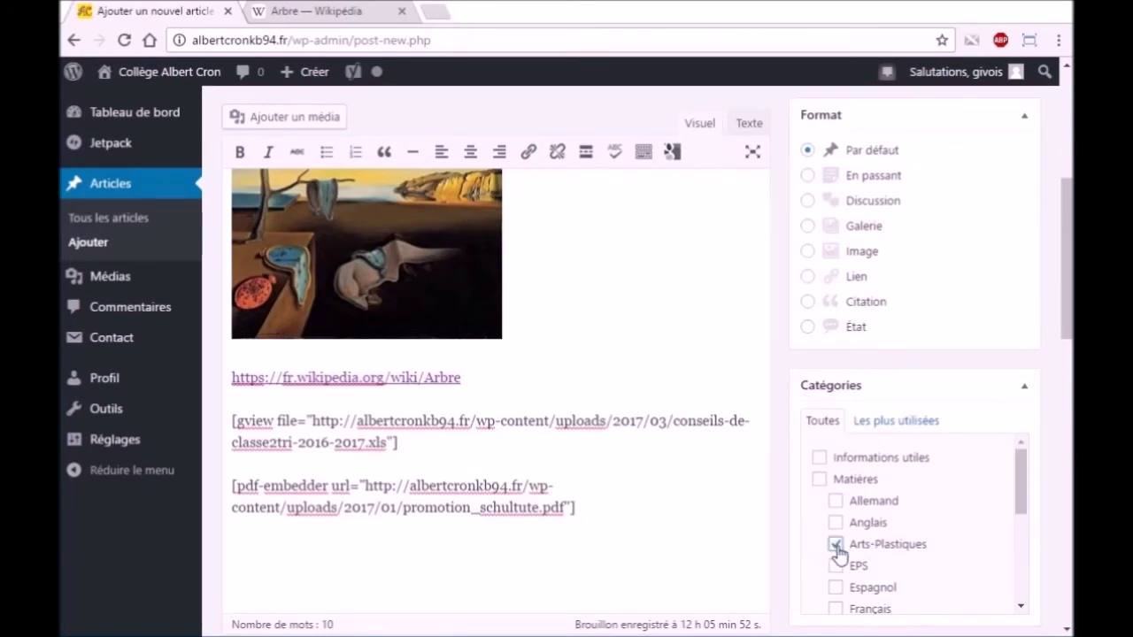
scroll(834, 543, "down", 1)
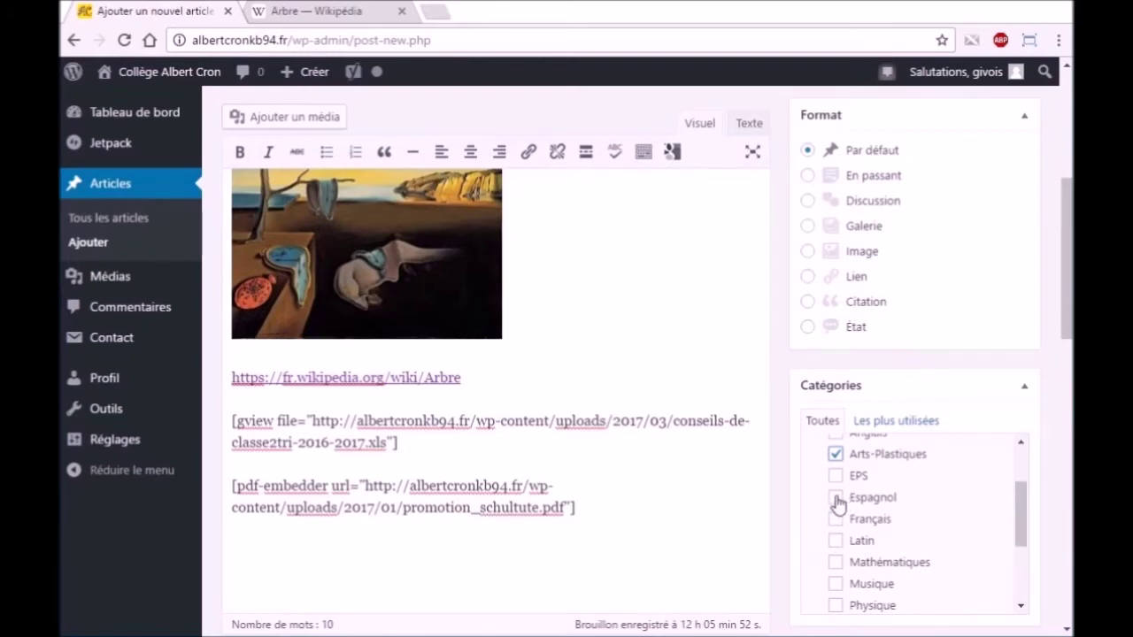
left_click(835, 497)
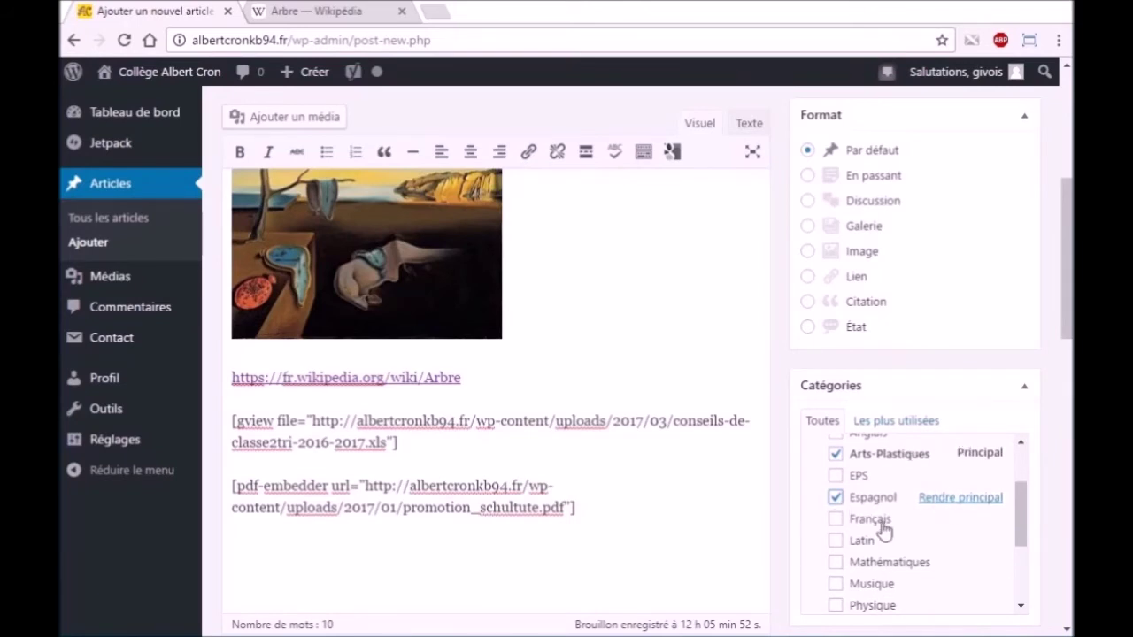
left_click(835, 519)
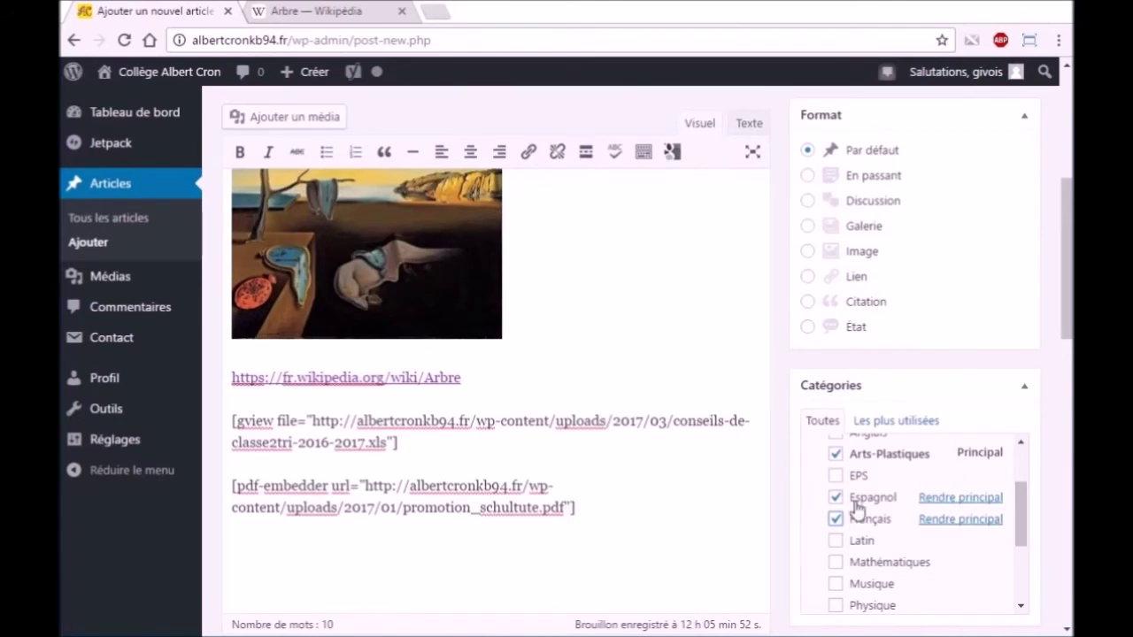
scroll(834, 529, "up", 1)
scroll(823, 552, "down", 1)
scroll(890, 513, "up", 1)
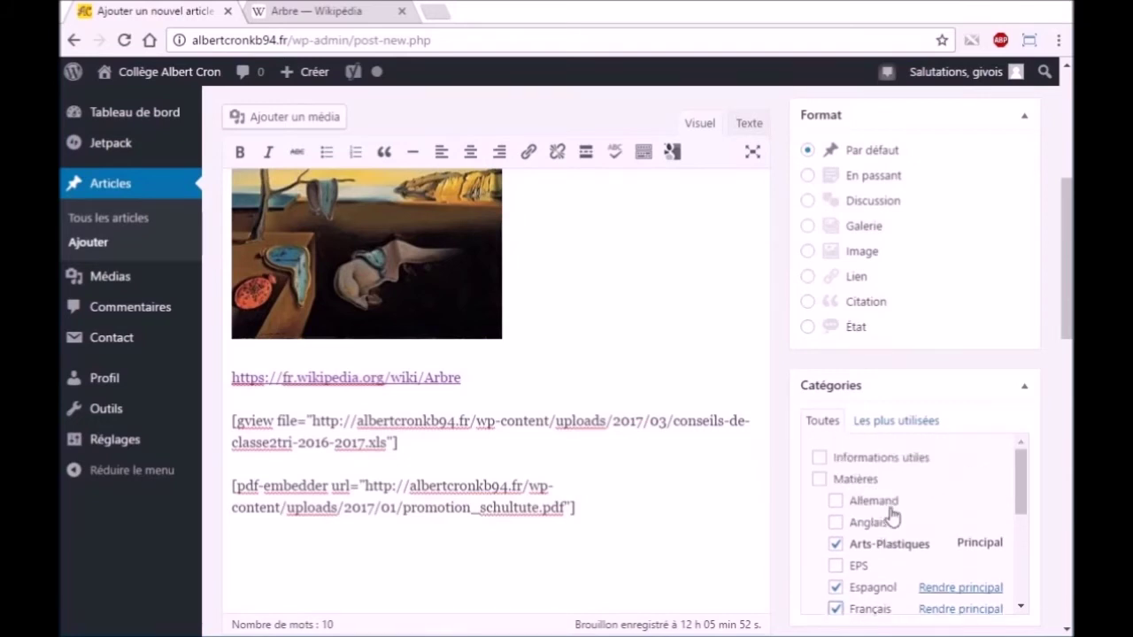
scroll(881, 533, "down", 1)
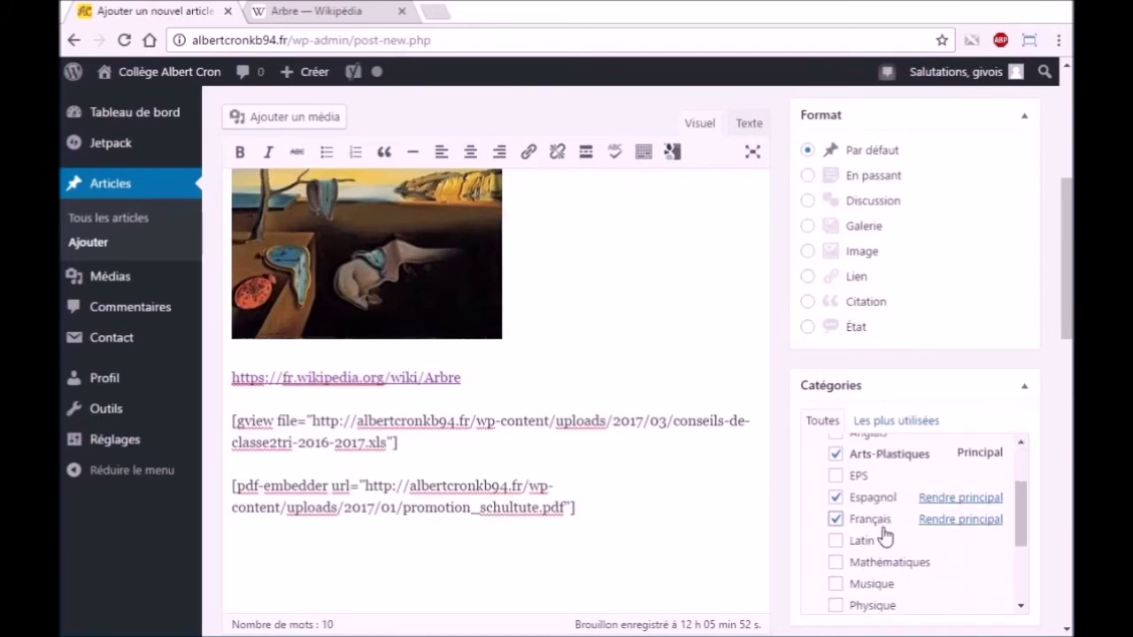
left_click(835, 522)
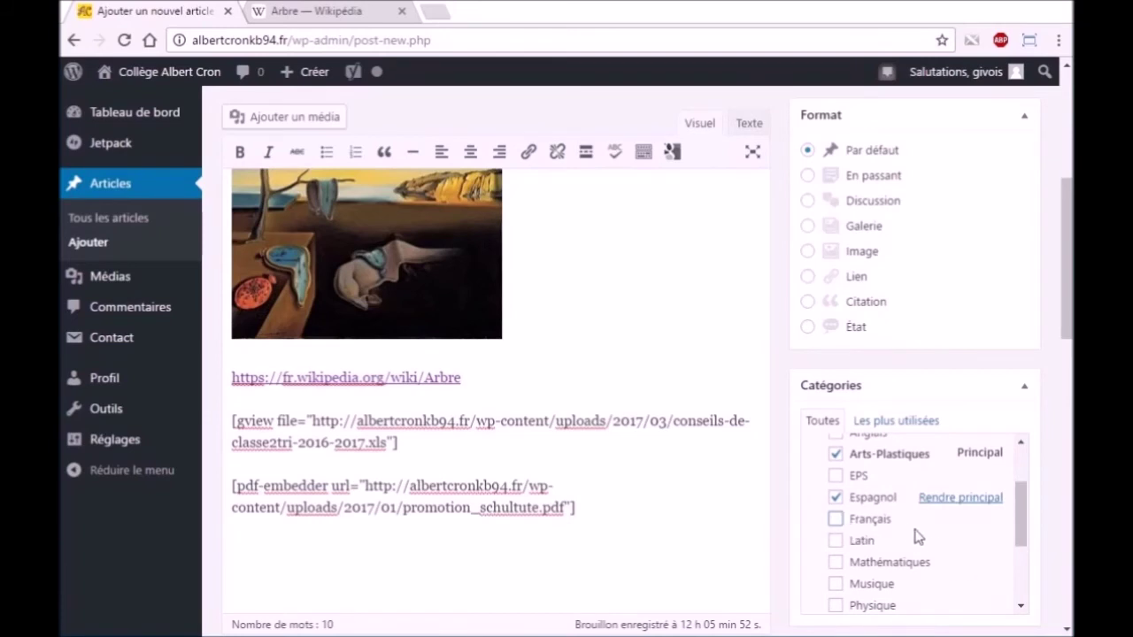
Publish the article "Les dernières œuvres des élèves" on the site
scroll(911, 535, "down", 1)
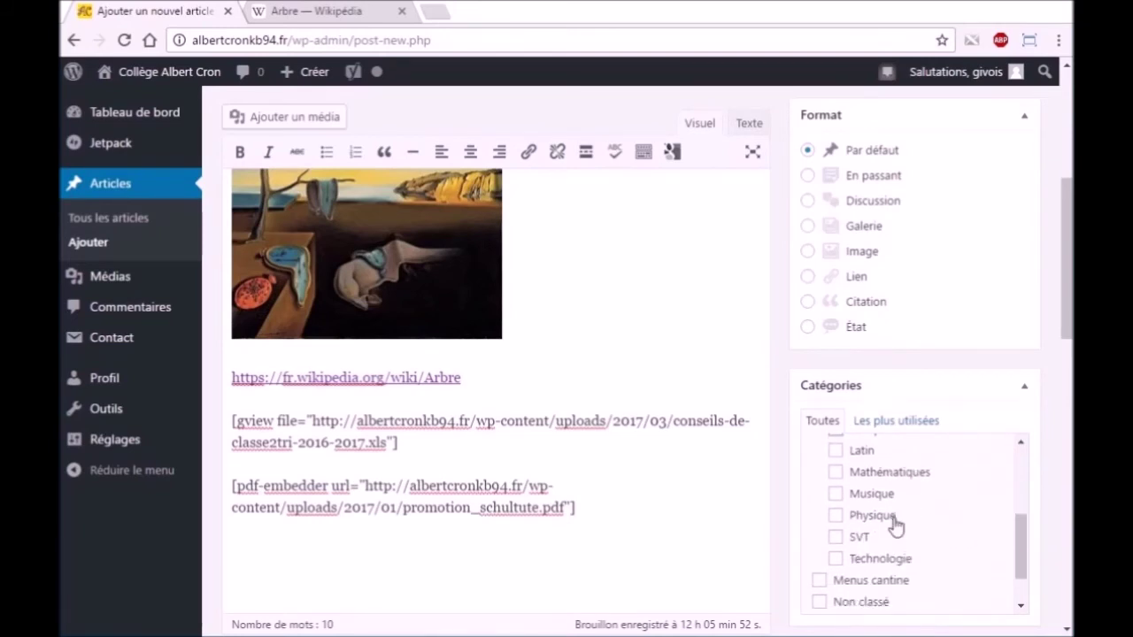
scroll(895, 525, "up", 5)
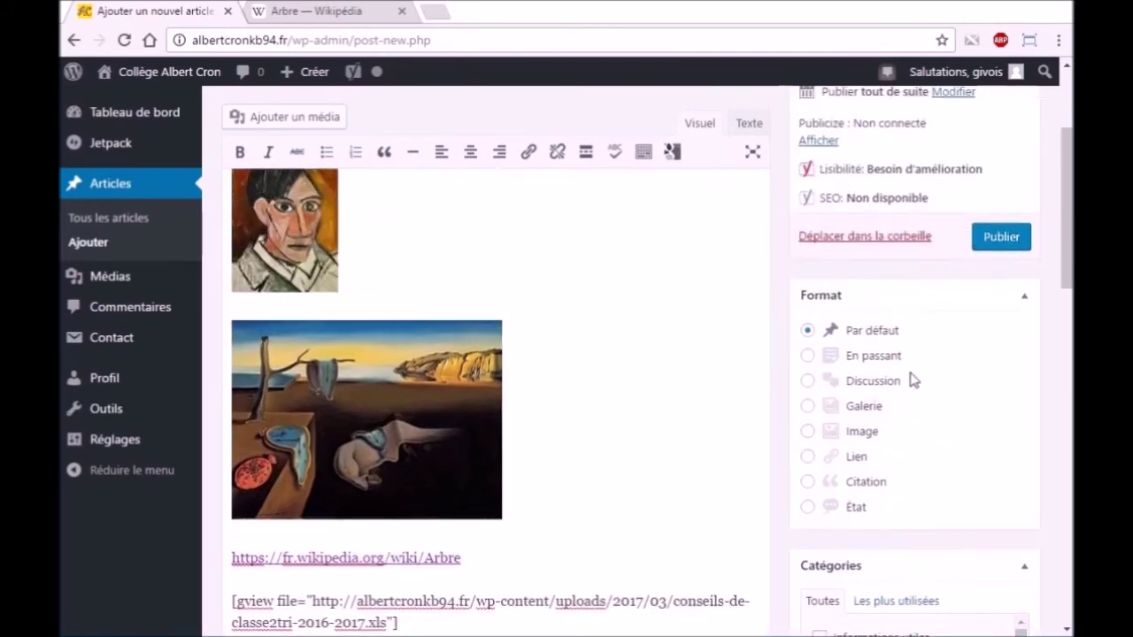
scroll(914, 380, "up", 3)
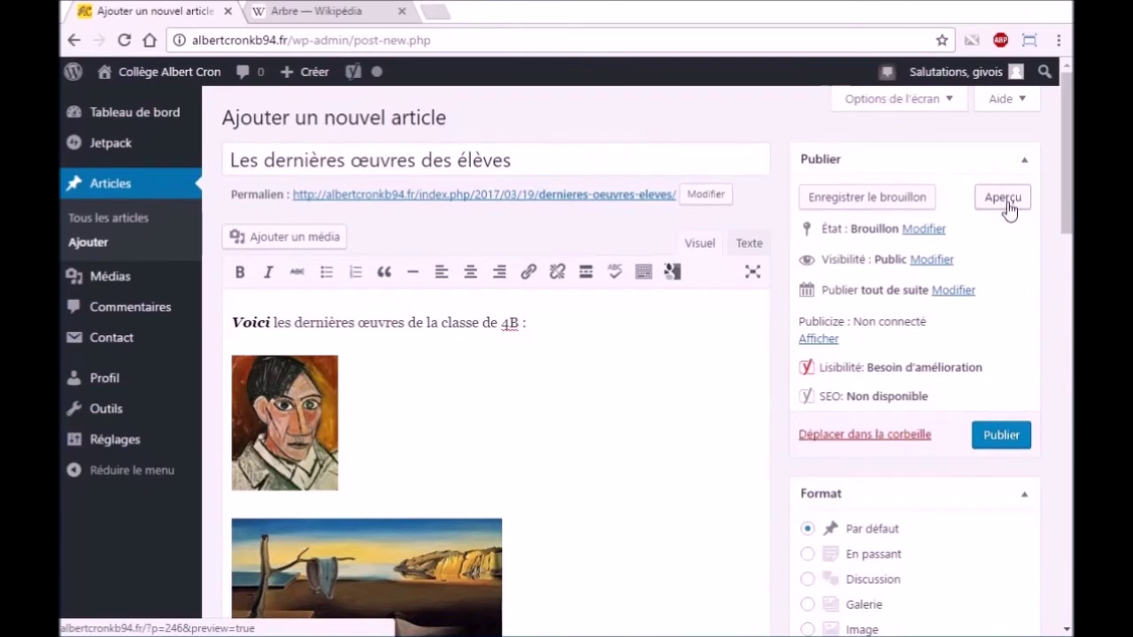
left_click(1001, 438)
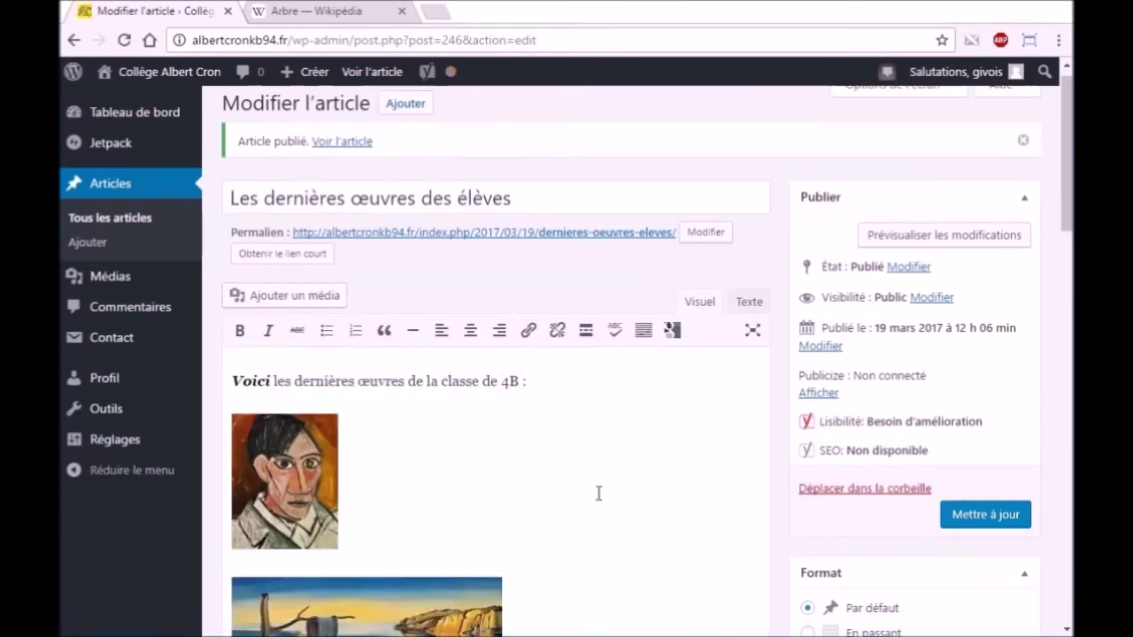
Open the published article in a new browser tab, close the Wikipedia tab and switch to the article
right_click(342, 150)
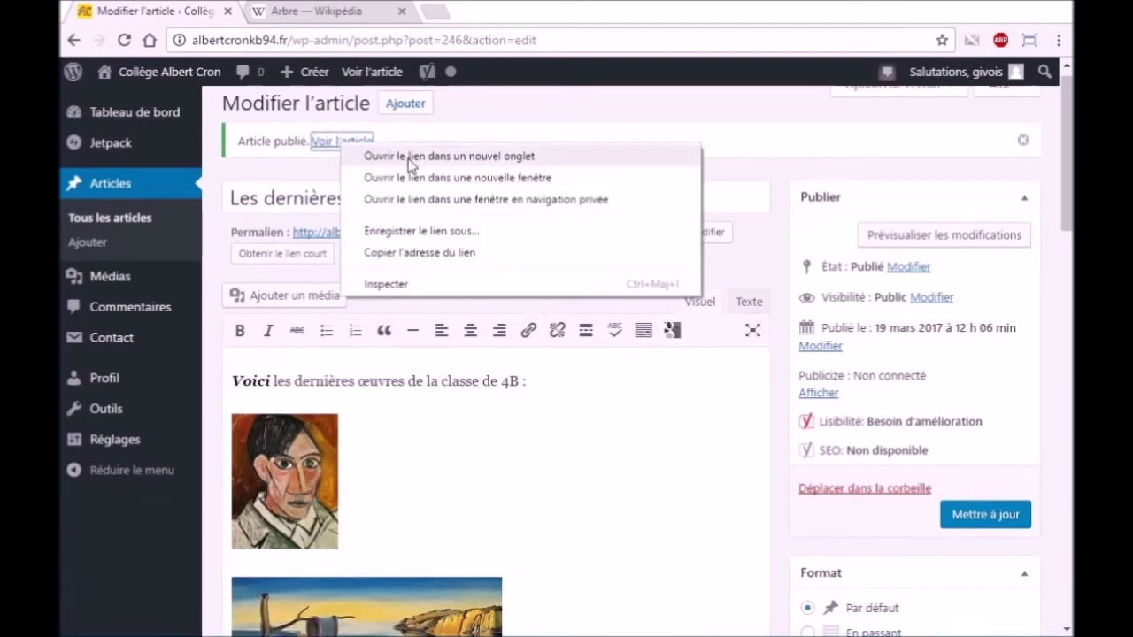
left_click(409, 156)
left_click(557, 11)
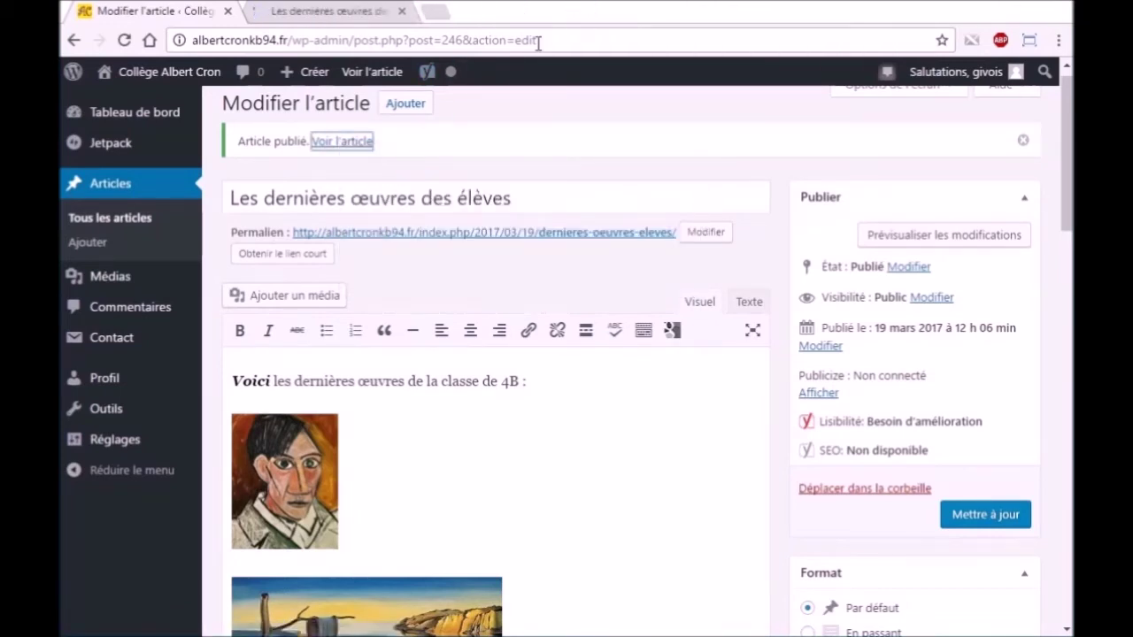
left_click(323, 11)
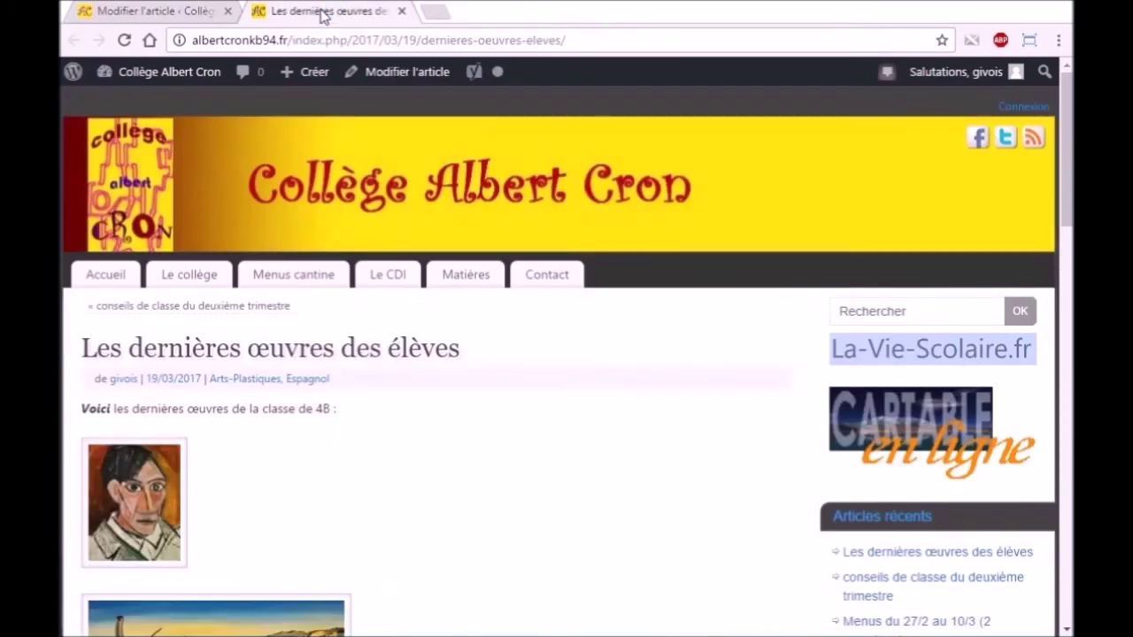
Examine the published article's title, categories, images, Wikipedia link, embedded class council spreadsheet and embedded PDF
scroll(295, 405, "down", 2)
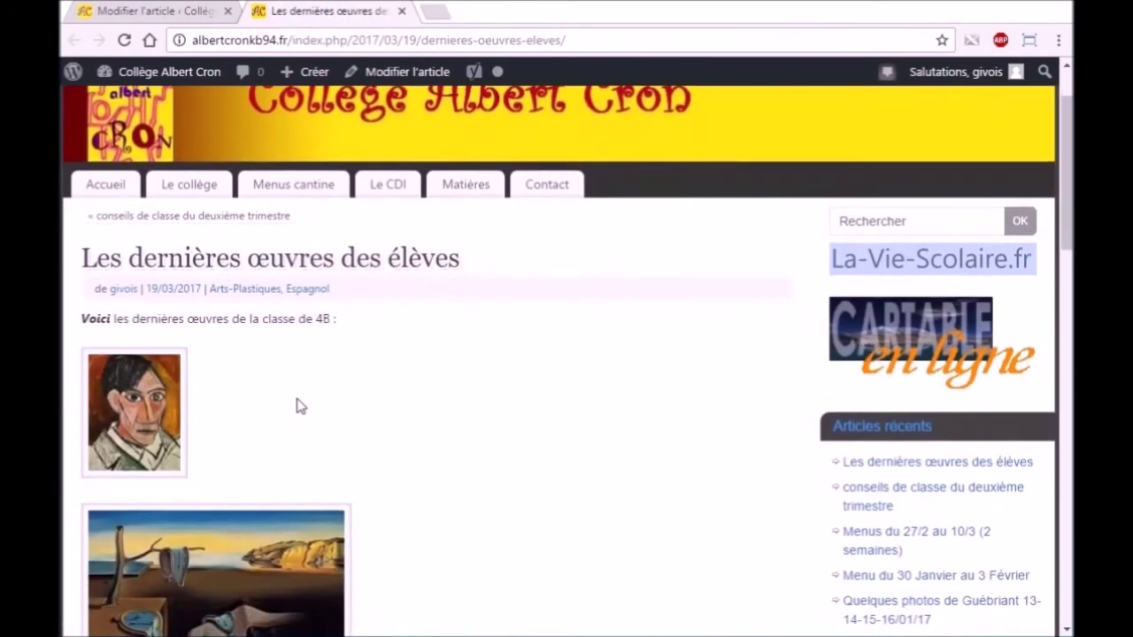
scroll(271, 289, "up", 2)
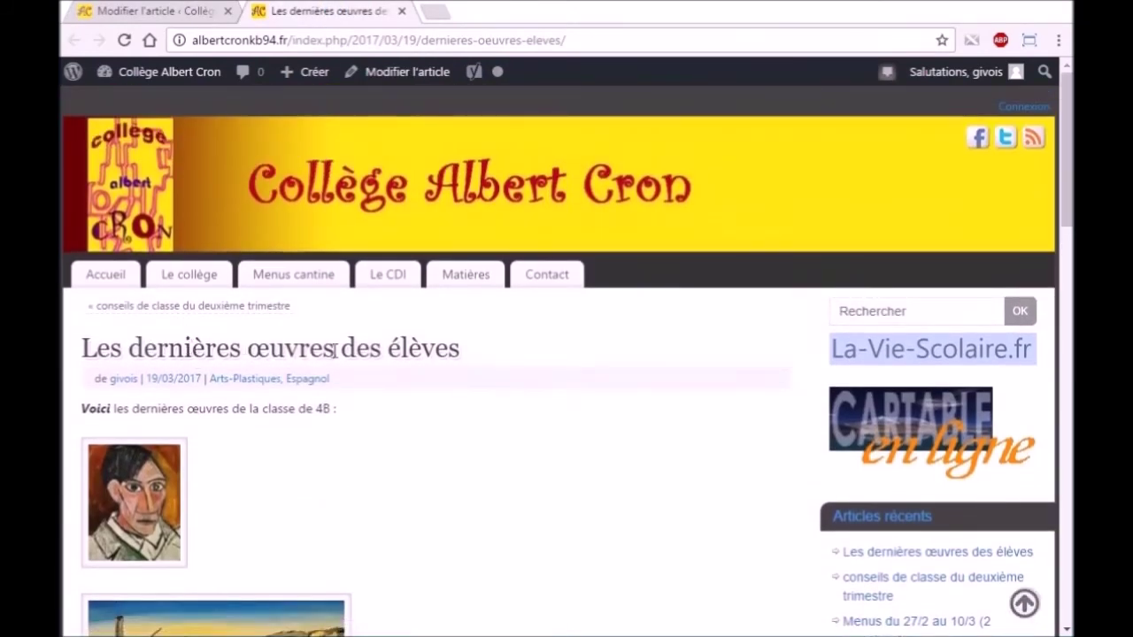
scroll(80, 226, "down", 2)
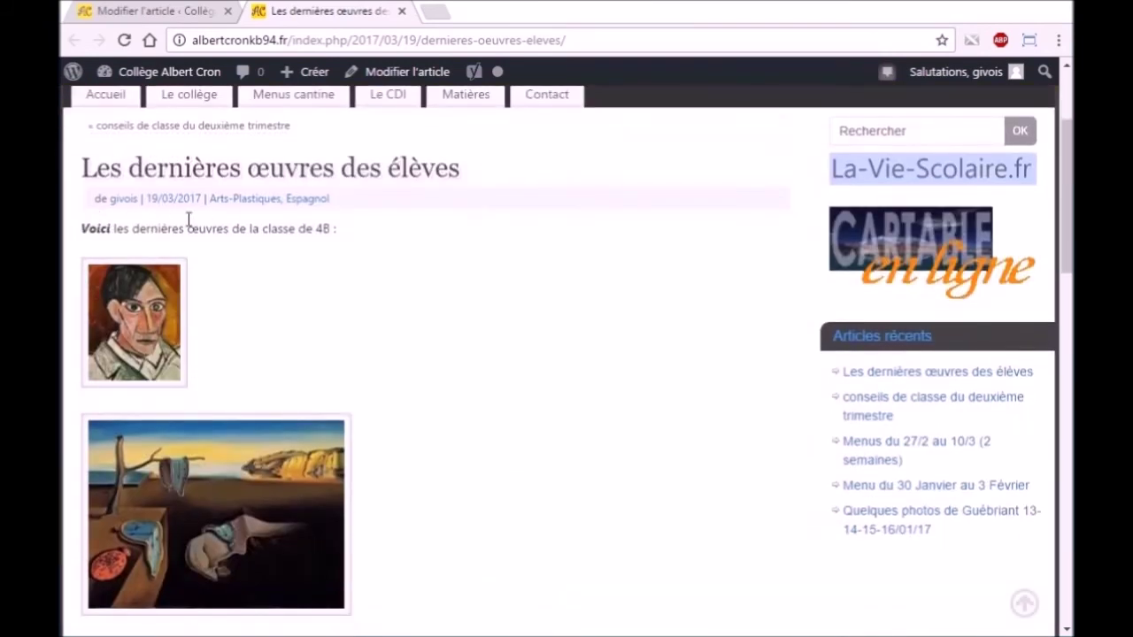
scroll(144, 312, "down", 1)
scroll(146, 311, "down", 3)
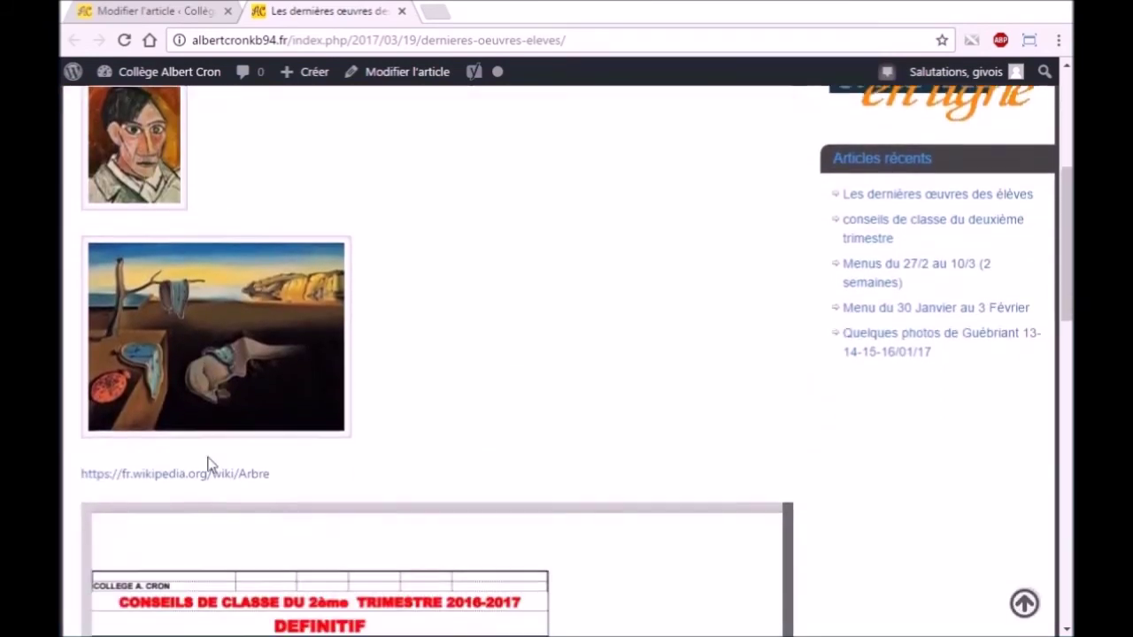
scroll(548, 335, "down", 2)
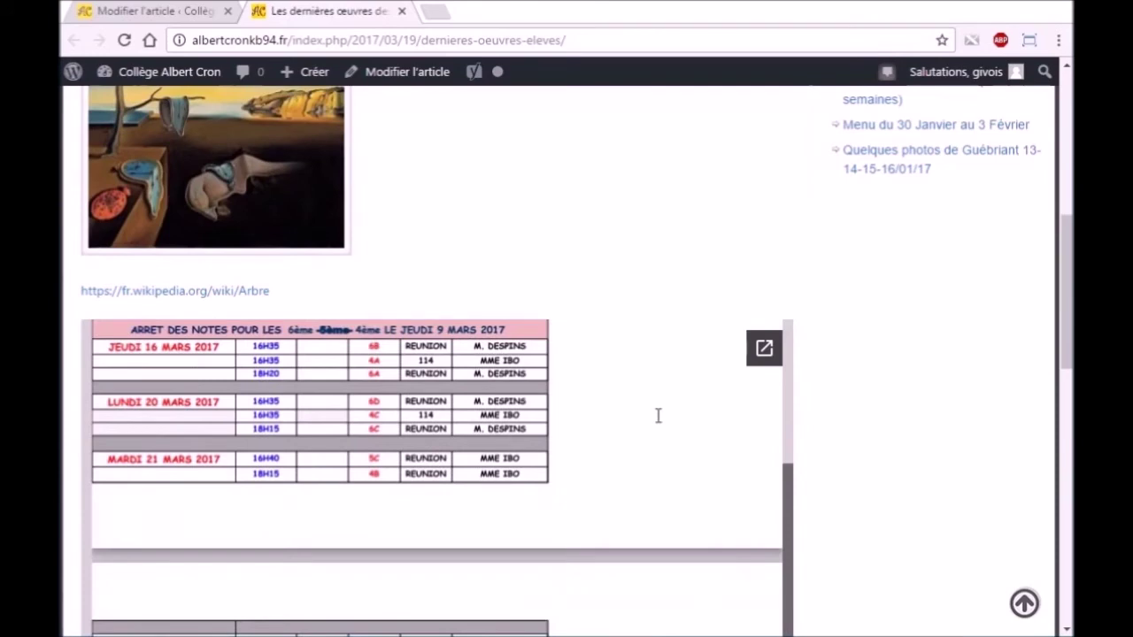
scroll(921, 424, "down", 2)
scroll(527, 347, "up", 2)
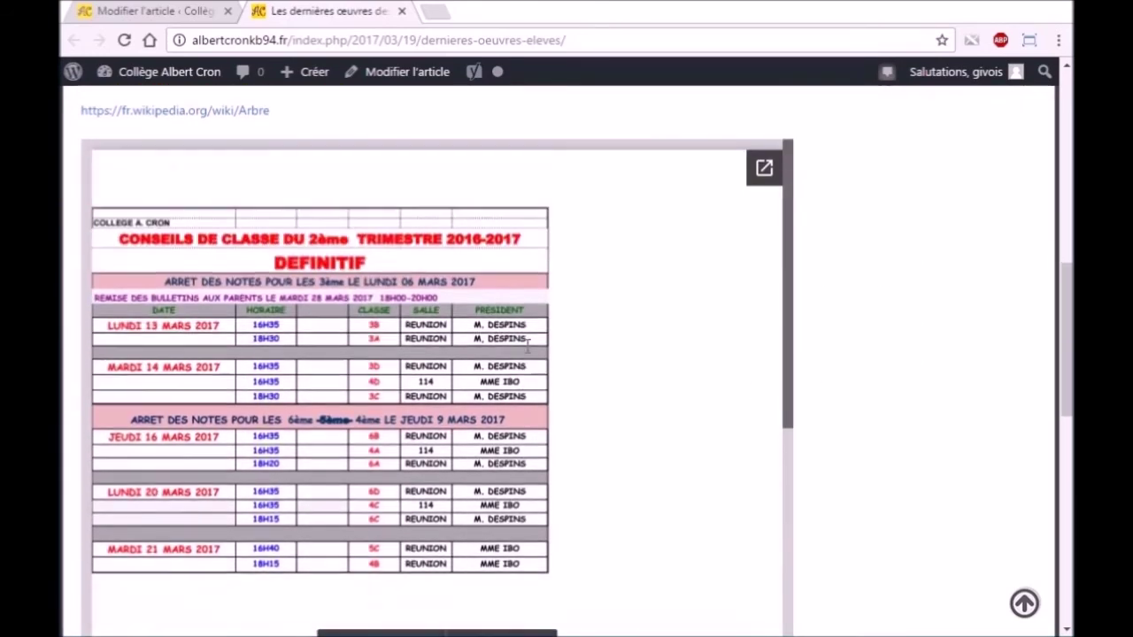
scroll(528, 347, "down", 8)
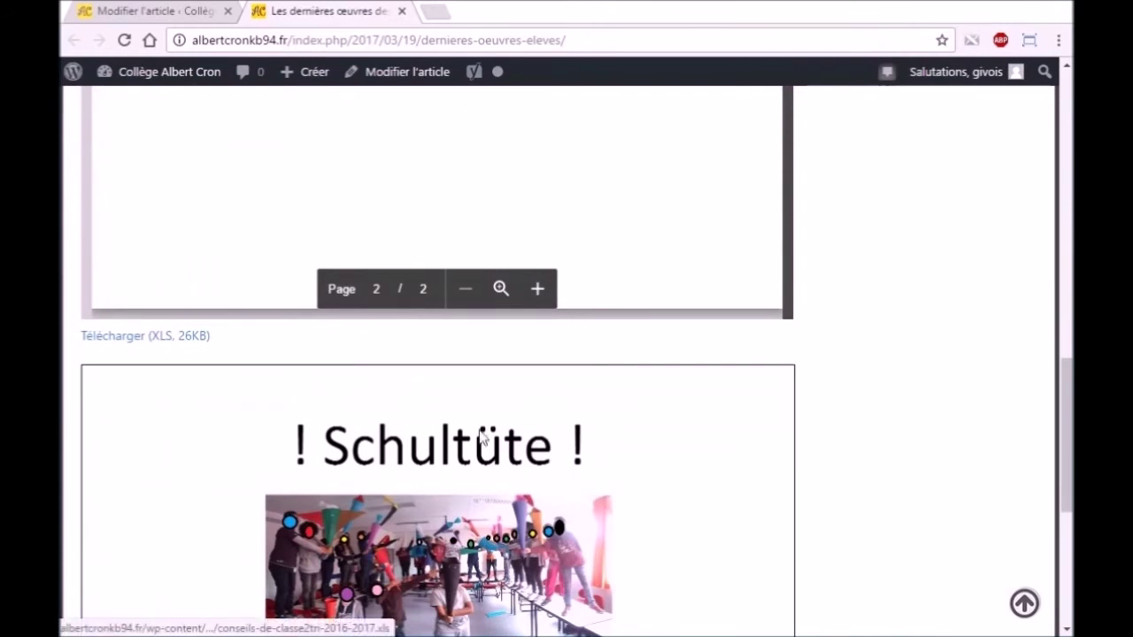
Page through the embedded Schultüte PDF to page 3 and examine the rest of the published article
scroll(670, 467, "down", 2)
scroll(670, 467, "down", 3)
scroll(625, 448, "up", 1)
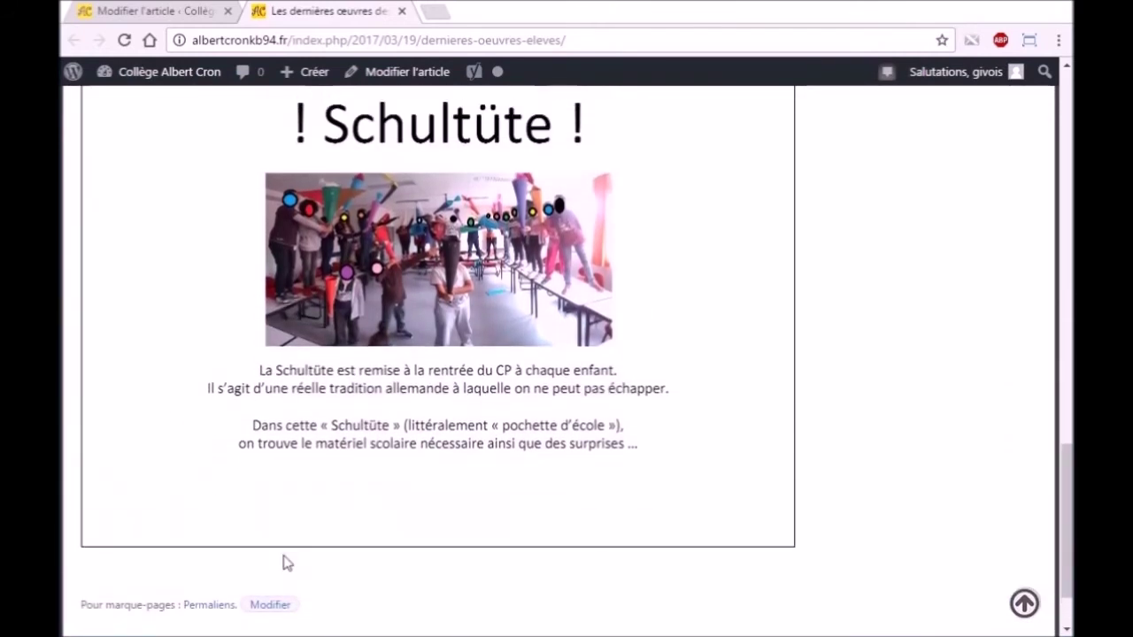
left_click(254, 533)
left_click(224, 531)
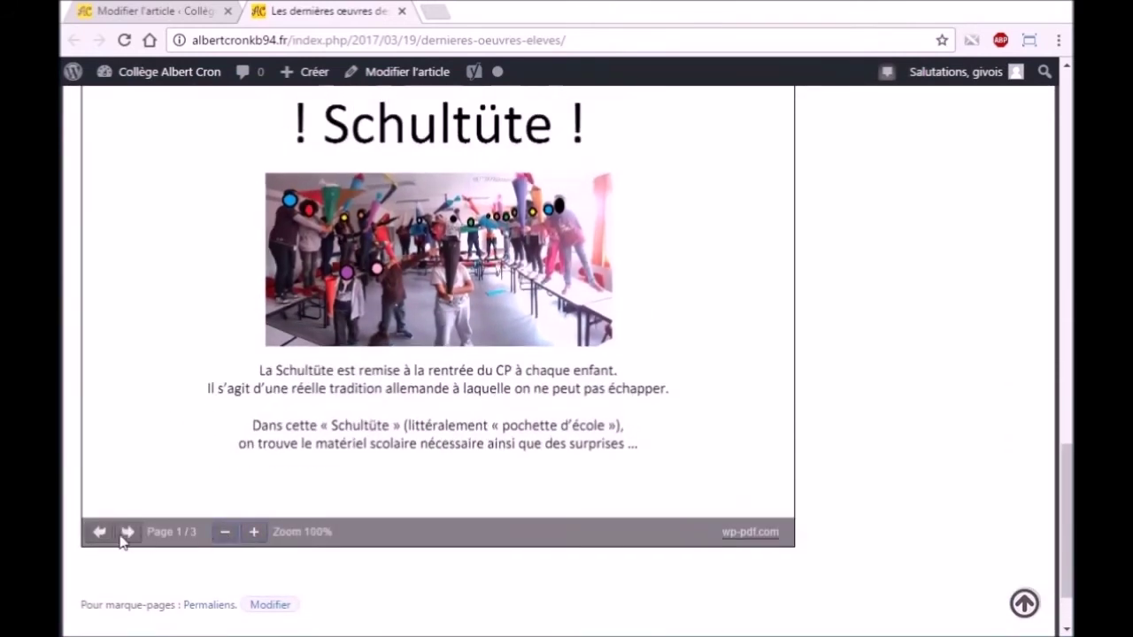
left_click(127, 532)
left_click(127, 533)
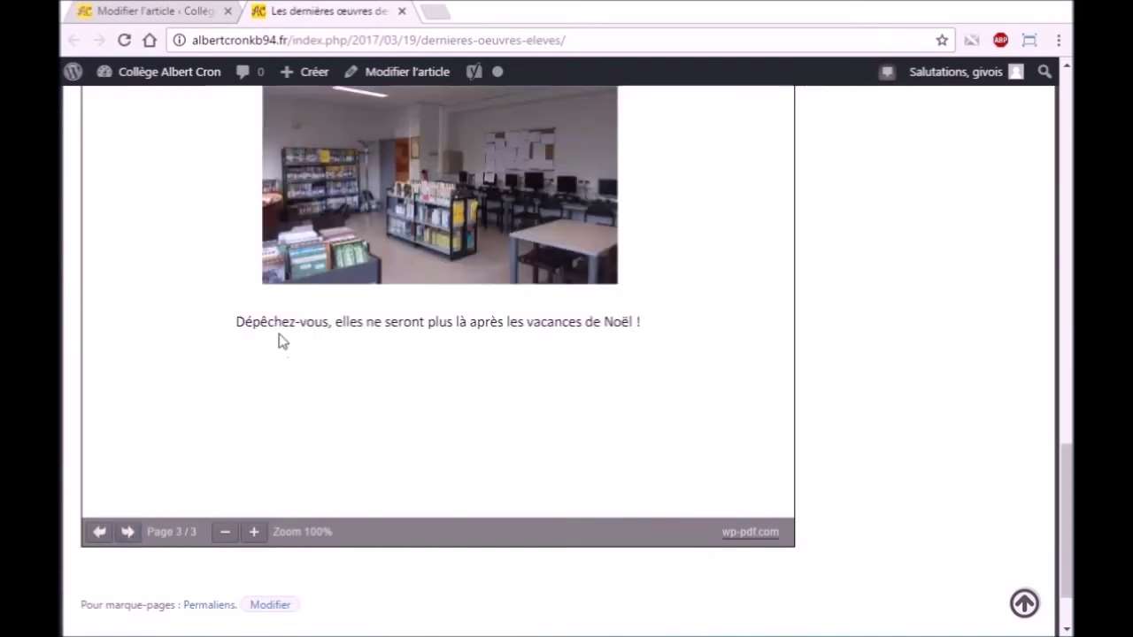
scroll(218, 562, "down", 1)
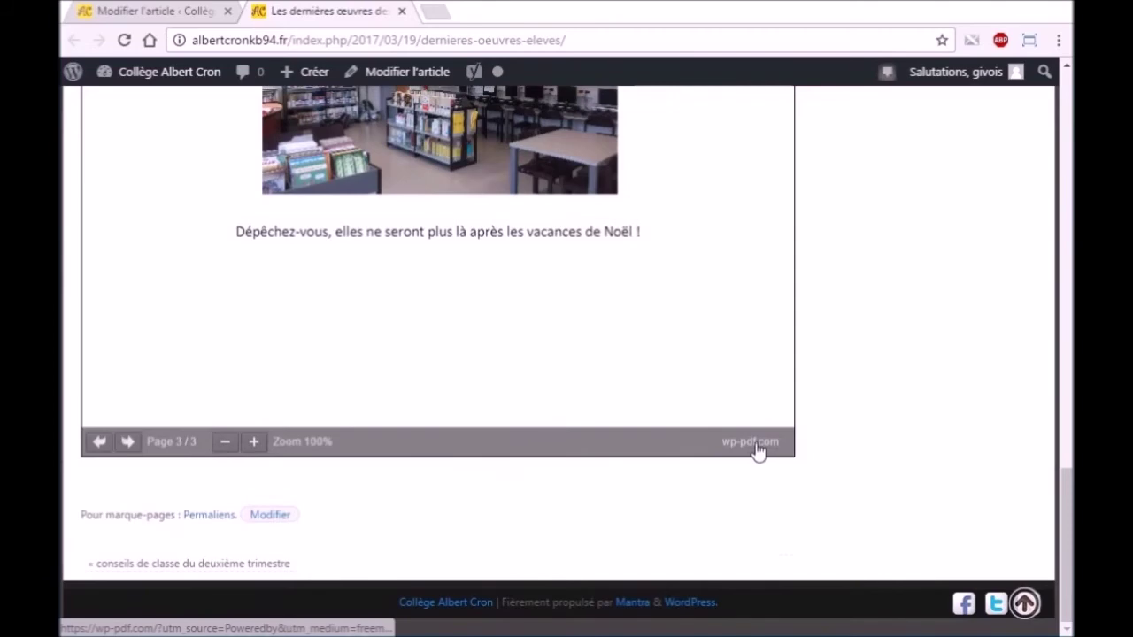
scroll(752, 453, "up", 4)
scroll(534, 457, "down", 3)
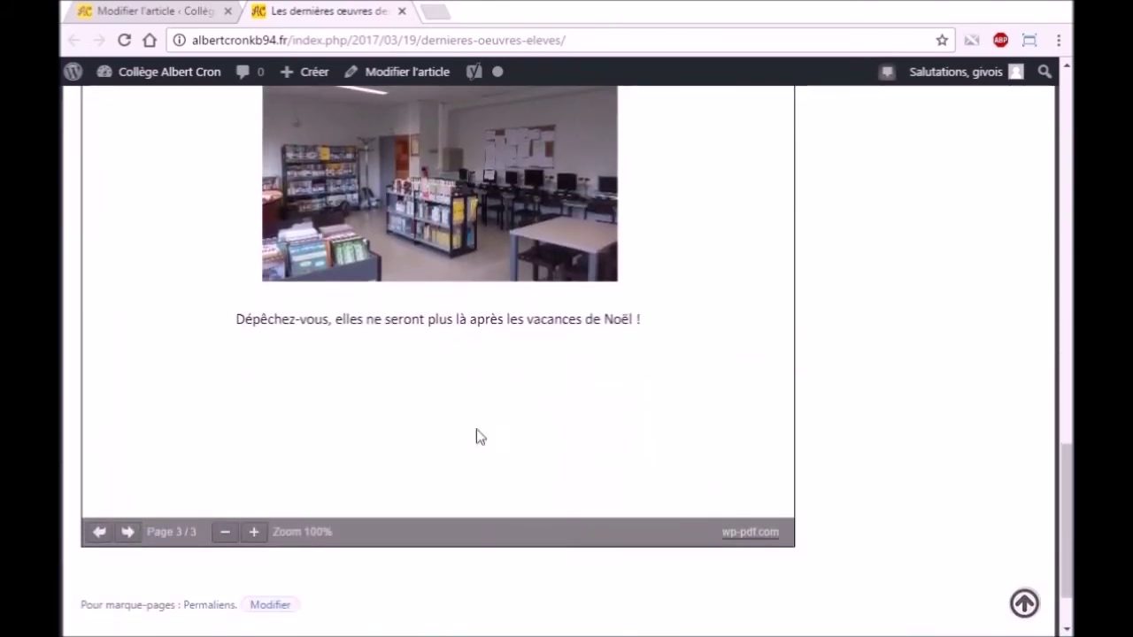
scroll(236, 519, "down", 1)
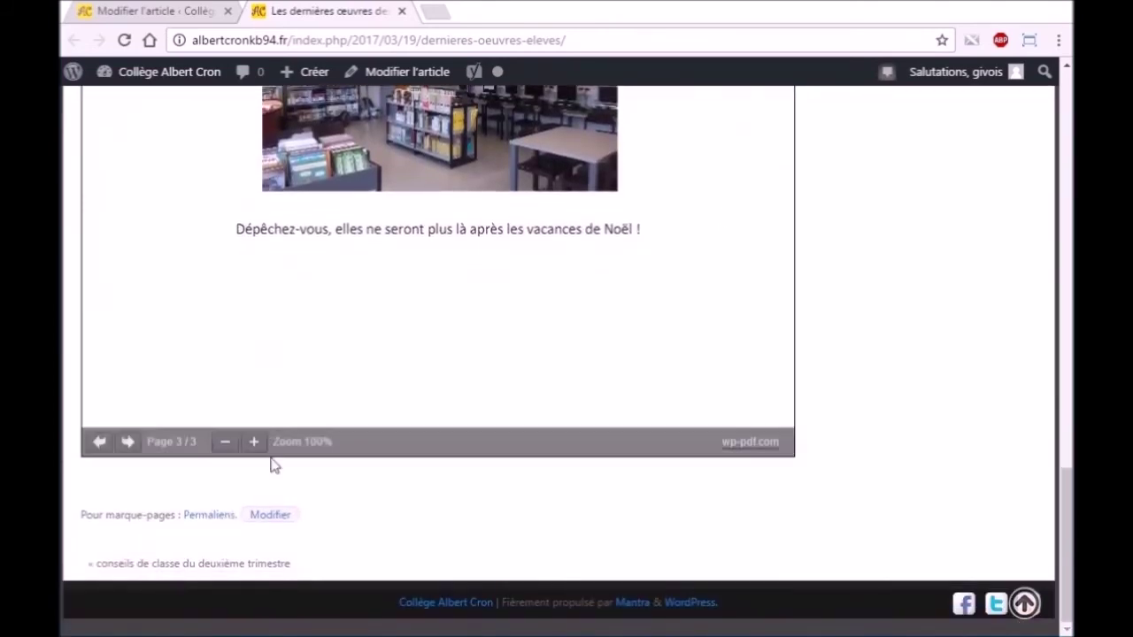
scroll(475, 439, "up", 10)
scroll(575, 391, "up", 10)
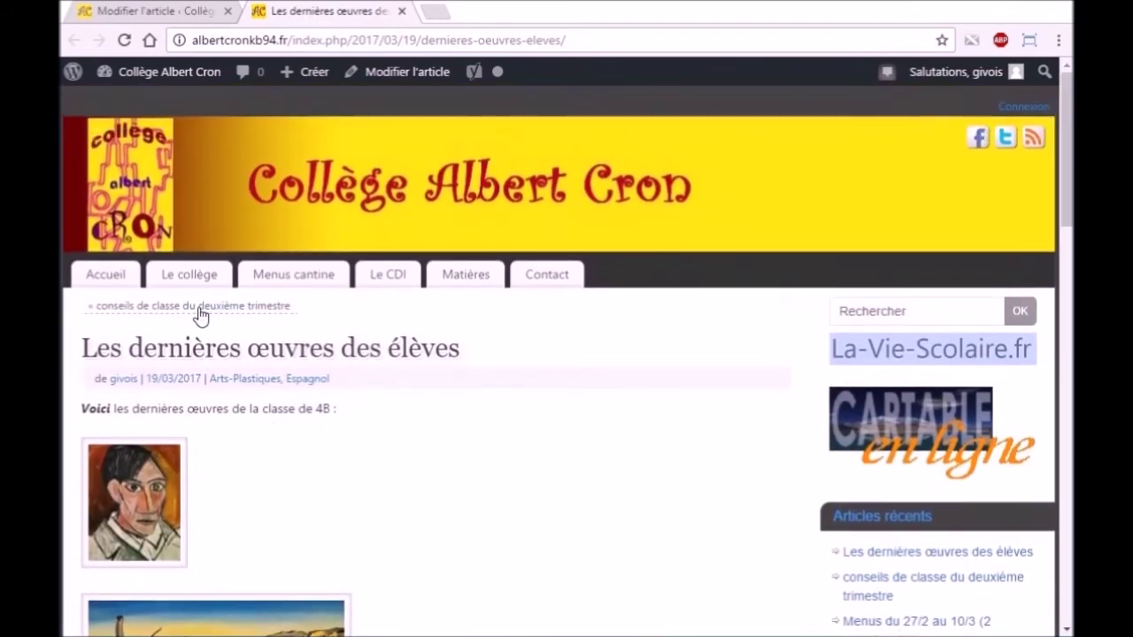
Open the site's home page and examine how the new article is displayed above the older posts
left_click(113, 276)
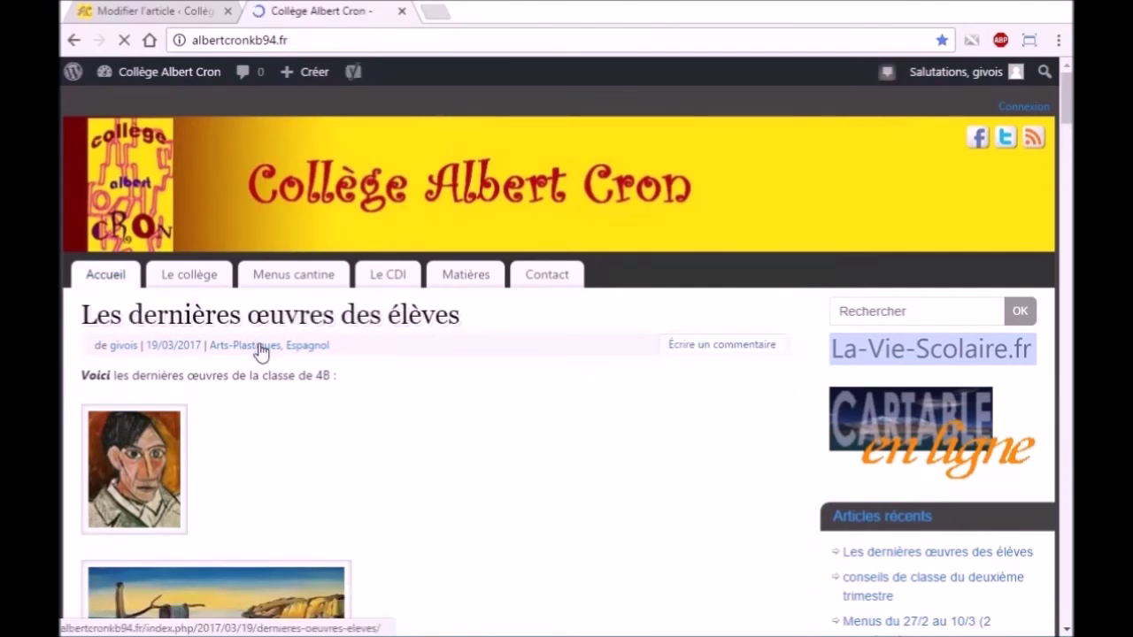
scroll(261, 380, "down", 5)
scroll(749, 399, "down", 10)
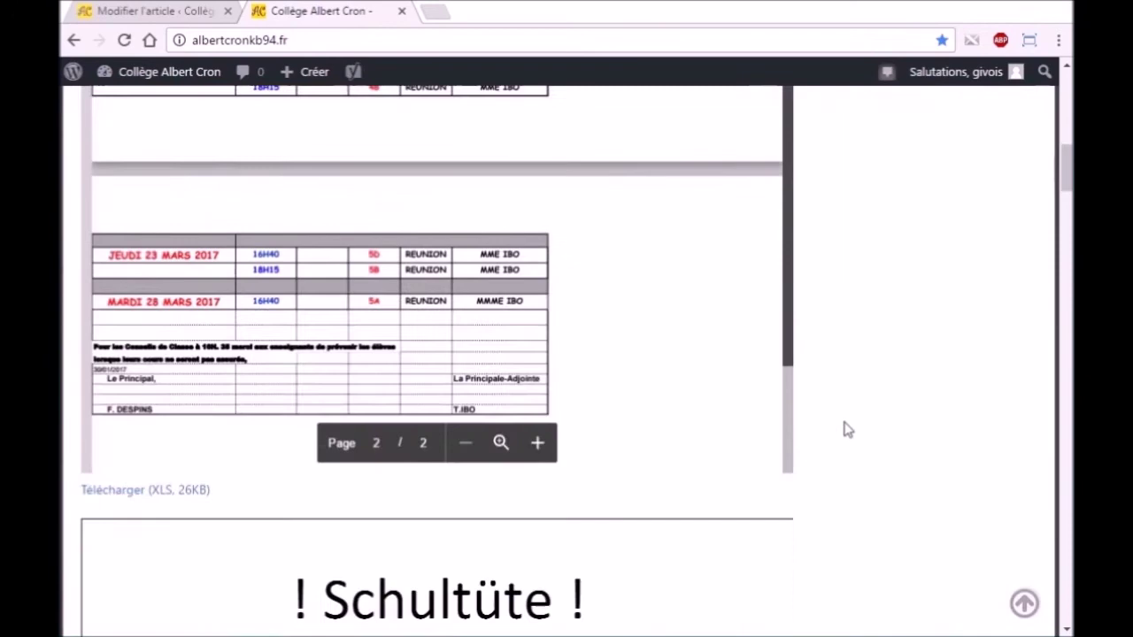
scroll(368, 270, "down", 3)
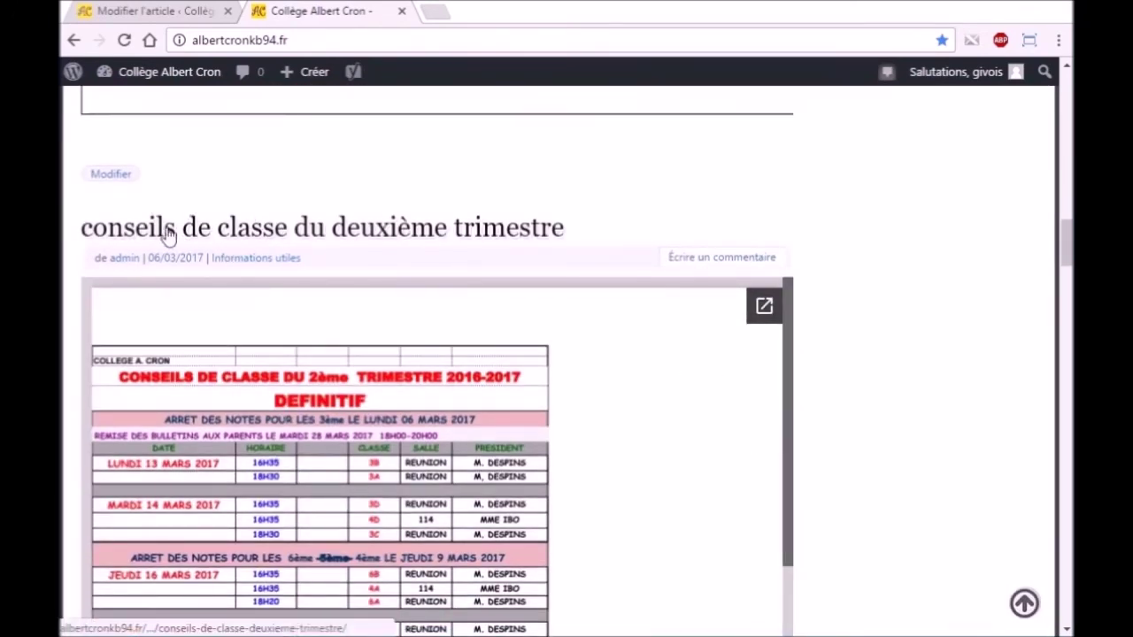
scroll(531, 380, "down", 10)
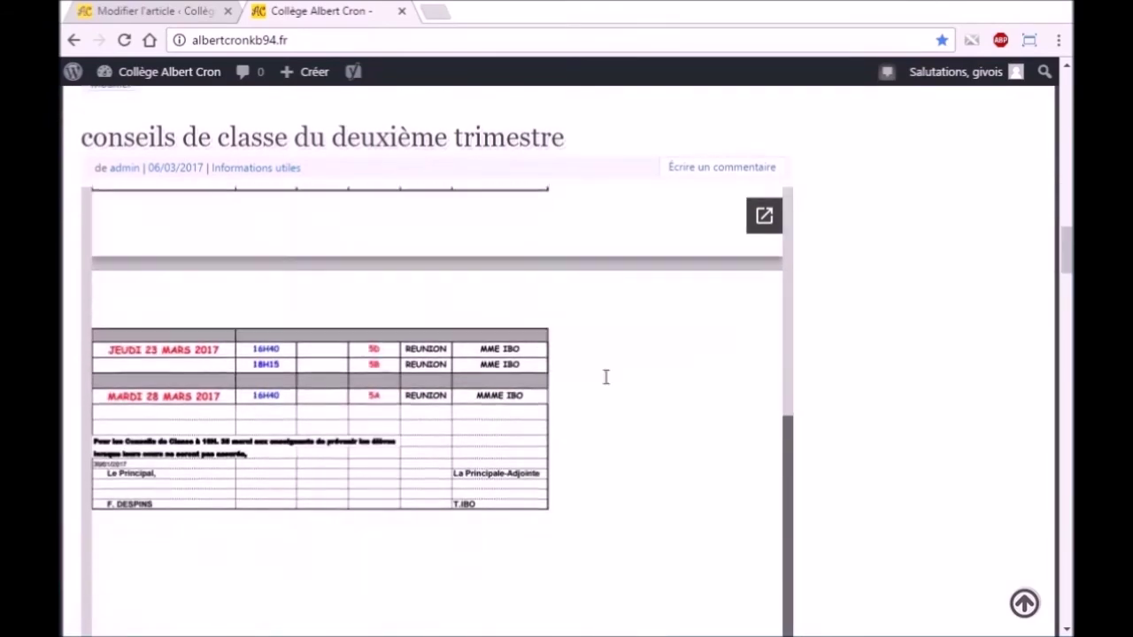
scroll(549, 398, "down", 6)
scroll(389, 341, "down", 5)
scroll(420, 328, "up", 5)
scroll(432, 296, "up", 20)
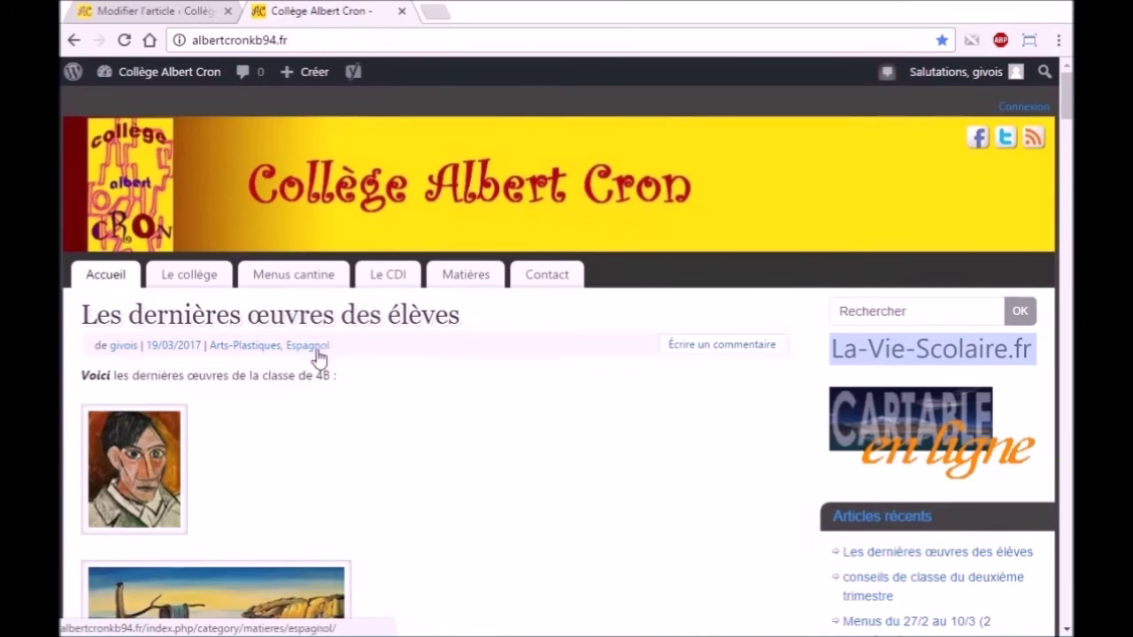
Open the Arts-Plastiques archive among the school subjects and check it for the new article
mouse_move(469, 285)
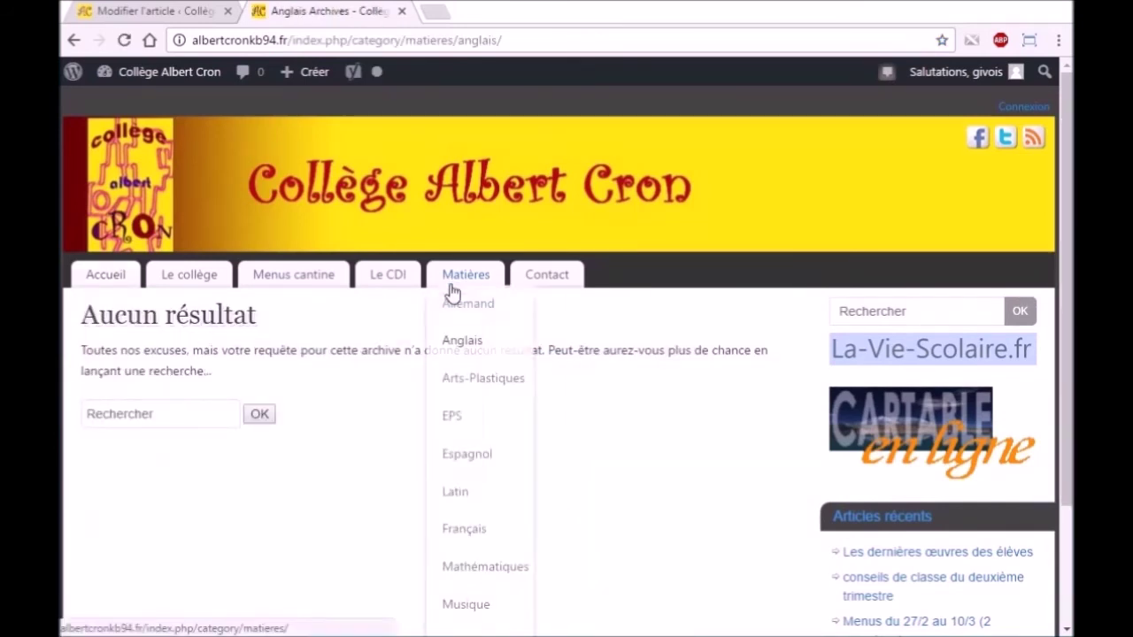
left_click(475, 382)
scroll(357, 417, "down", 8)
scroll(356, 417, "up", 8)
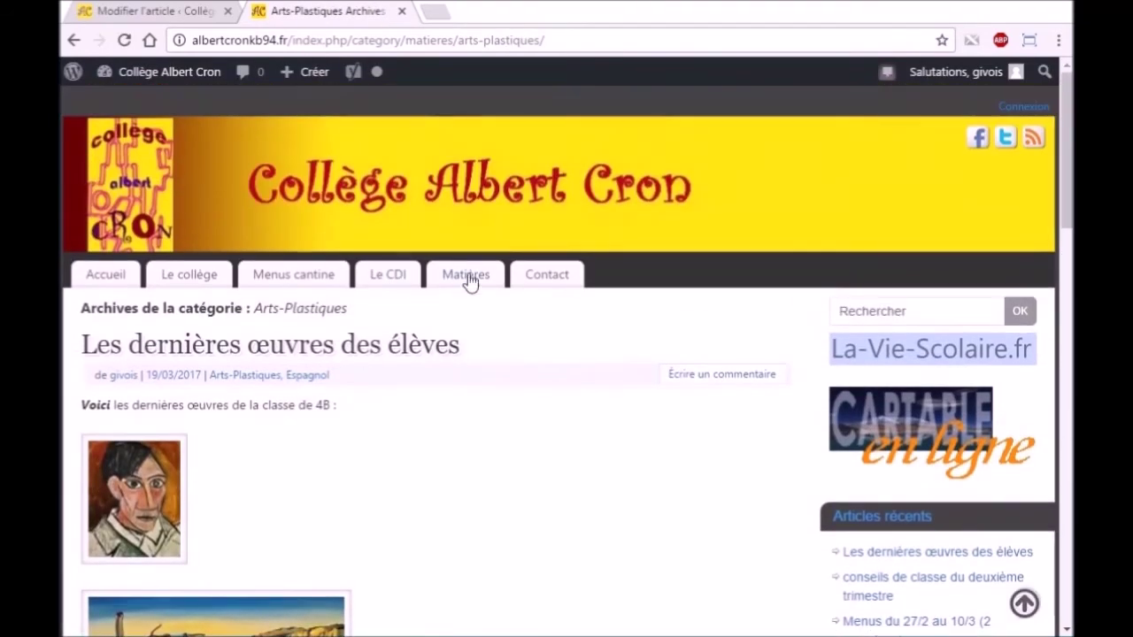
Open the Espagnol category archive and check that the new article is listed there too
scroll(336, 412, "down", 1)
mouse_move(460, 183)
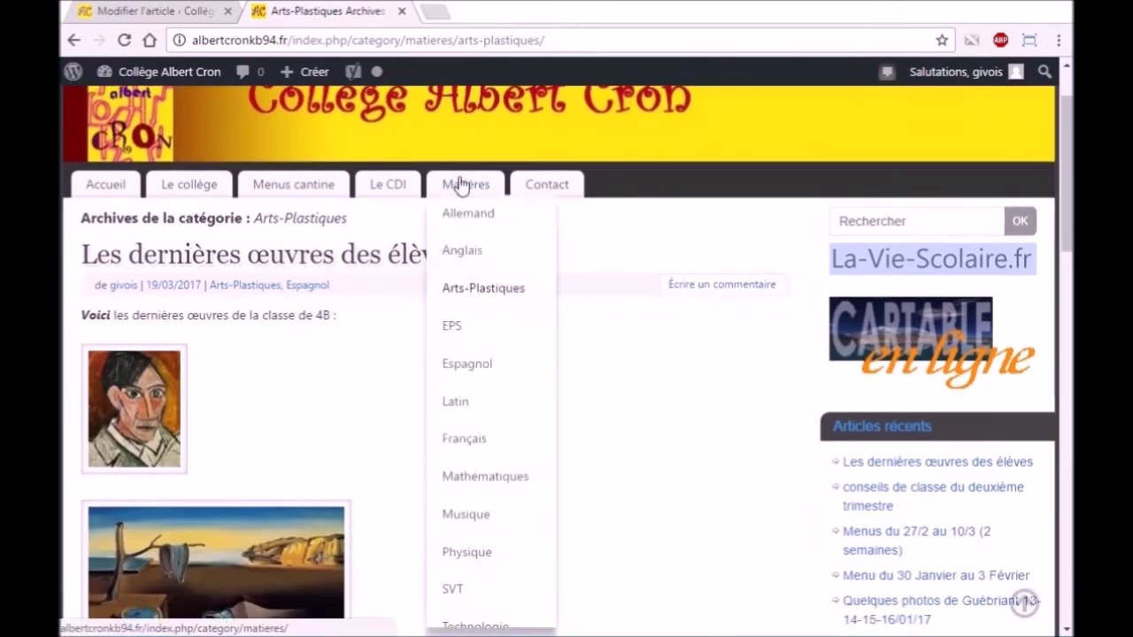
left_click(470, 365)
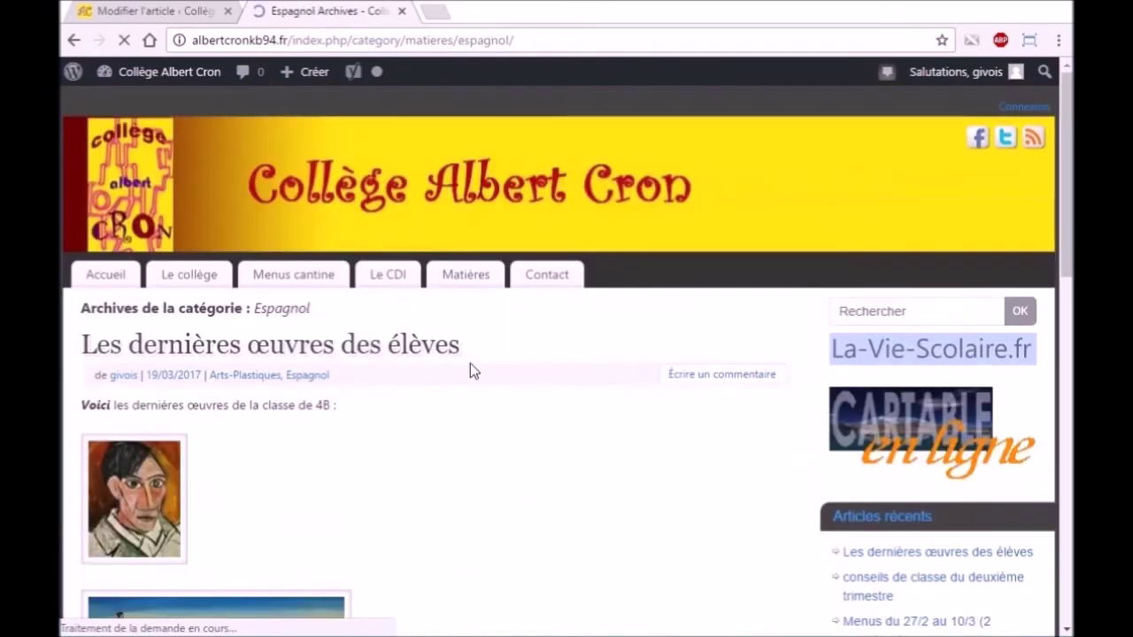
scroll(470, 364, "down", 10)
scroll(459, 344, "down", 5)
scroll(457, 341, "up", 15)
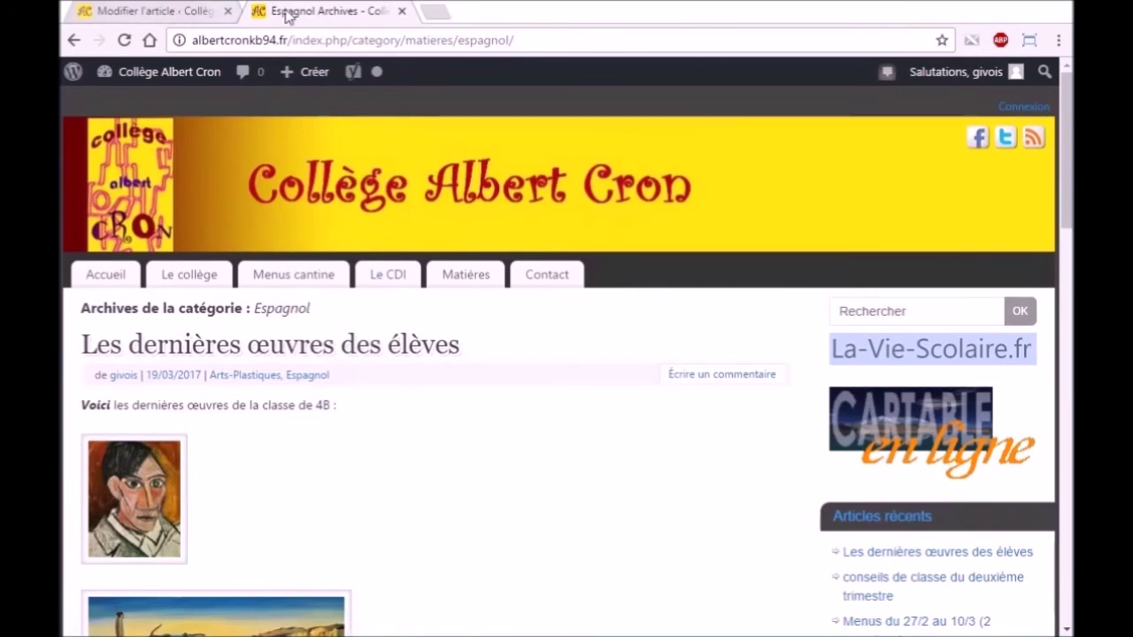
Return to the site's home page and examine how much space the full article takes up there
left_click(153, 12)
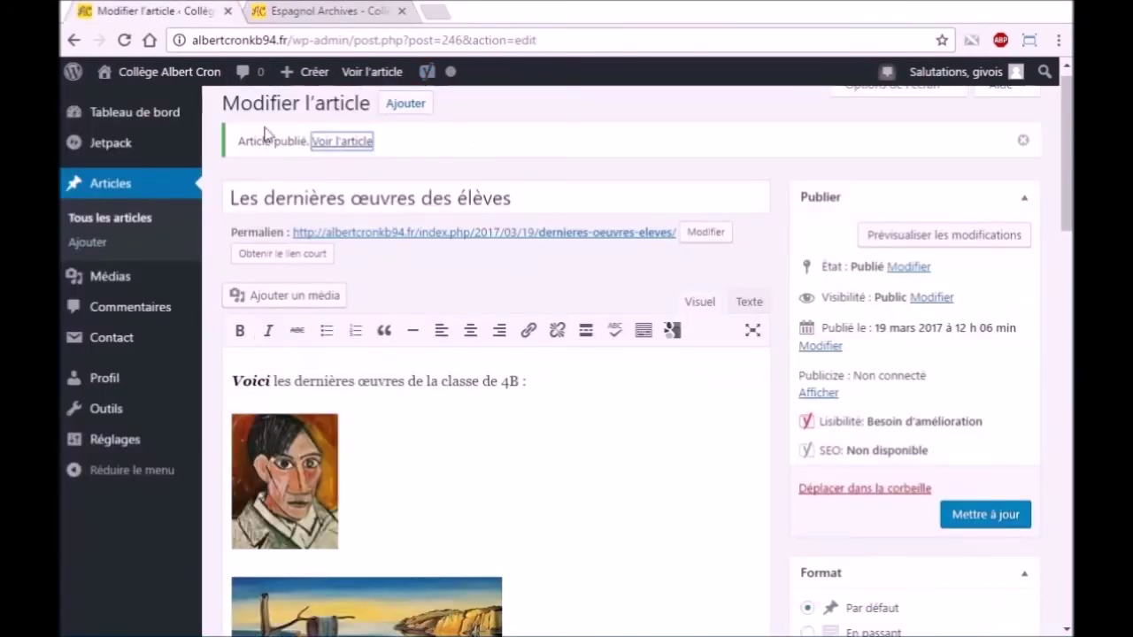
left_click(295, 11)
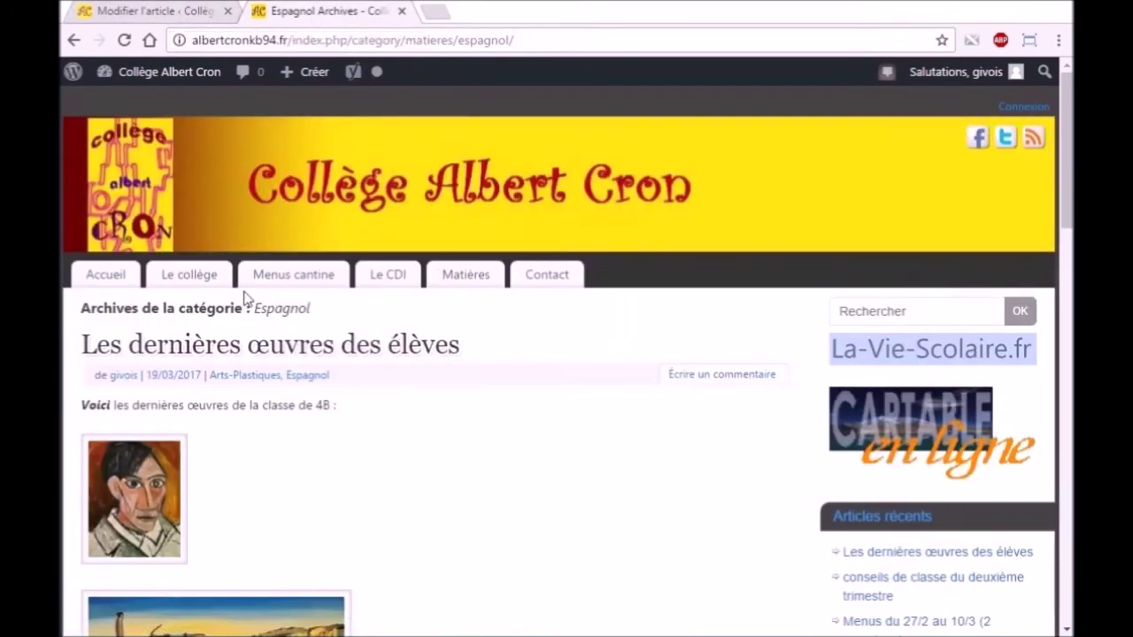
left_click(118, 277)
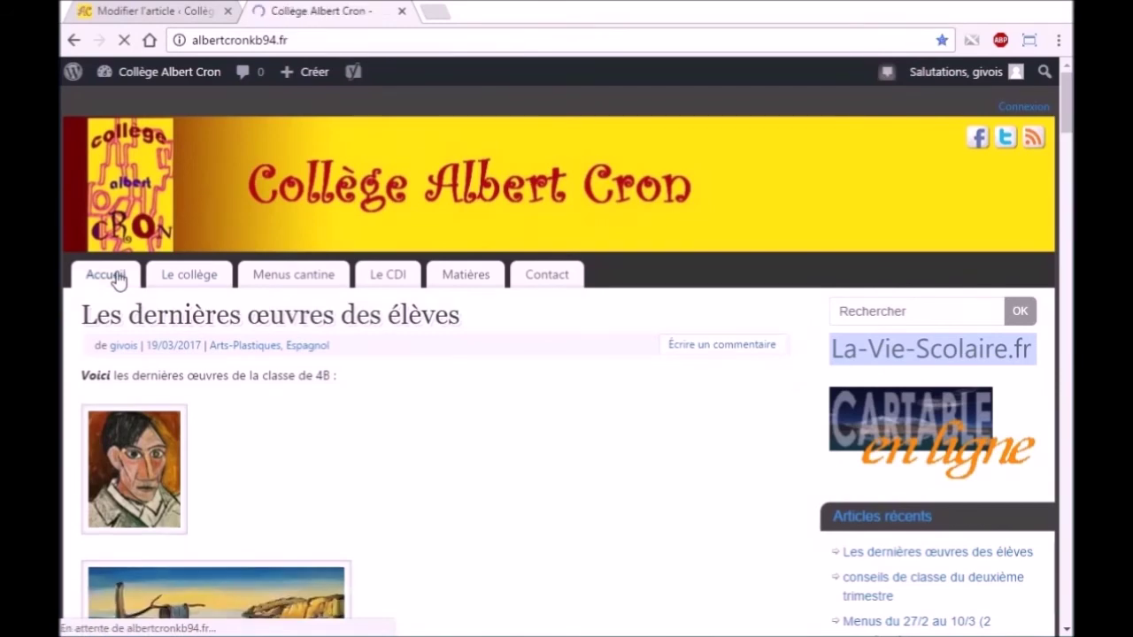
scroll(438, 427, "down", 2)
scroll(446, 429, "down", 10)
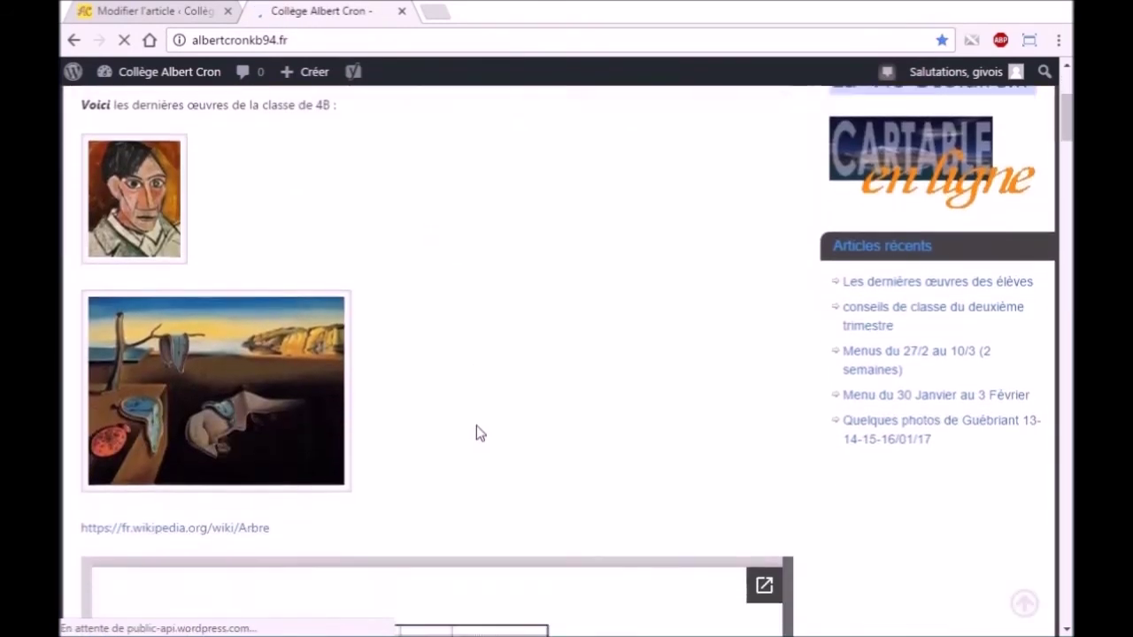
scroll(842, 415, "down", 10)
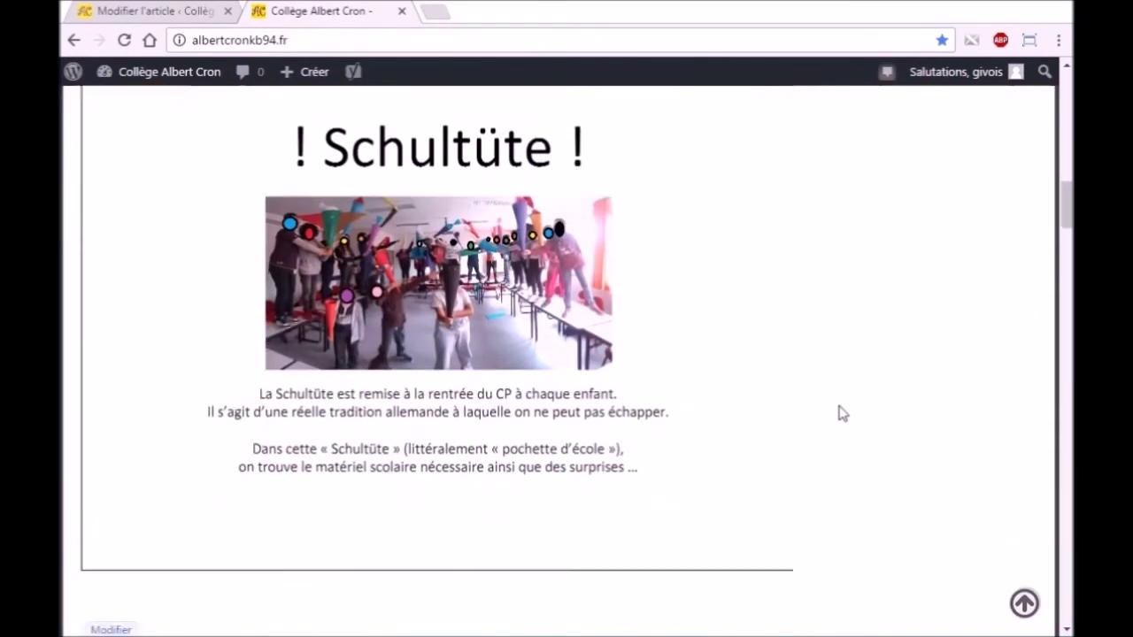
scroll(855, 326, "up", 10)
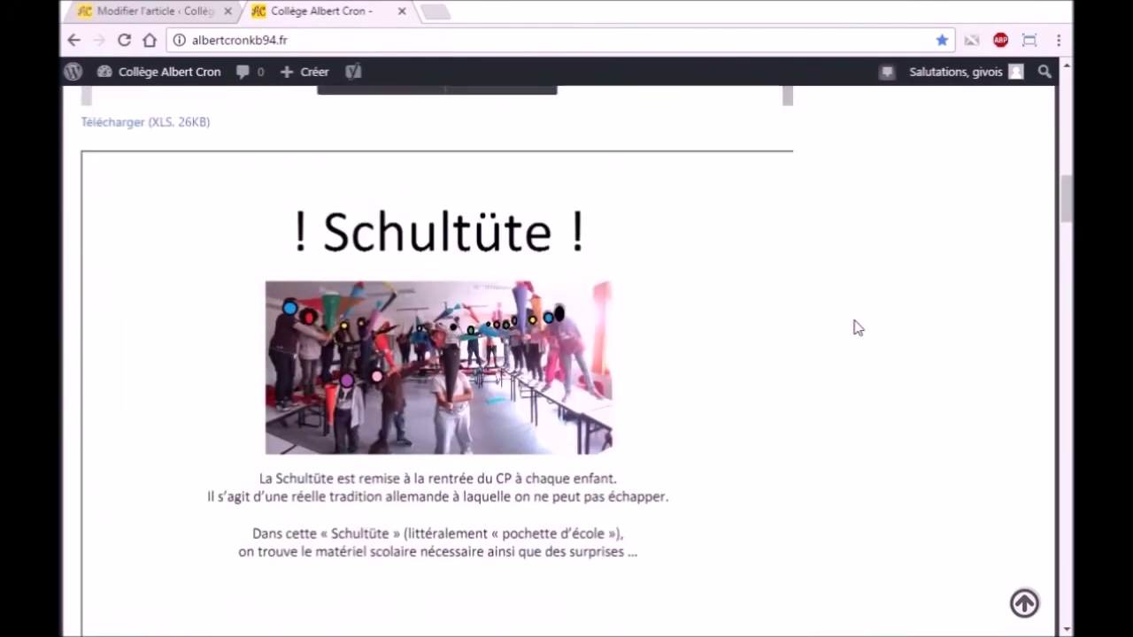
scroll(575, 363, "up", 3)
scroll(575, 362, "up", 10)
scroll(455, 389, "down", 2)
scroll(248, 266, "up", 3)
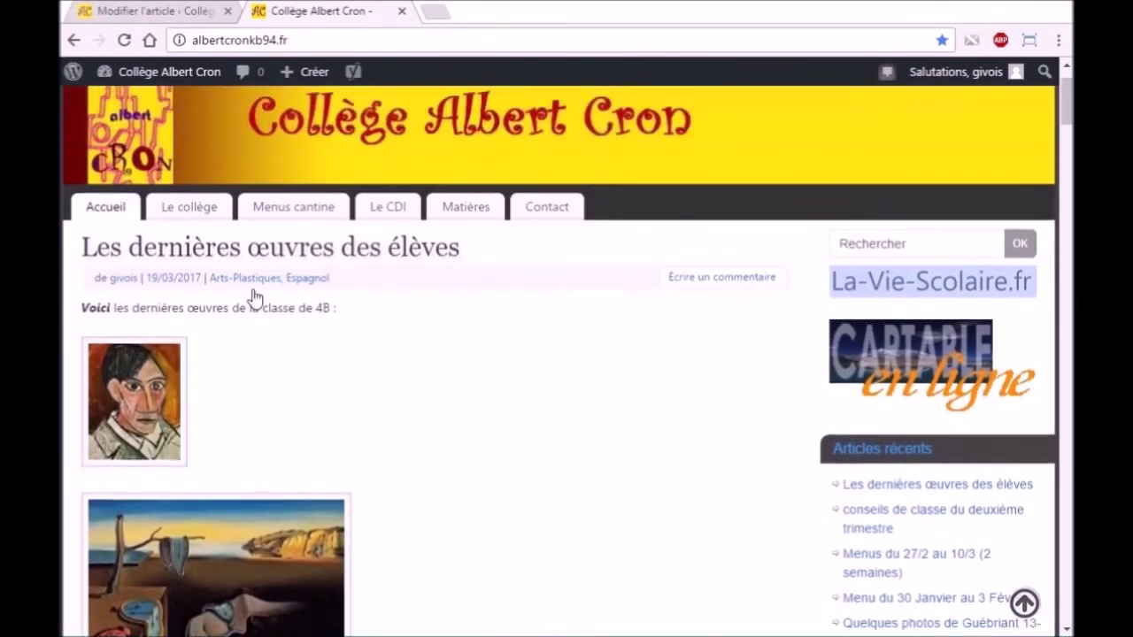
In the article editor, insert a Read More break on a new line between the portrait and the second painting
left_click(170, 13)
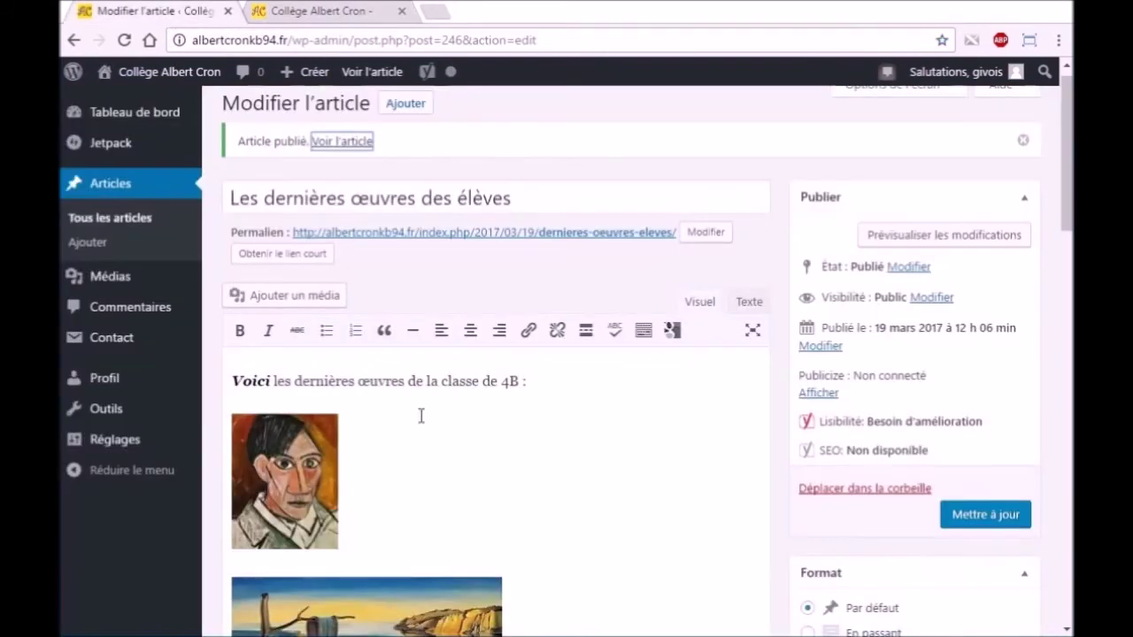
scroll(418, 440, "down", 5)
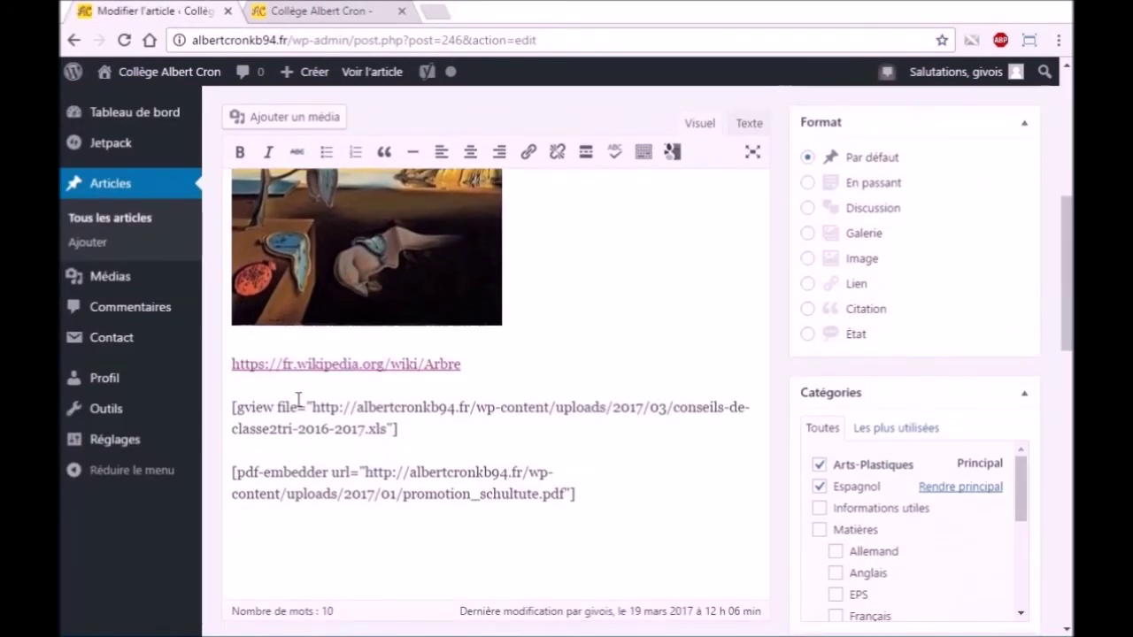
scroll(266, 372, "down", 2)
left_click(236, 308)
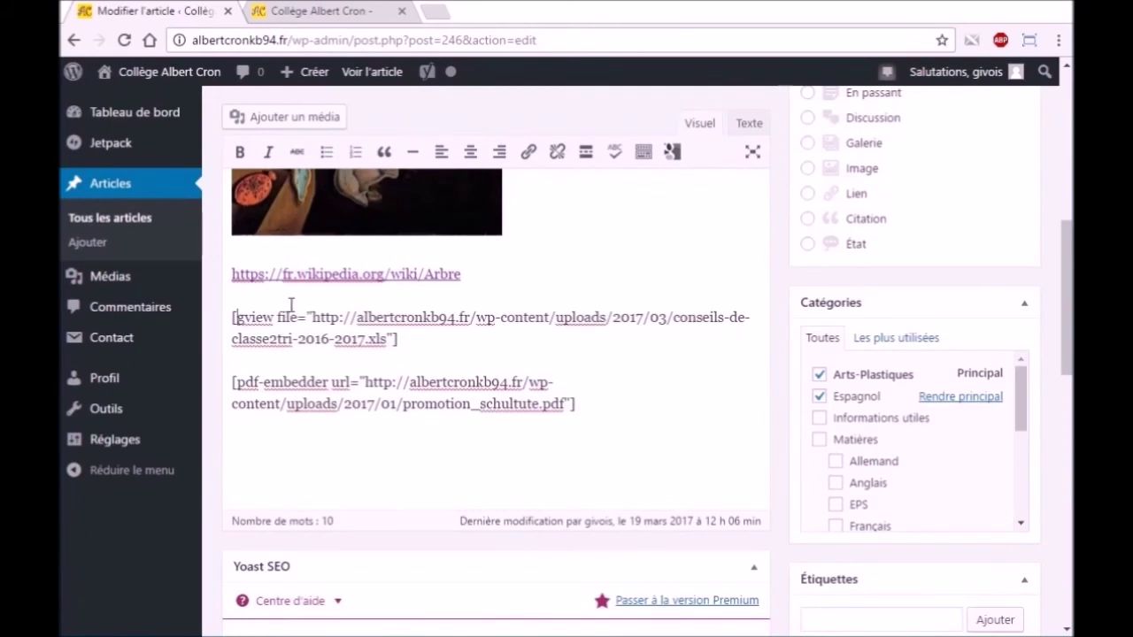
left_click(468, 275)
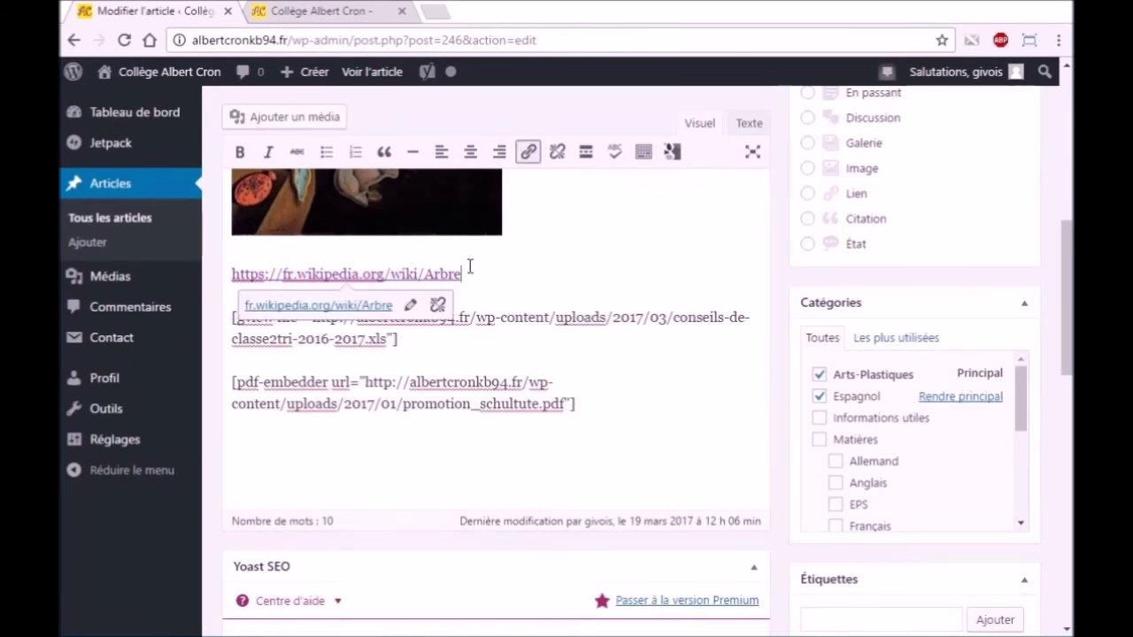
scroll(346, 252, "up", 3)
left_click(364, 296)
scroll(341, 370, "up", 3)
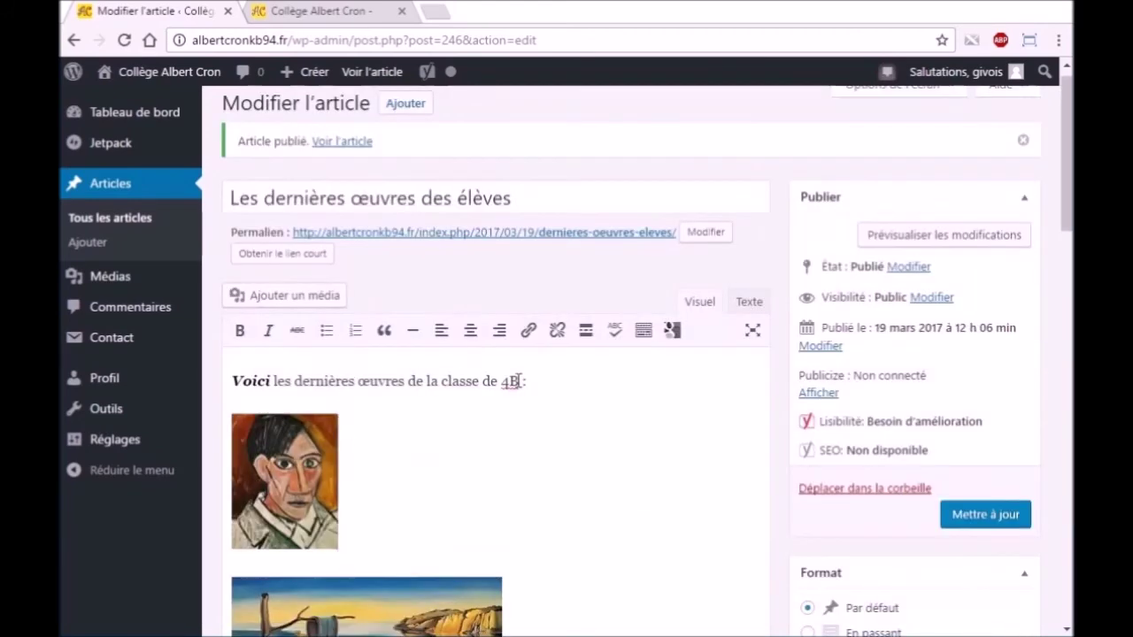
key("Return")
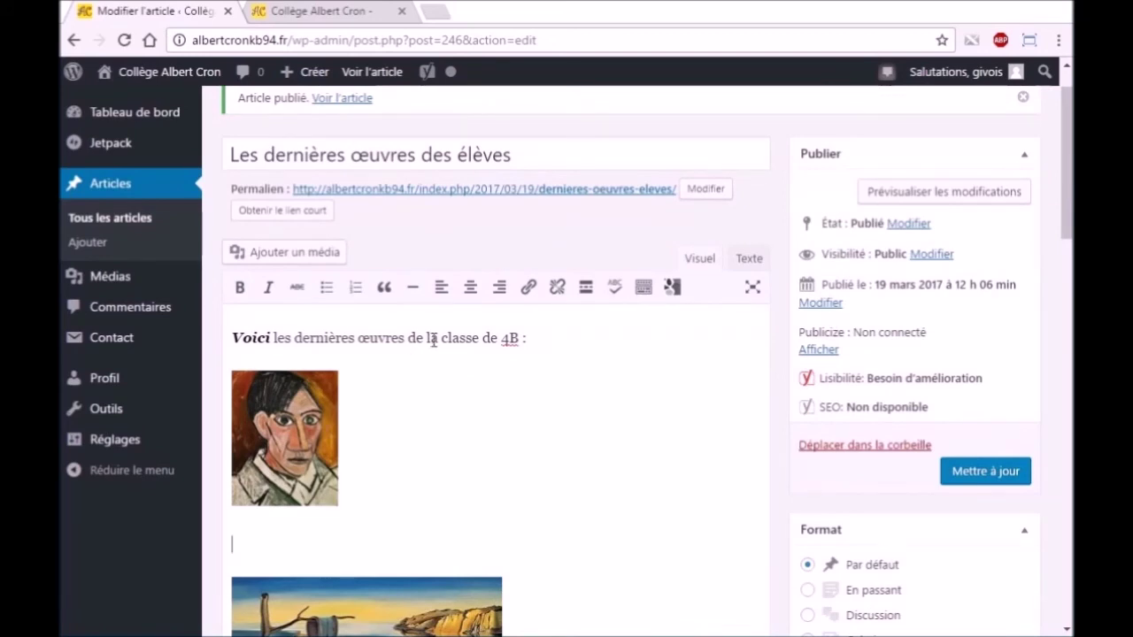
left_click(586, 289)
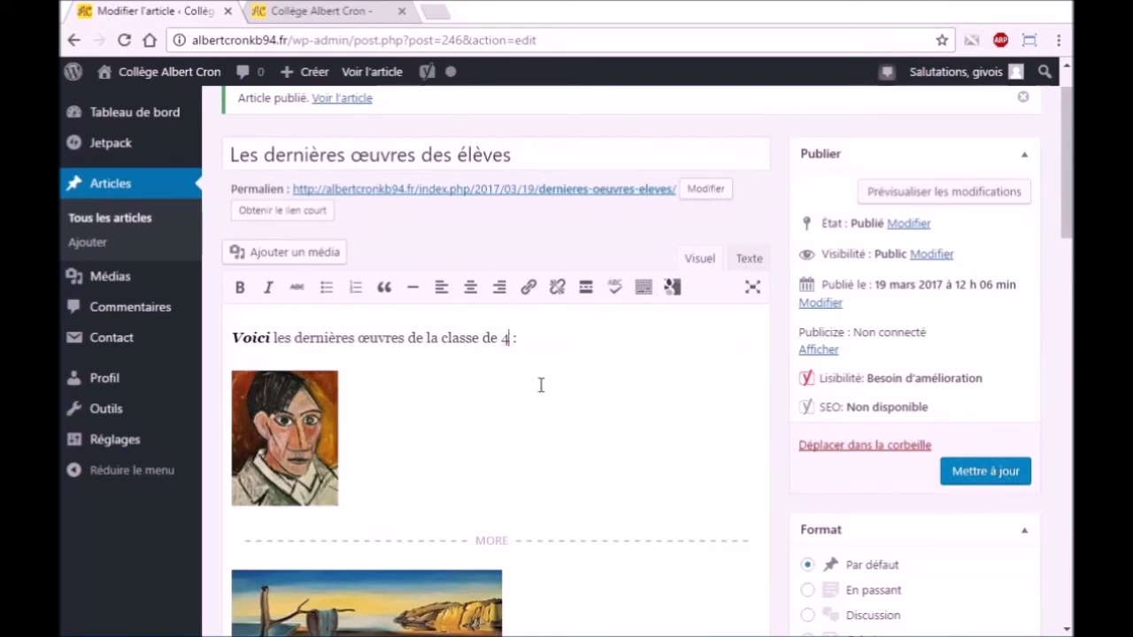
Change the class in the article's introductory sentence to 4C and update the published article
left_click(997, 469)
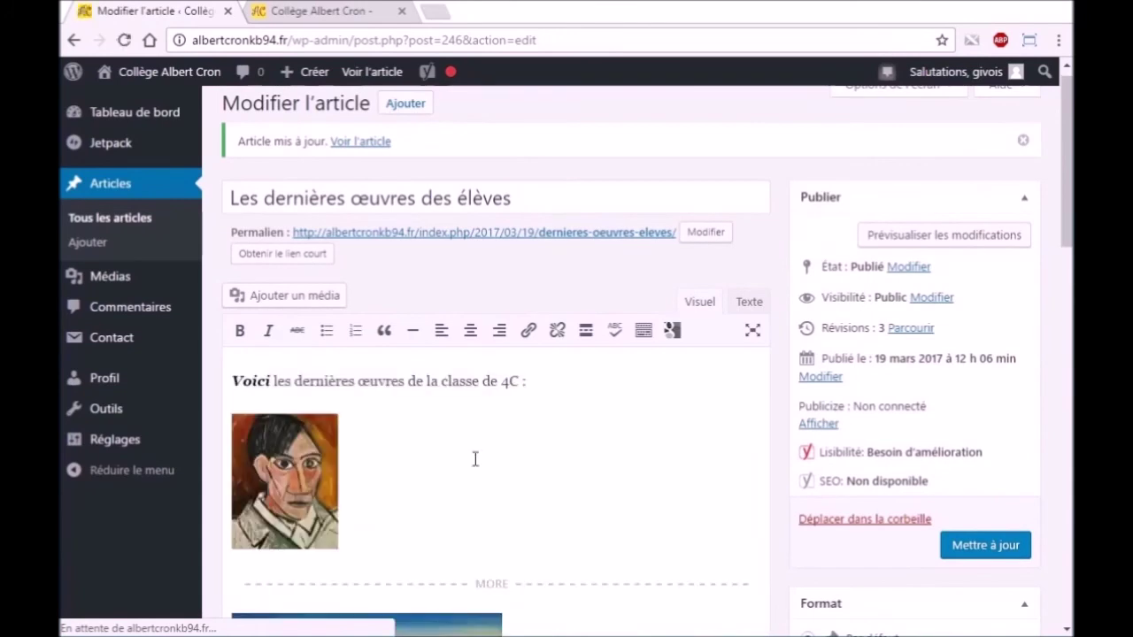
Reload the site's home page and check the shortened display of the updated article
left_click(311, 12)
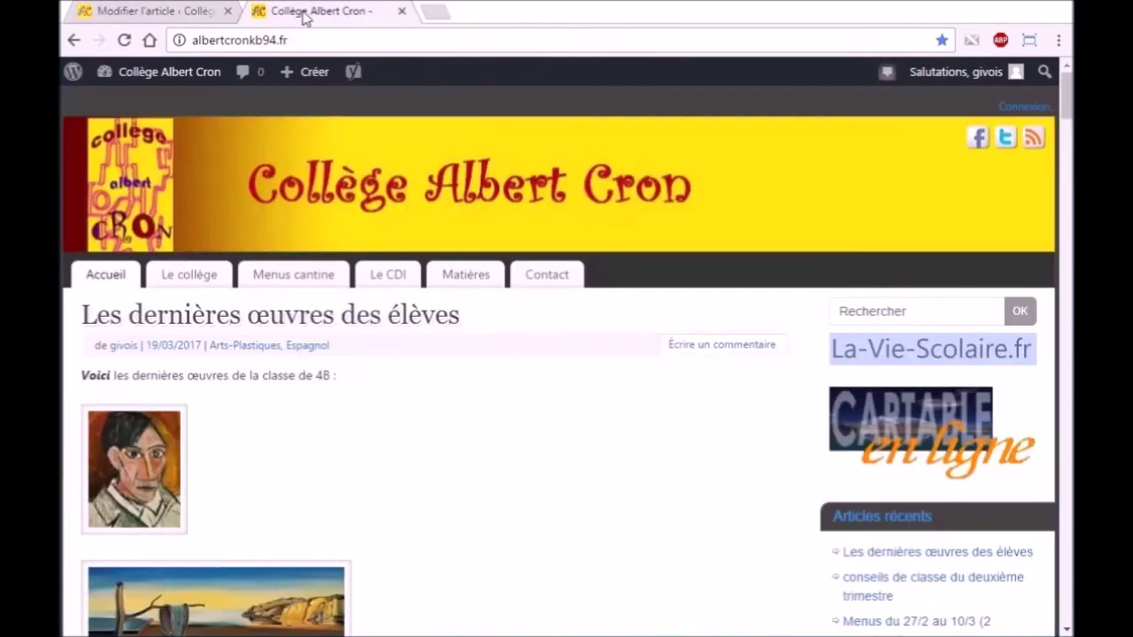
left_click(125, 43)
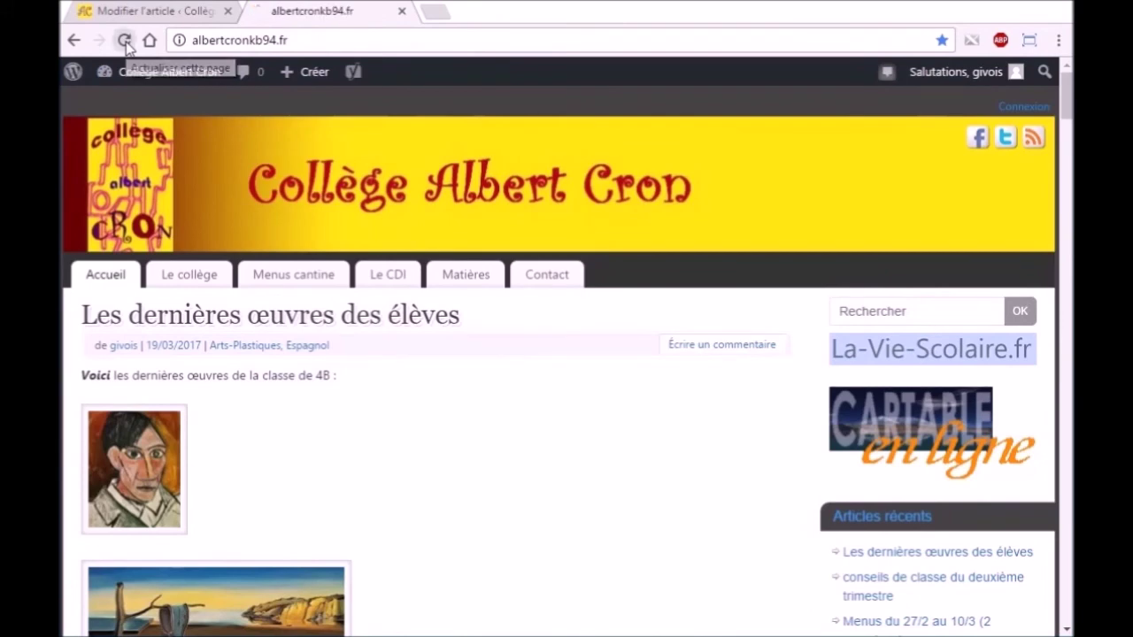
scroll(392, 485, "down", 3)
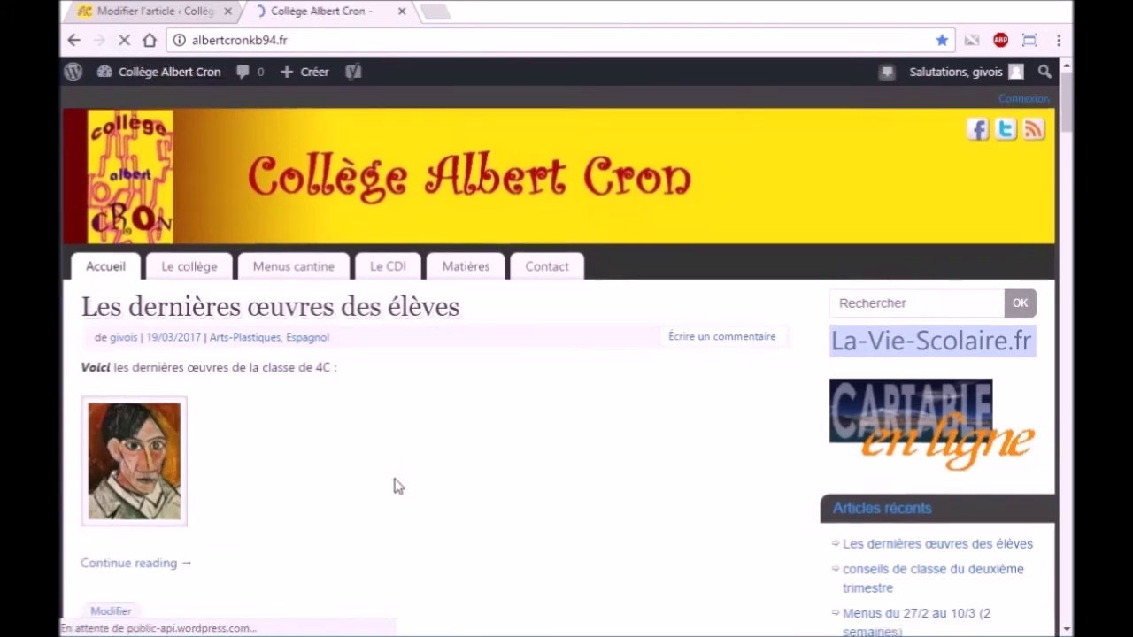
Examine the shortened article on the home page, open its full version through the Continue reading link and look through it
scroll(275, 354, "up", 3)
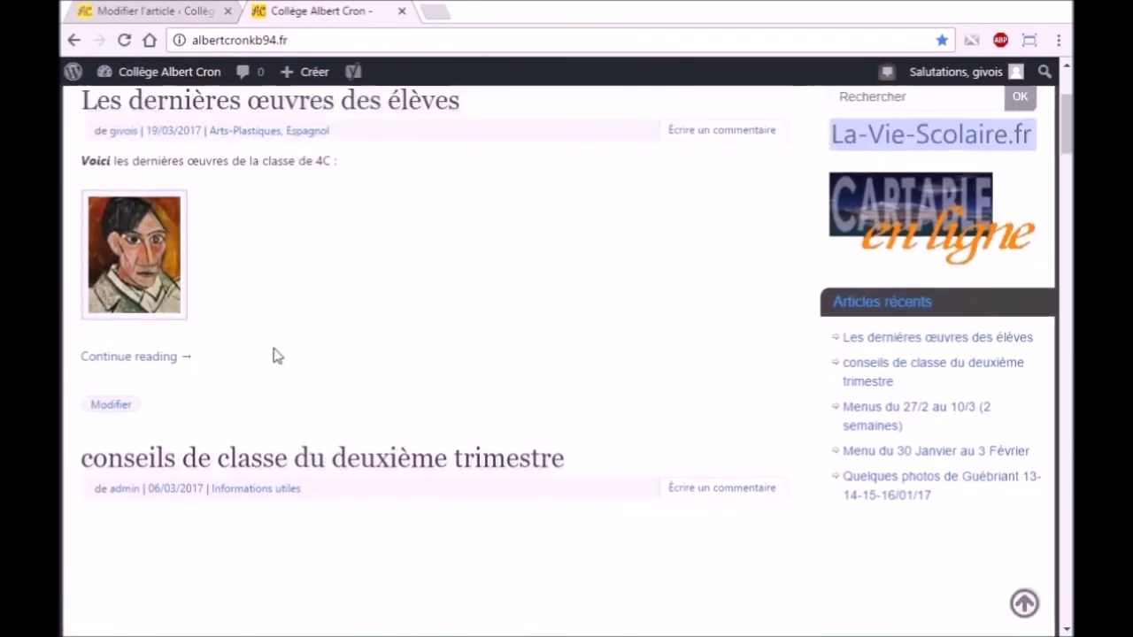
scroll(214, 365, "down", 3)
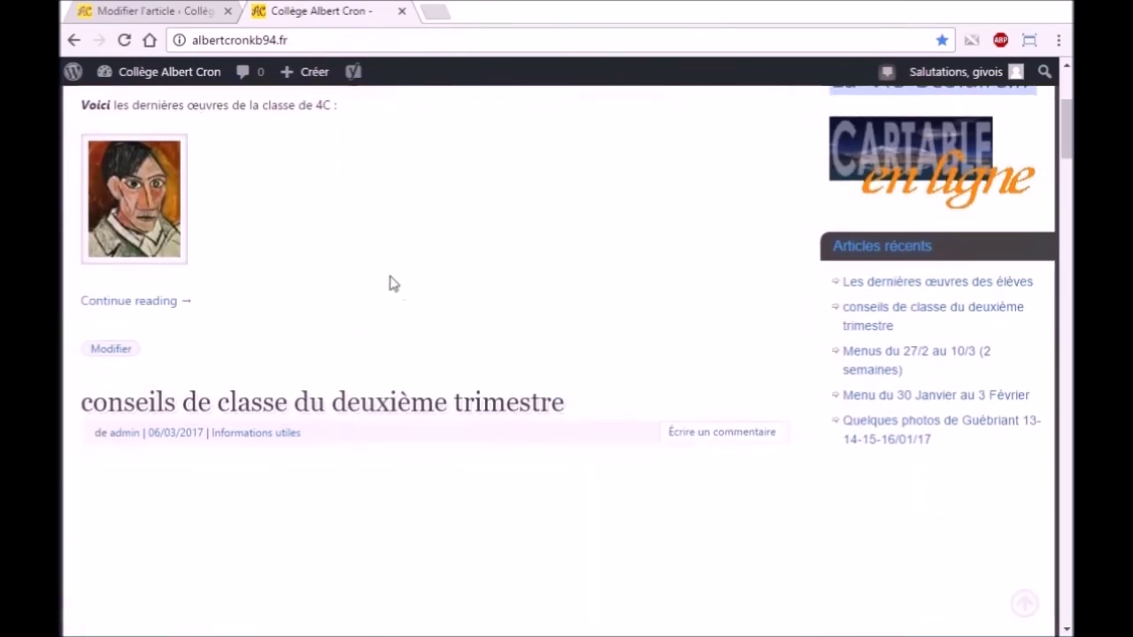
scroll(311, 253, "up", 2)
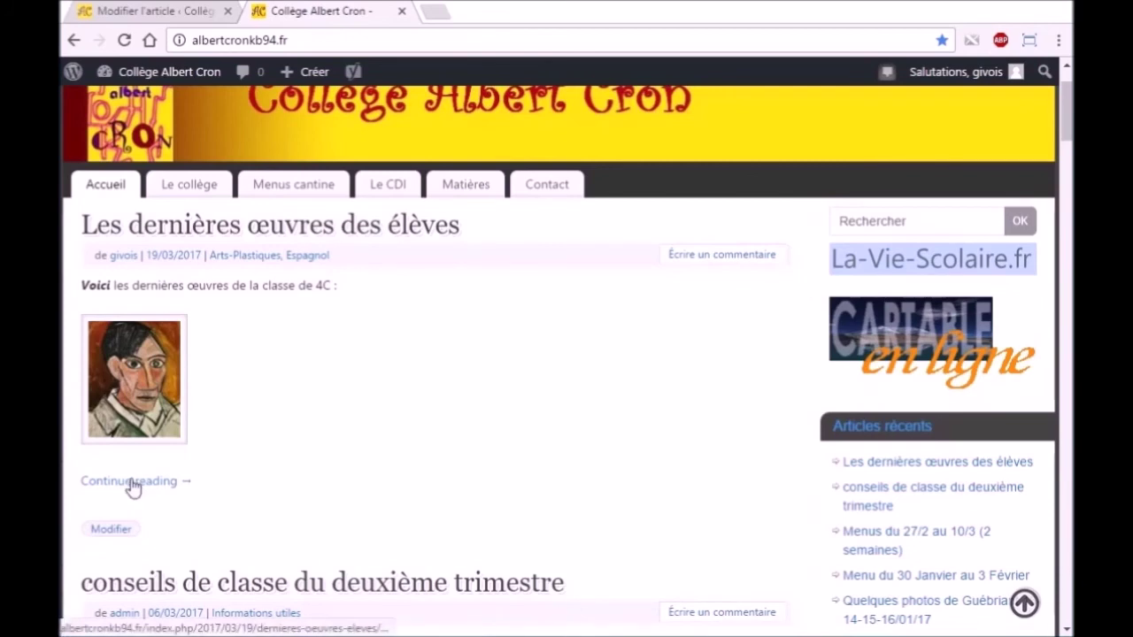
scroll(259, 485, "down", 2)
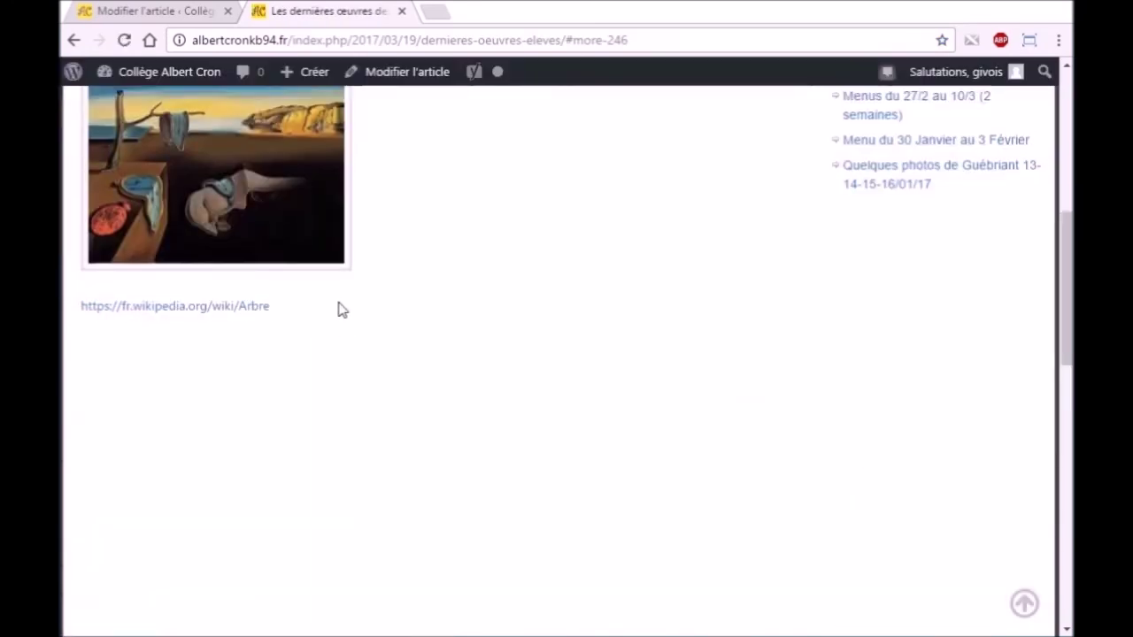
scroll(339, 309, "up", 5)
scroll(260, 281, "down", 8)
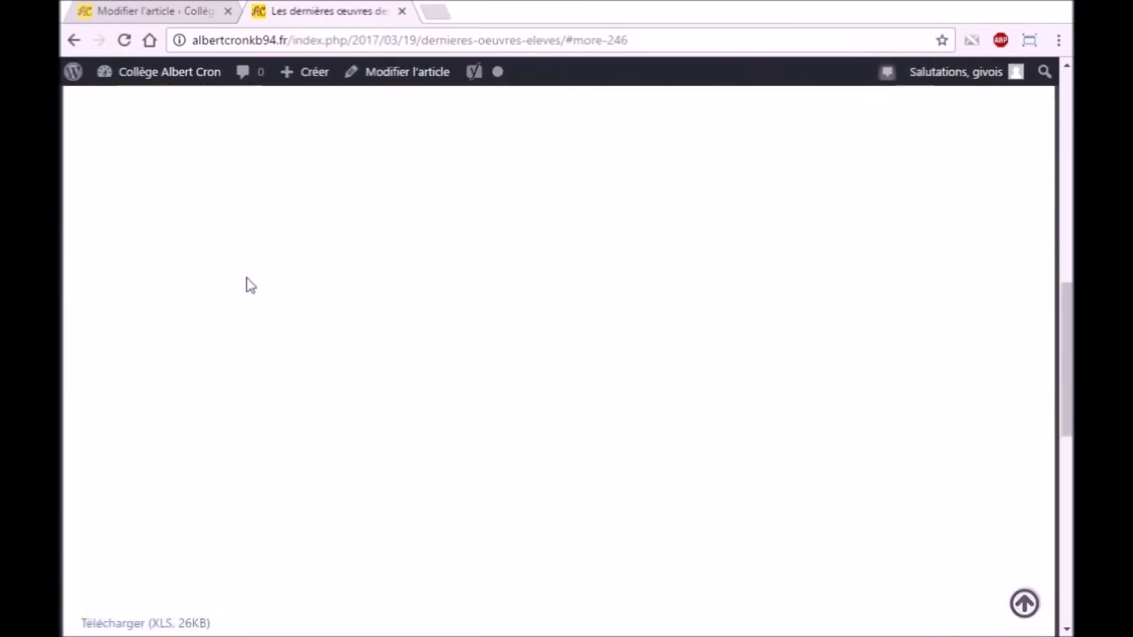
scroll(357, 293, "down", 4)
scroll(251, 259, "up", 4)
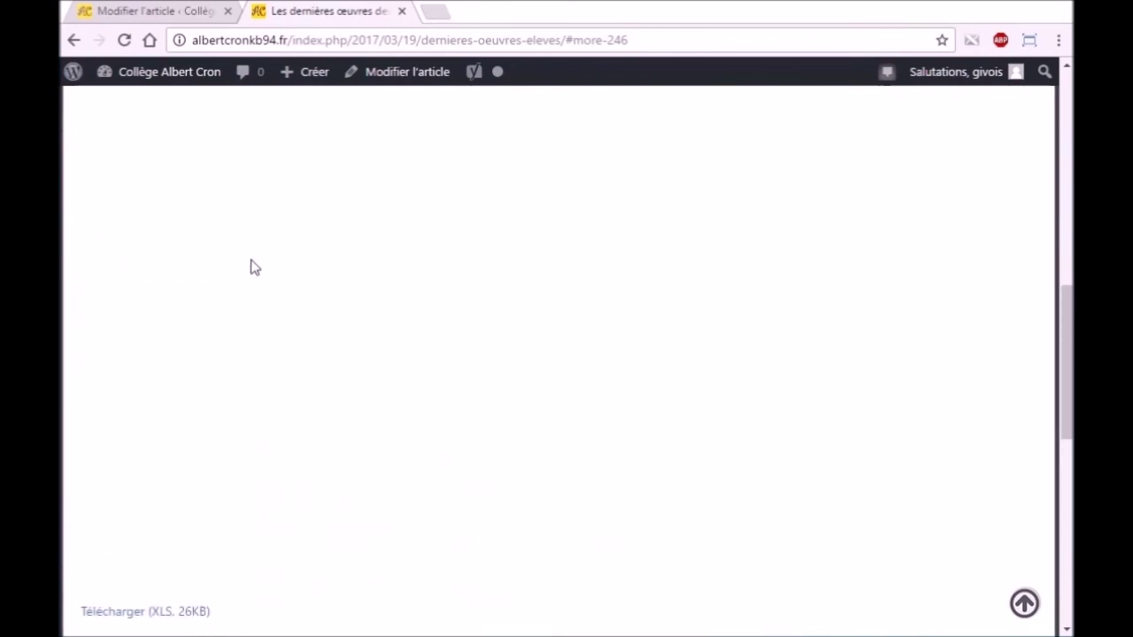
scroll(257, 278, "up", 3)
scroll(248, 257, "down", 1)
Reload the full article page and check its embedded spreadsheet and PDF documents
left_click(126, 41)
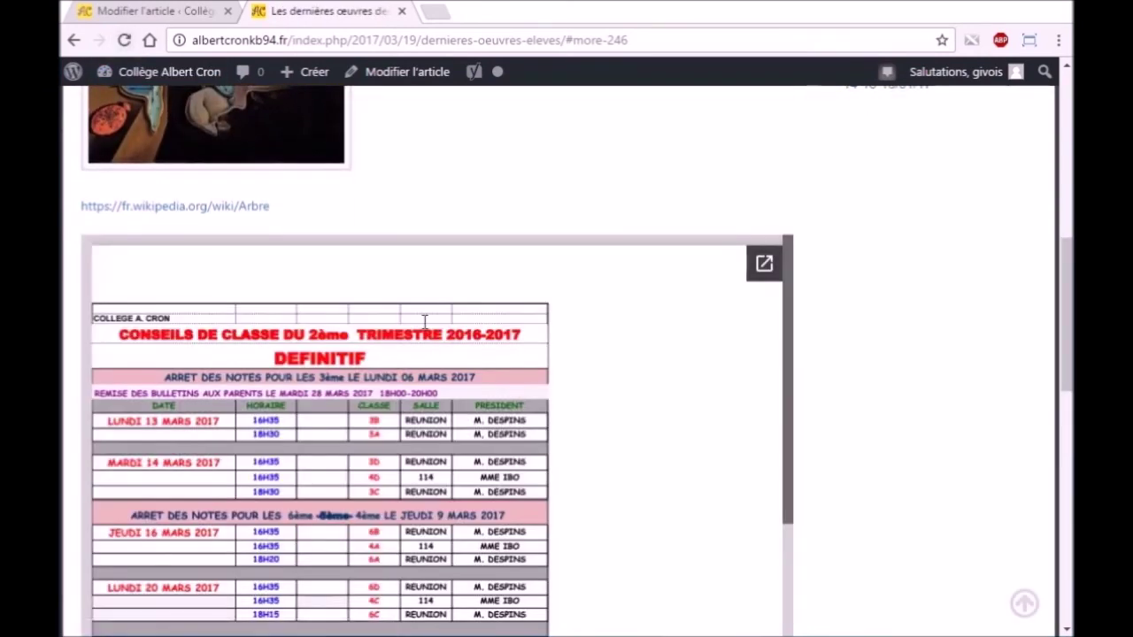
scroll(850, 356, "down", 8)
scroll(403, 316, "down", 3)
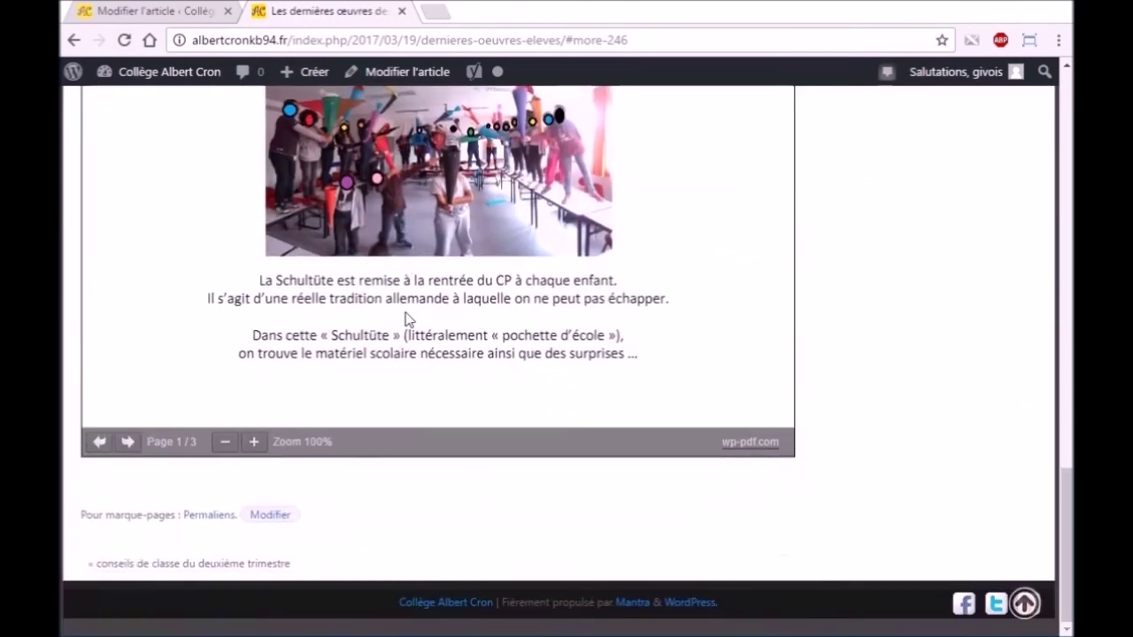
scroll(448, 321, "up", 15)
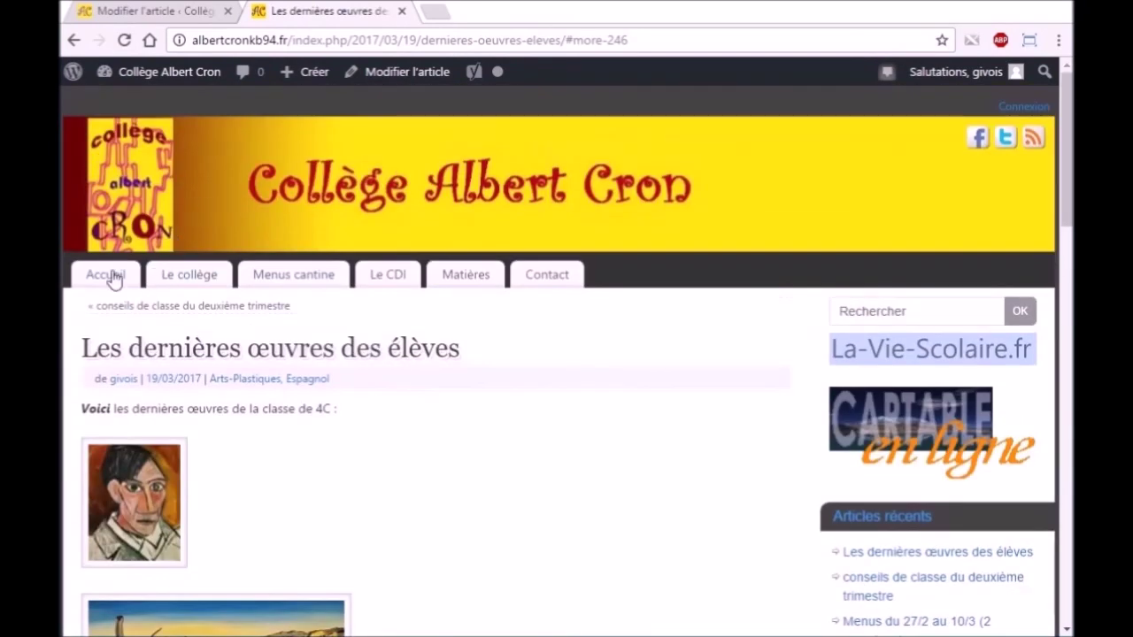
Return to the site's home page and look through the shortened article and the class council post below it
left_click(112, 278)
scroll(341, 404, "down", 4)
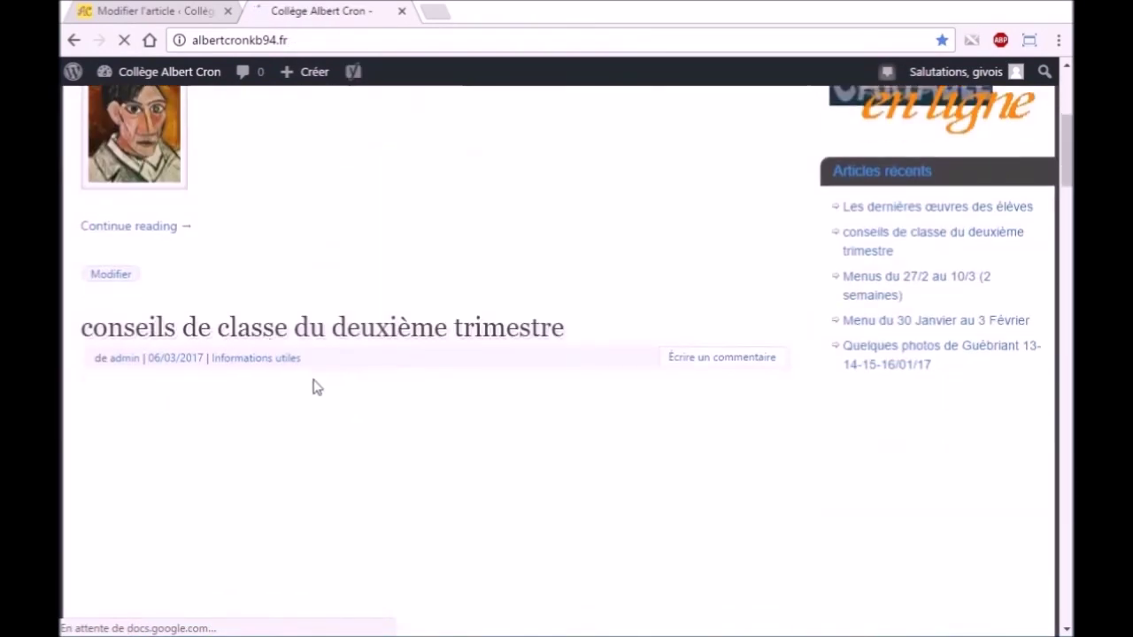
scroll(209, 309, "down", 2)
scroll(210, 265, "down", 2)
scroll(266, 265, "down", 1)
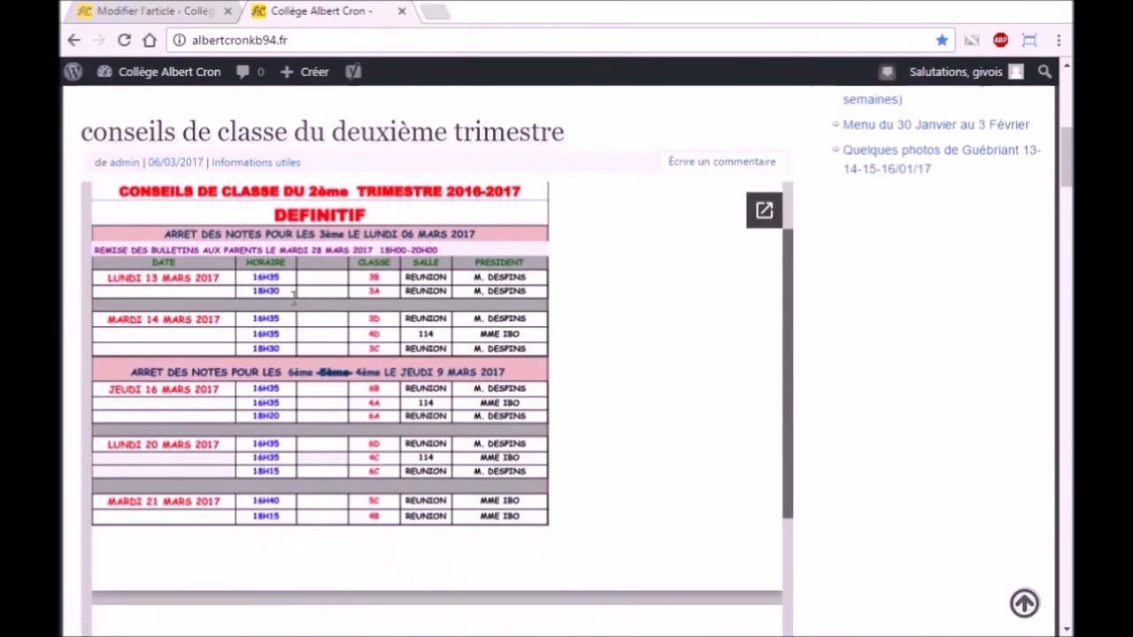
scroll(292, 295, "down", 10)
Back in the article editor, change the article's status from published to Brouillon and update it
key("ctrl+Tab")
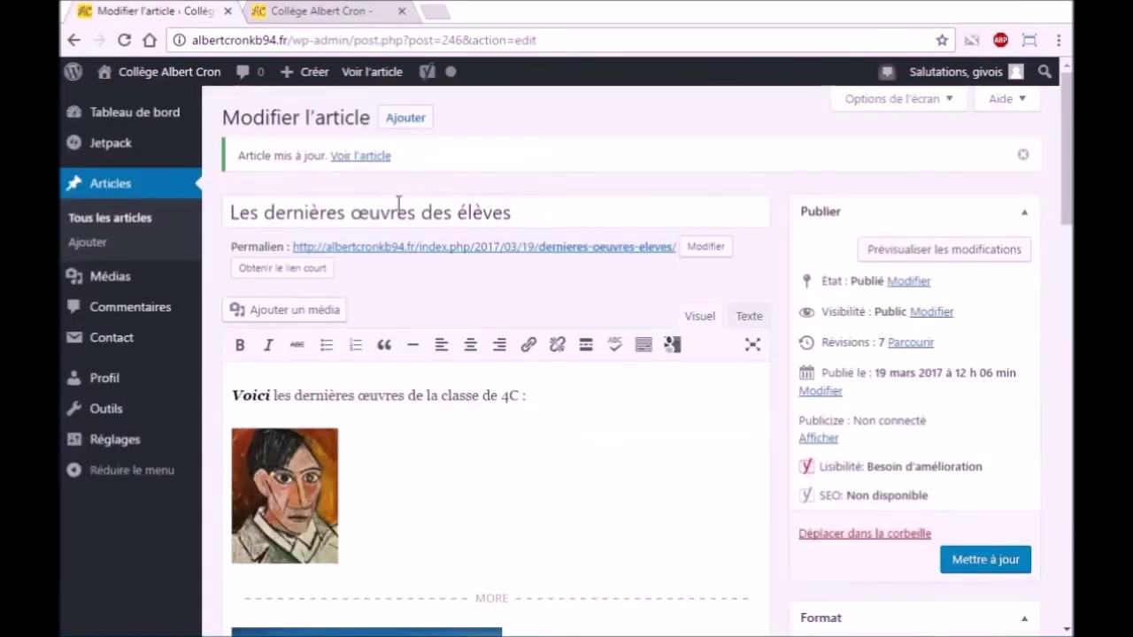
scroll(539, 469, "down", 6)
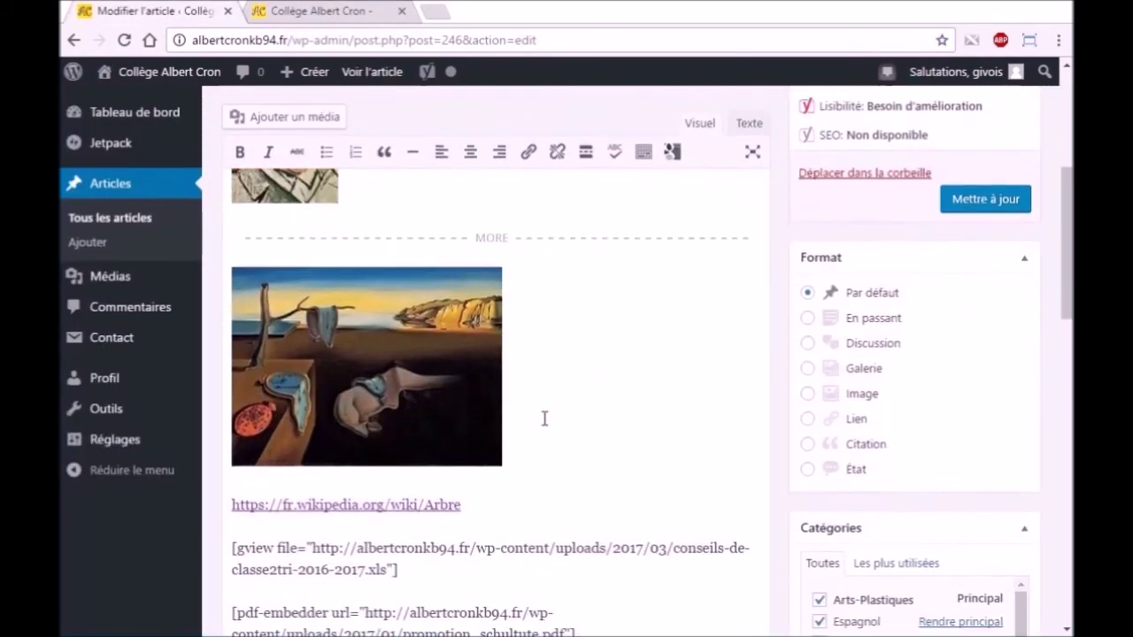
scroll(563, 401, "up", 7)
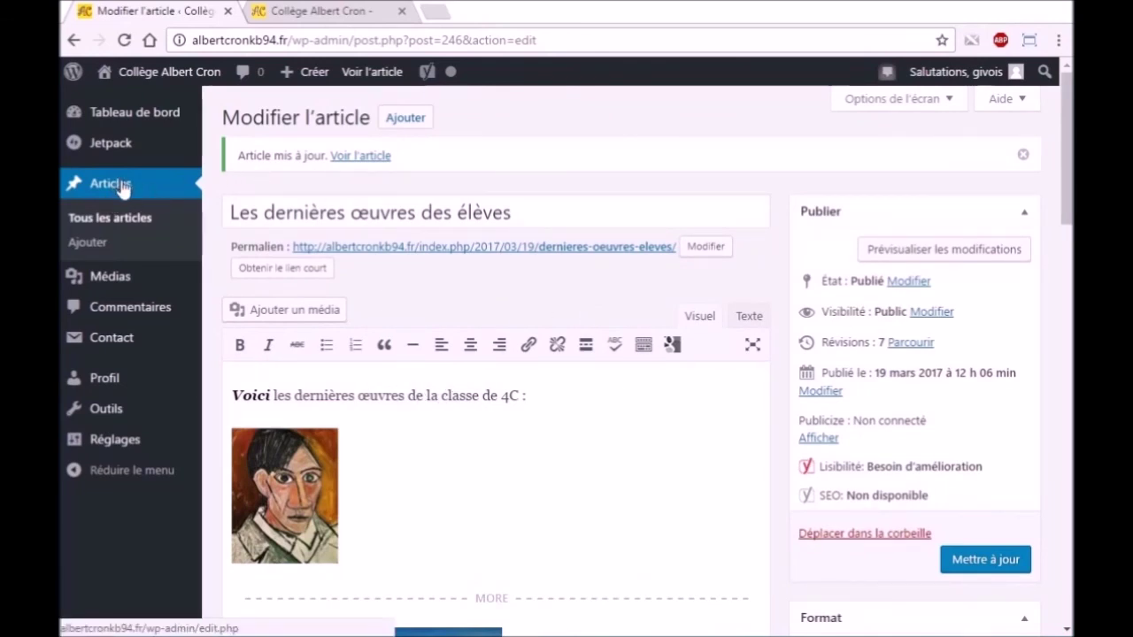
left_click(908, 281)
left_click(901, 310)
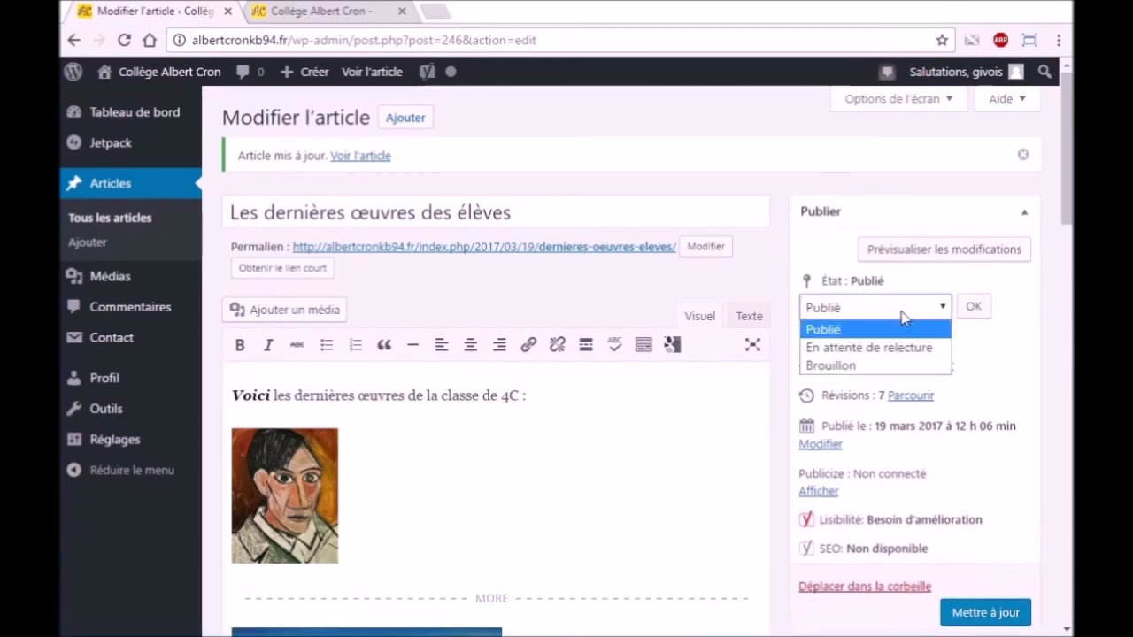
left_click(873, 366)
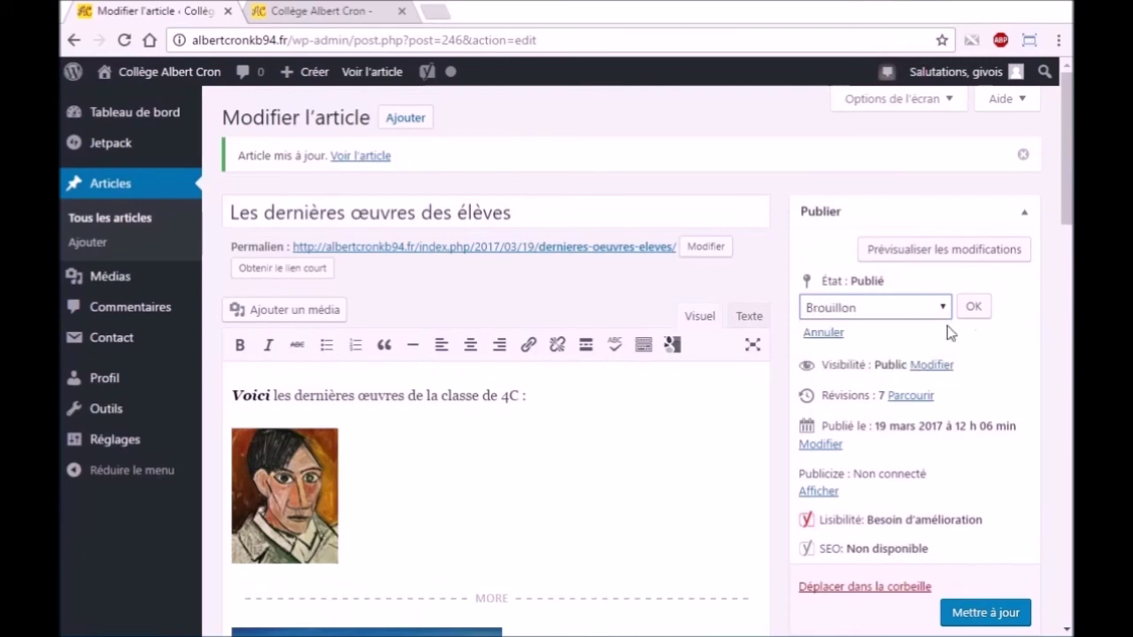
left_click(973, 306)
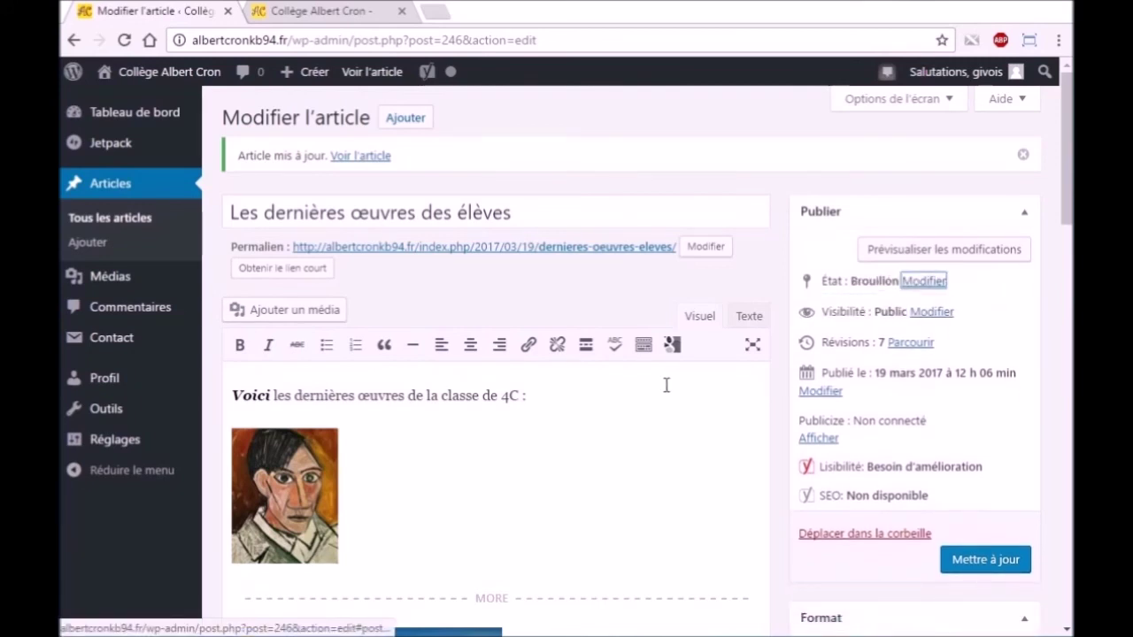
left_click(953, 558)
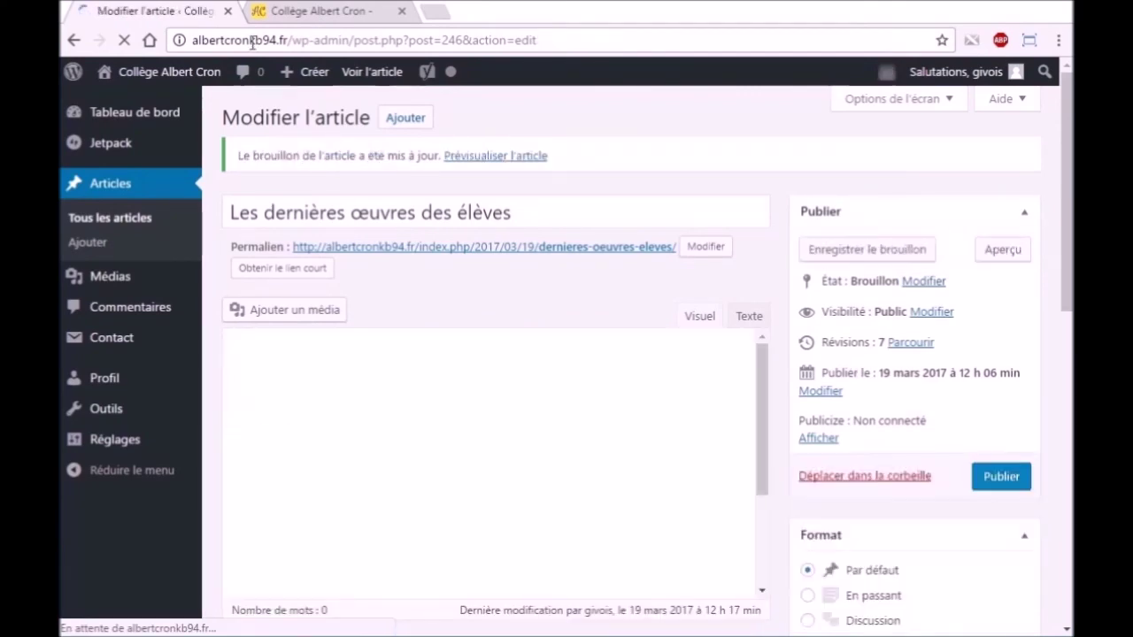
Reload the site's home page and check whether the article set to draft is still listed
left_click(297, 11)
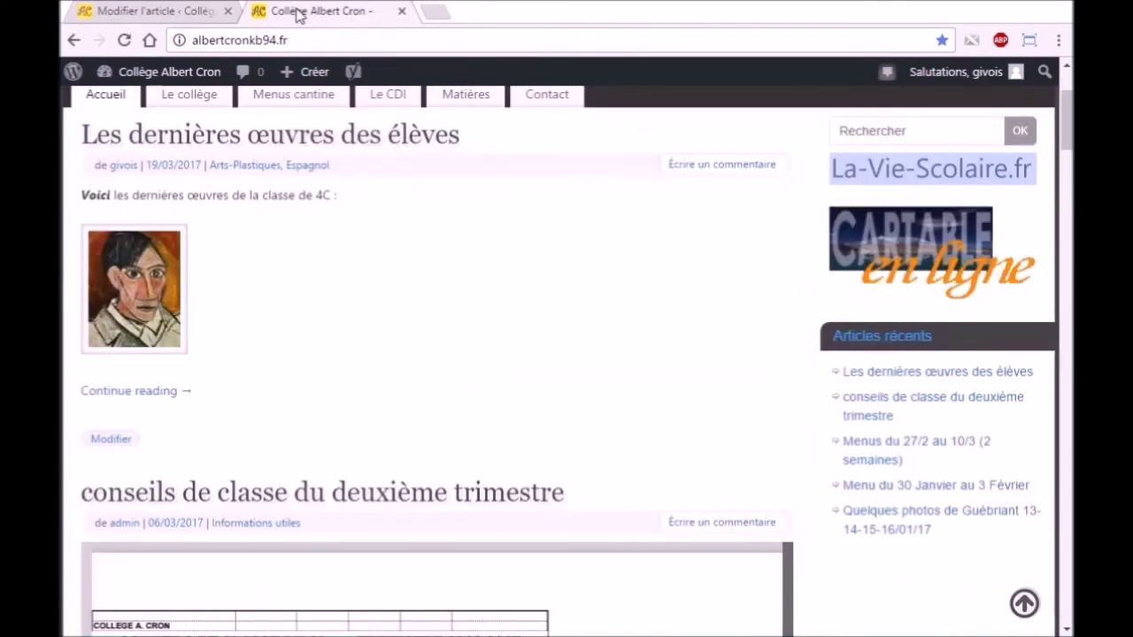
scroll(122, 124, "up", 3)
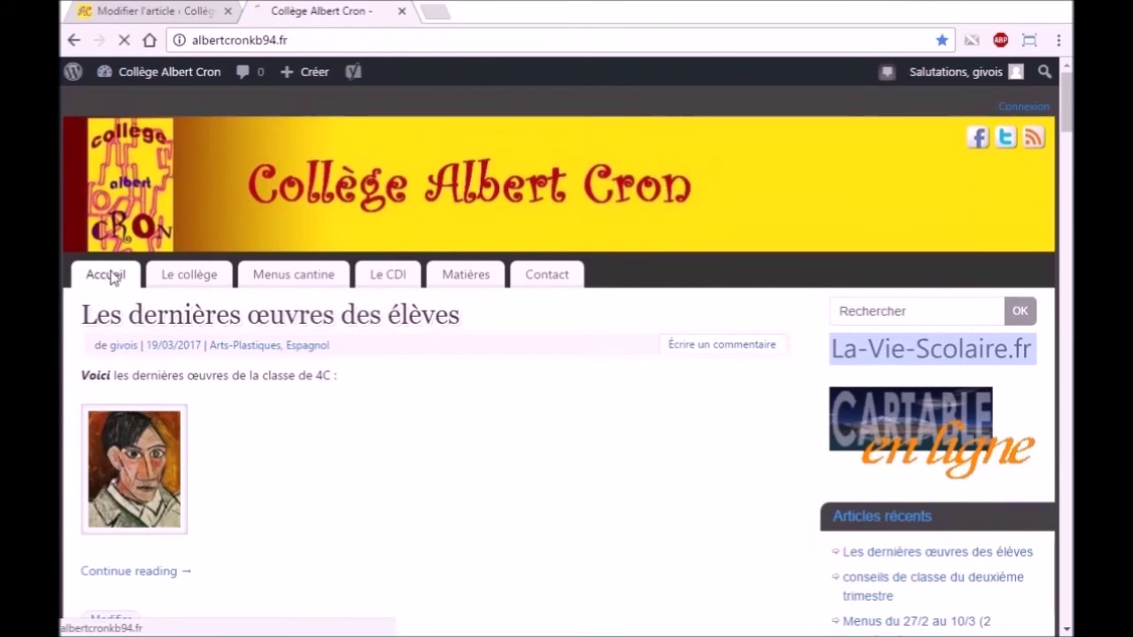
scroll(302, 413, "down", 10)
scroll(489, 429, "up", 8)
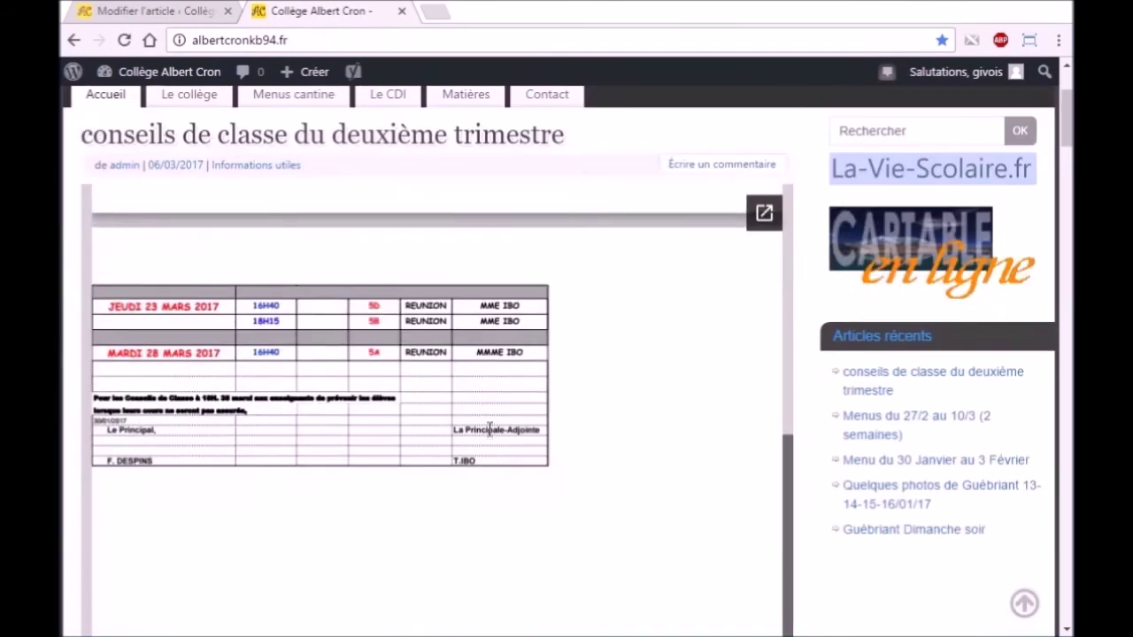
scroll(494, 416, "up", 5)
Return to the article editor and look over the draft's content and publishing options
left_click(178, 15)
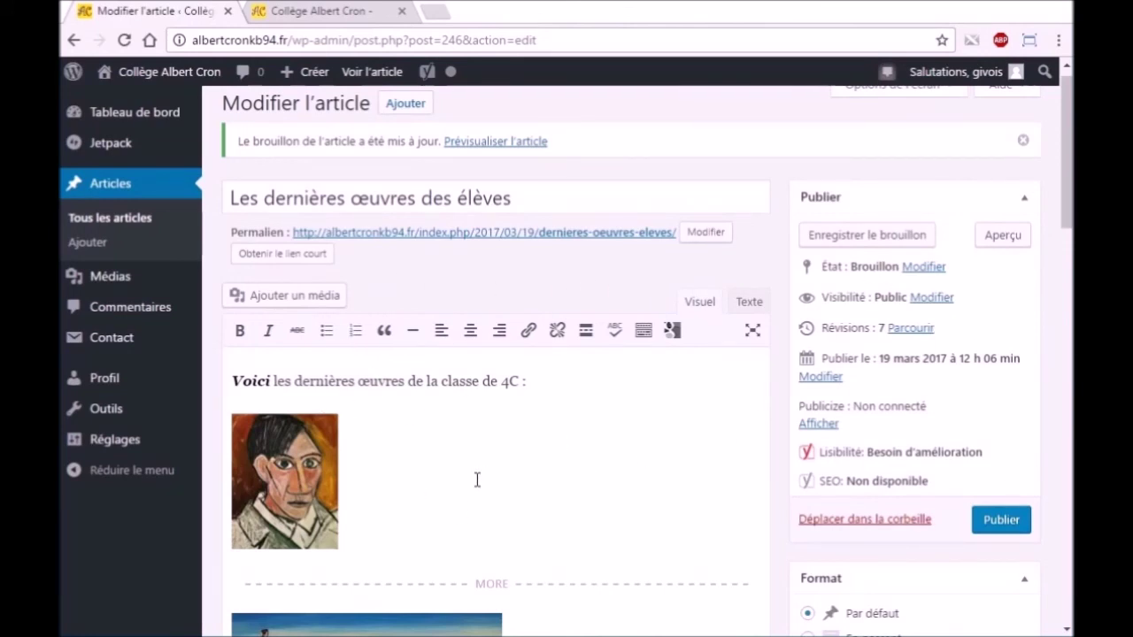
scroll(521, 465, "down", 1)
scroll(520, 465, "down", 2)
scroll(458, 451, "up", 3)
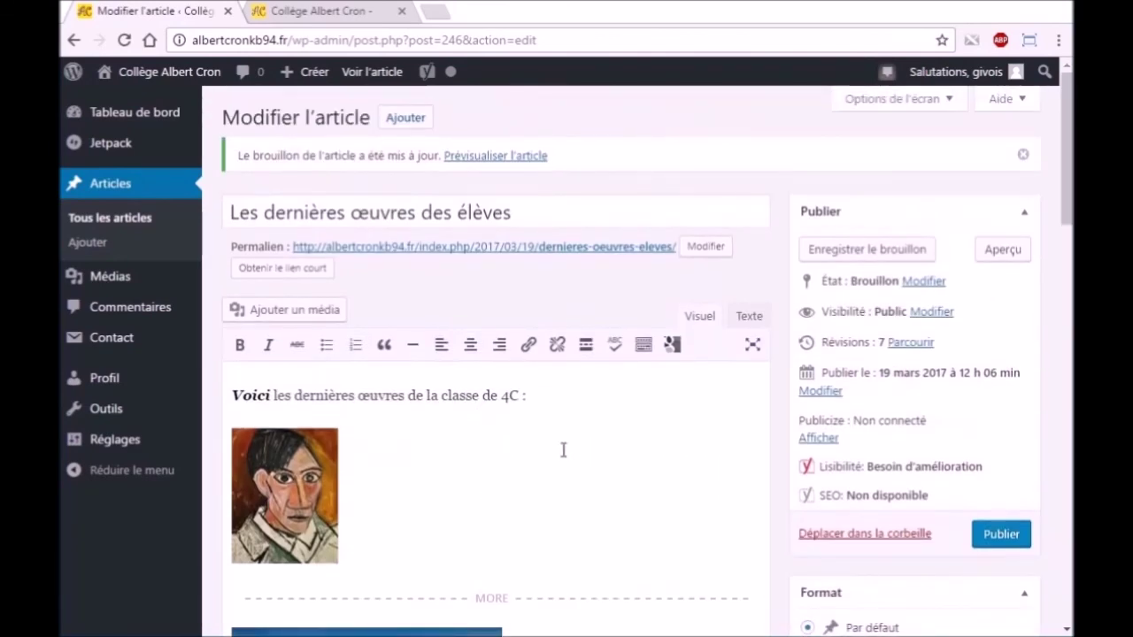